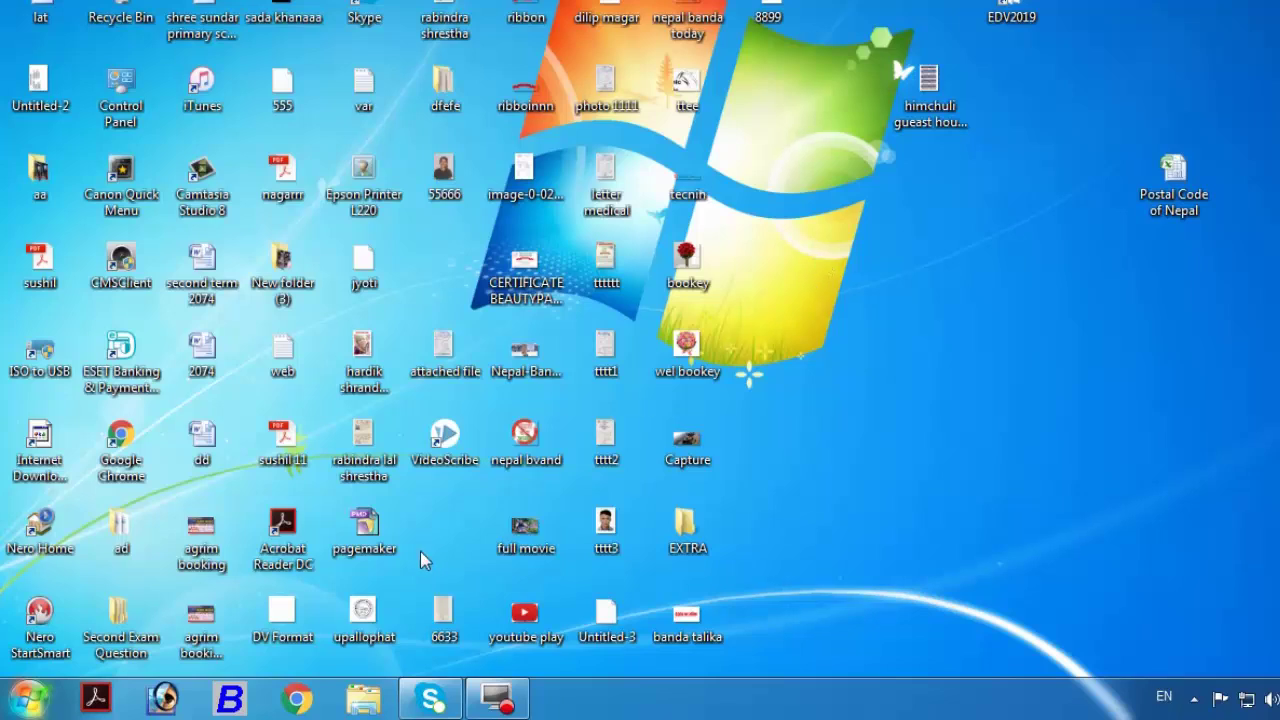
# Step: Launch Google Chrome and enter 'edv phto size' in the address bar
pyautogui.click(297, 700)
pyautogui.write('edv')
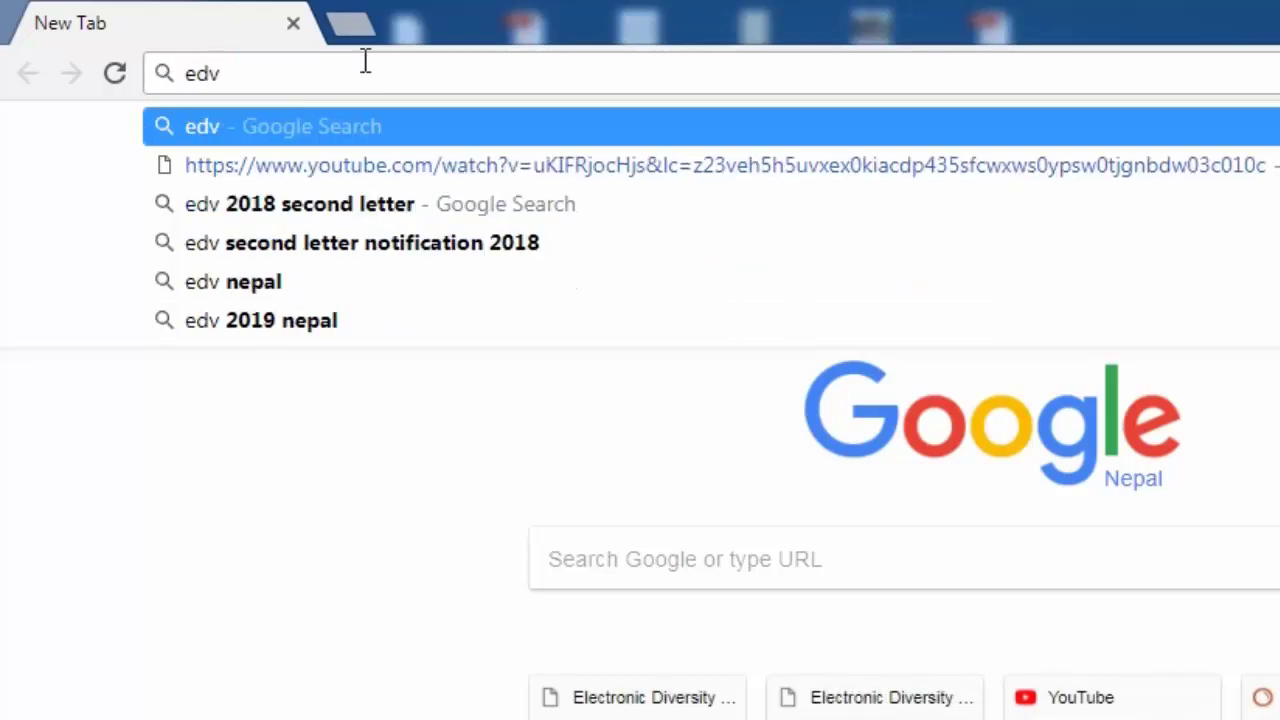
pyautogui.write(' ph')
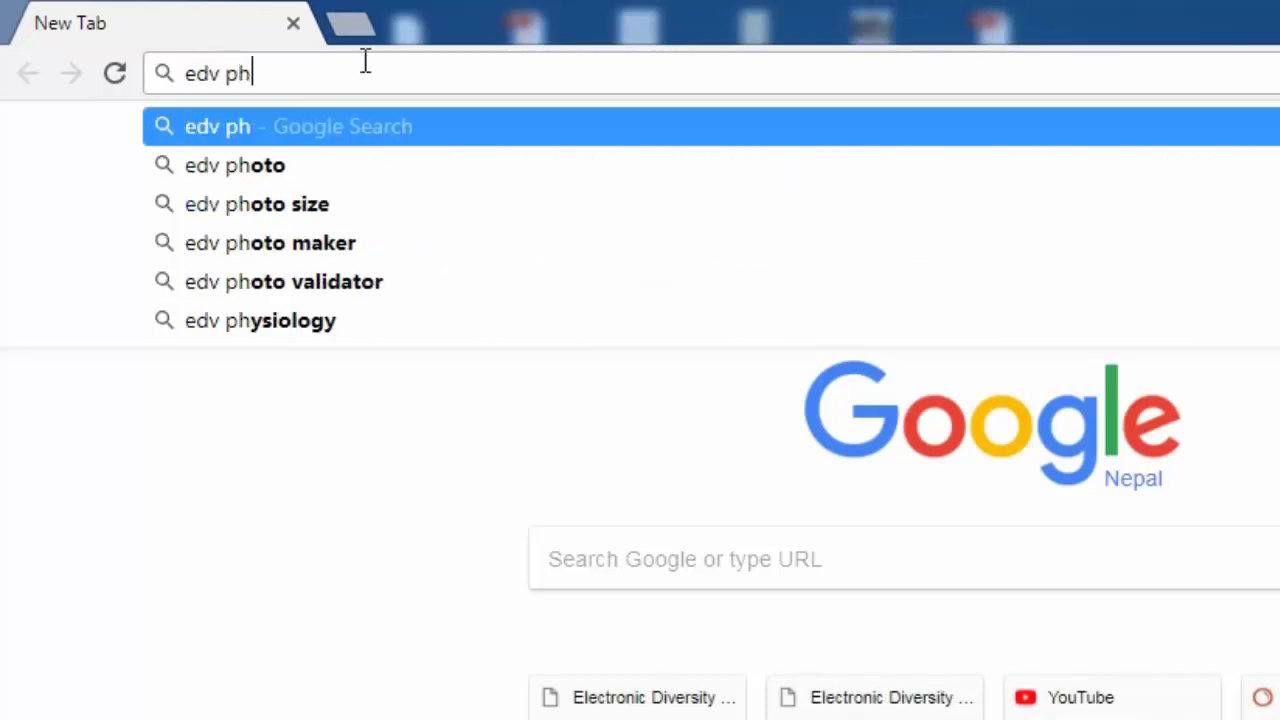
pyautogui.write('to size')
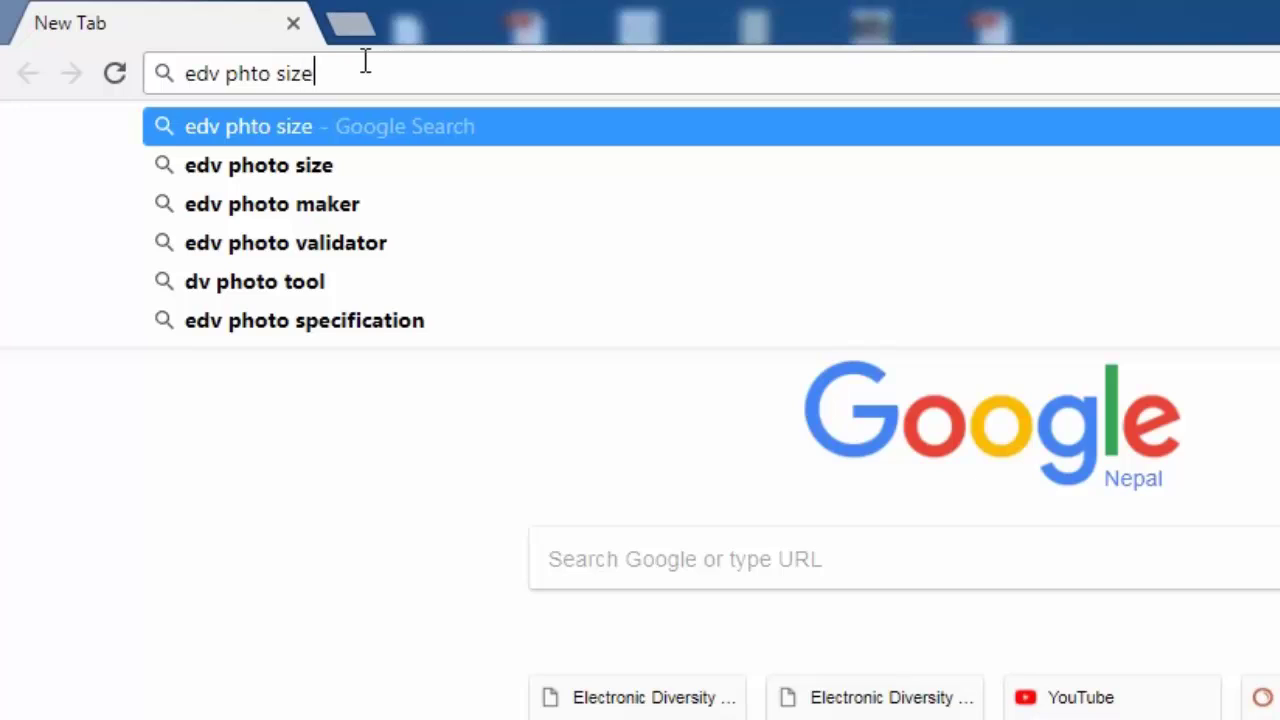
# Step: Search Google Images for 'edv phto size' and view the 600px EDV Photo Size diagram alone
pyautogui.press('Return')
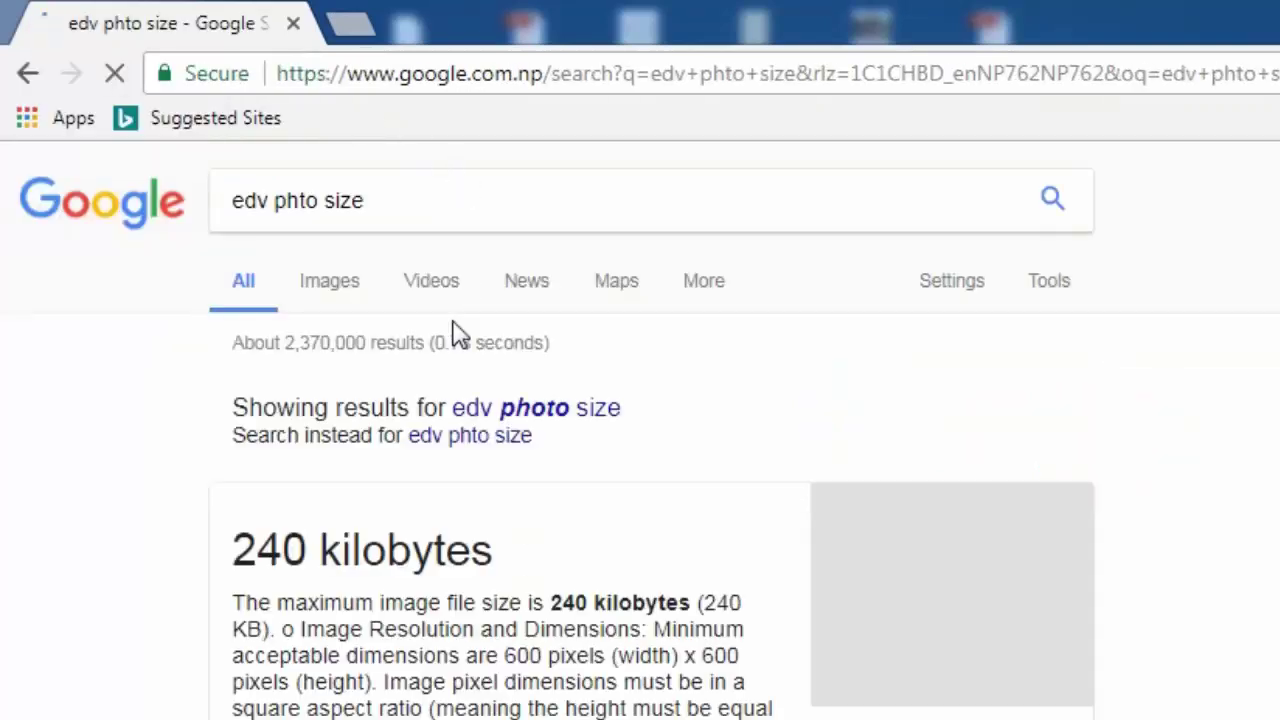
pyautogui.click(332, 282)
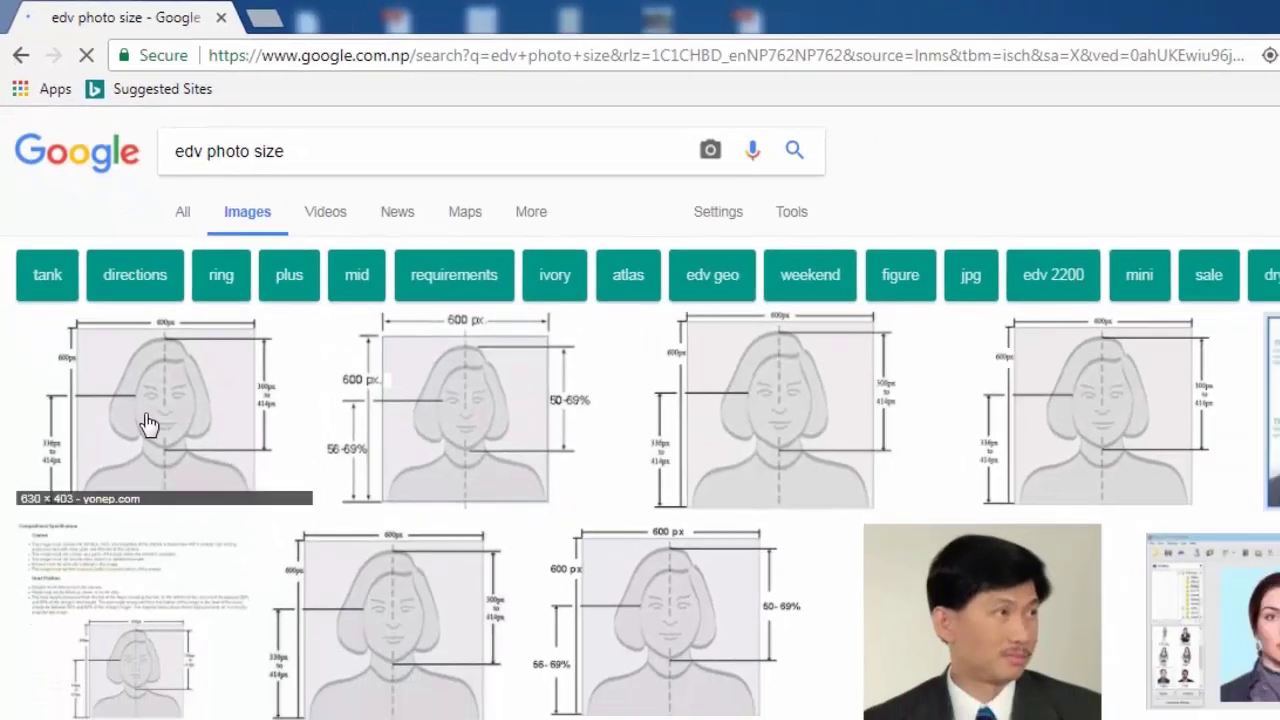
pyautogui.click(210, 443)
pyautogui.click(508, 250)
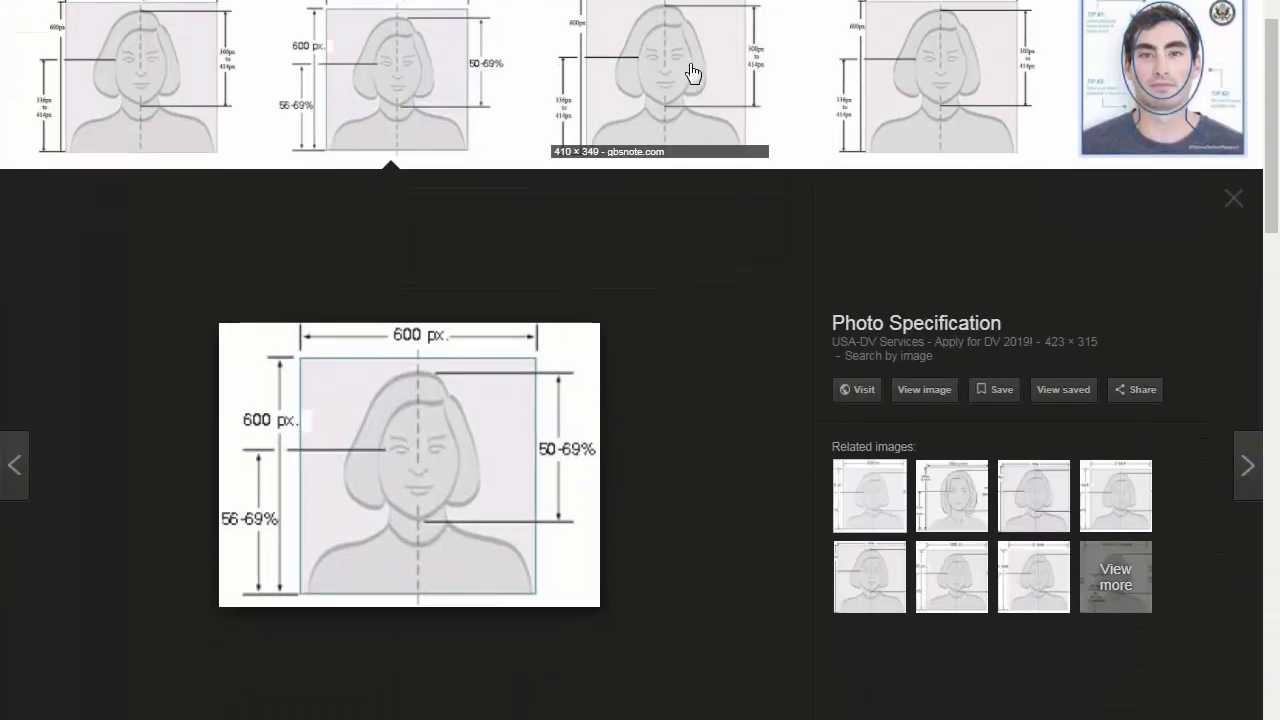
pyautogui.click(690, 200)
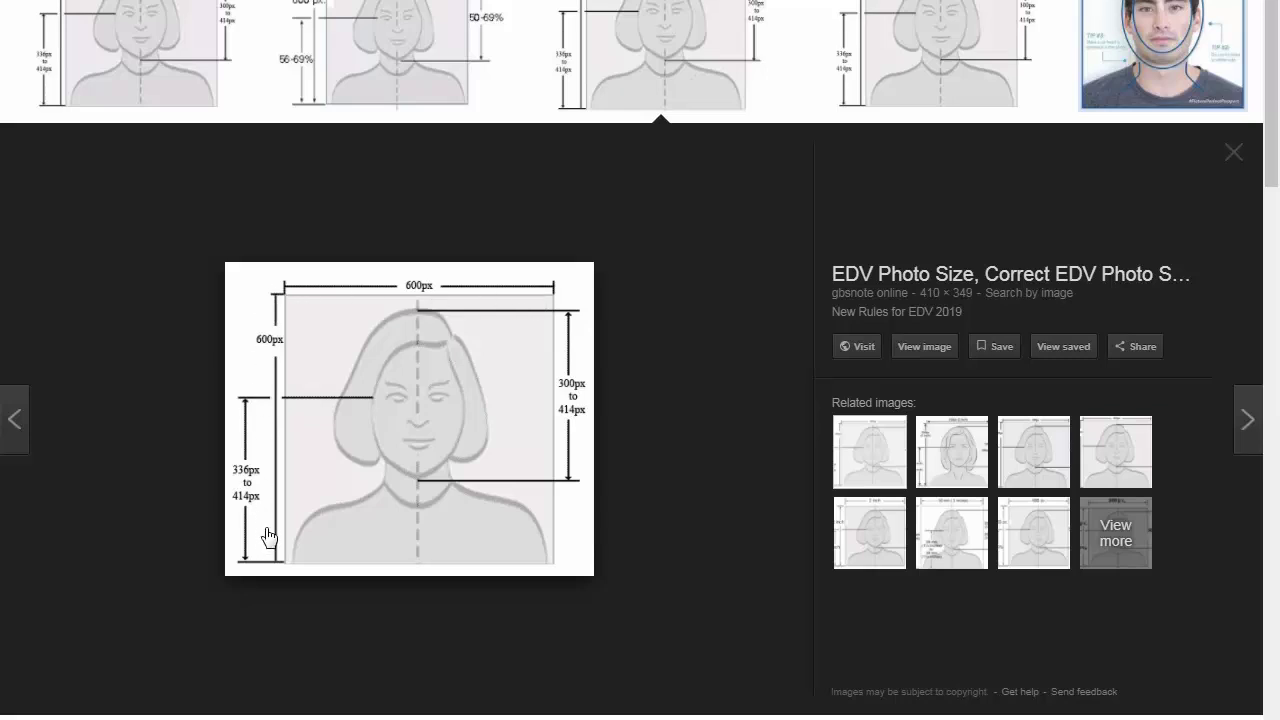
pyautogui.click(910, 350)
# Step: Save the EDV diagram image to the Desktop as dv-photo-size.jpg
pyautogui.rightClick(537, 376)
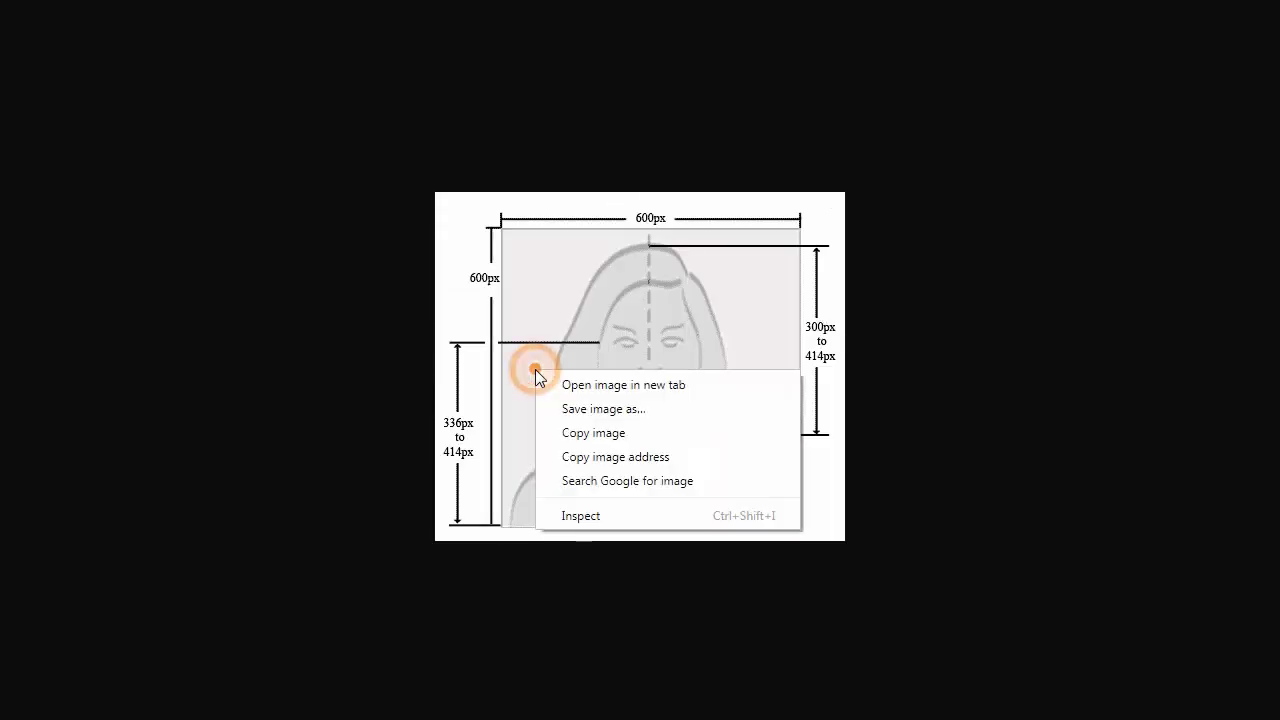
pyautogui.click(604, 410)
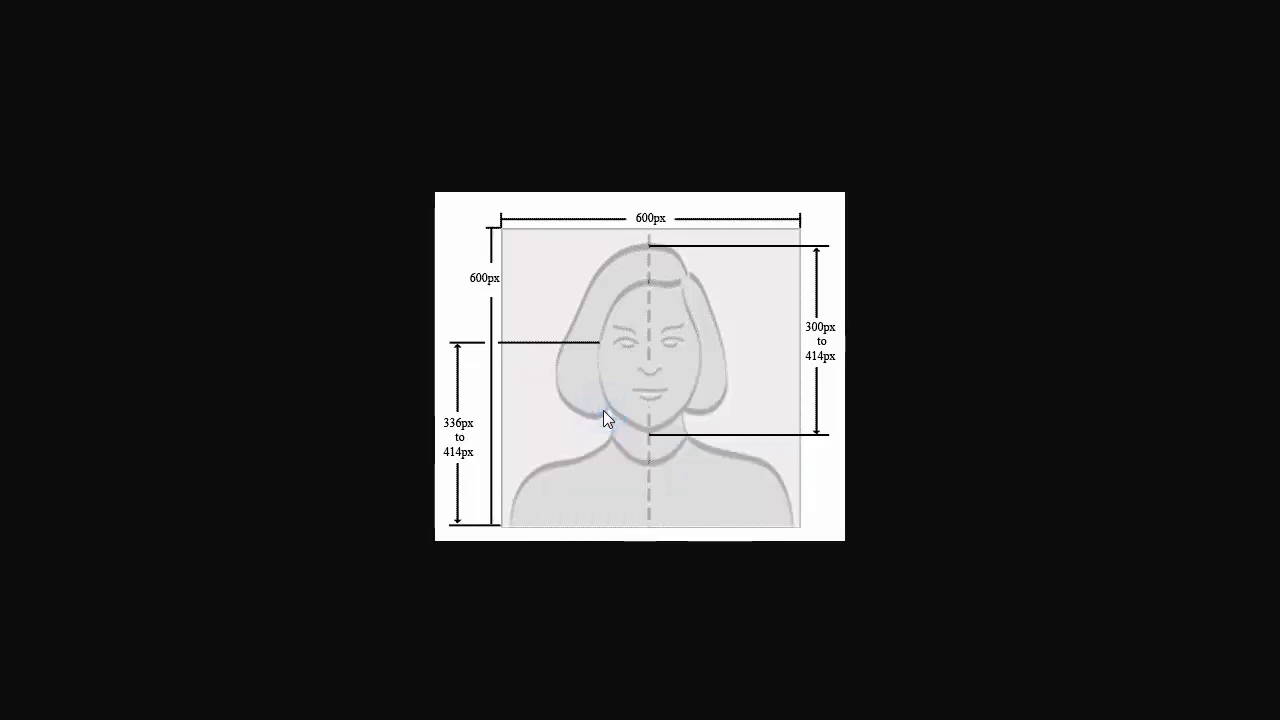
pyautogui.click(300, 141)
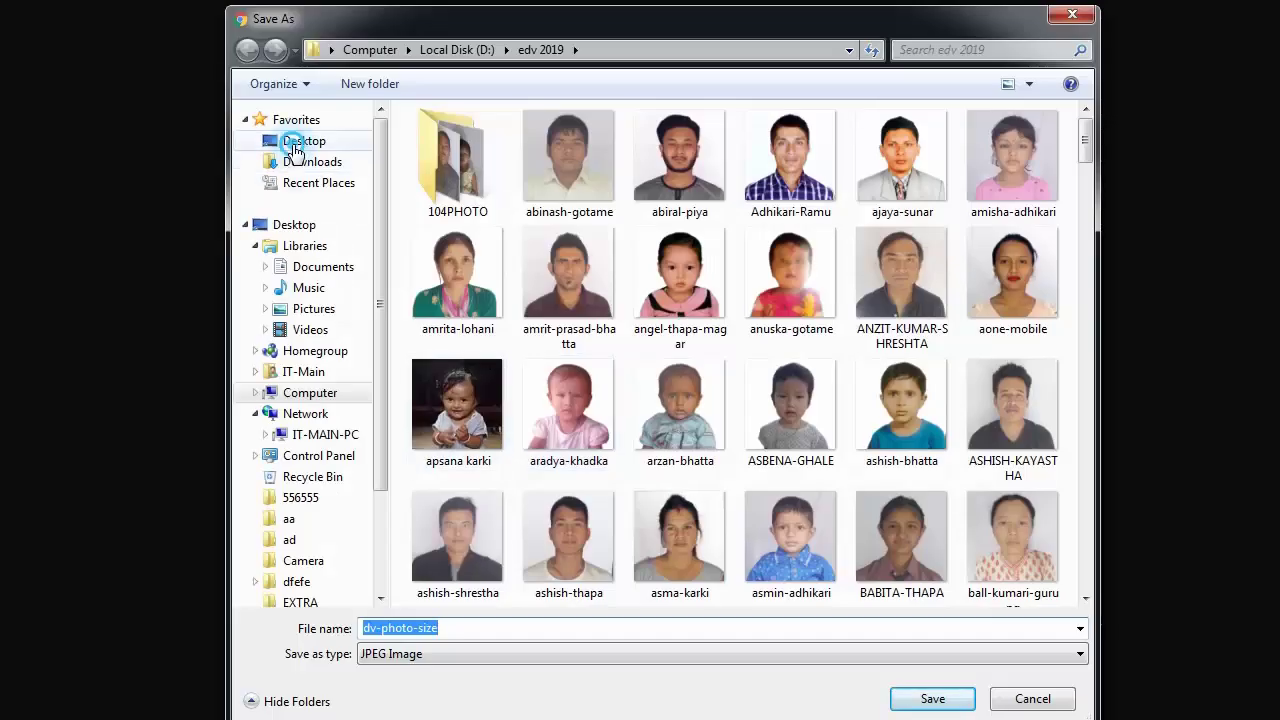
pyautogui.doubleClick(448, 628)
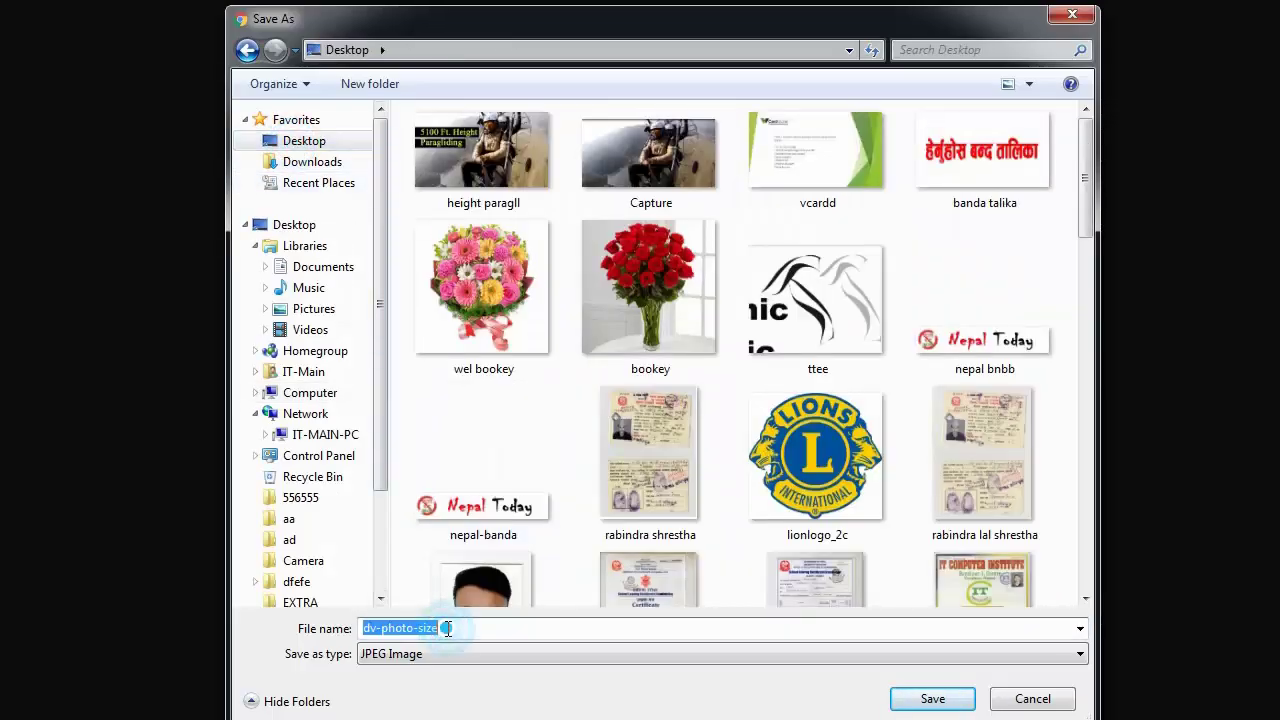
pyautogui.click(918, 708)
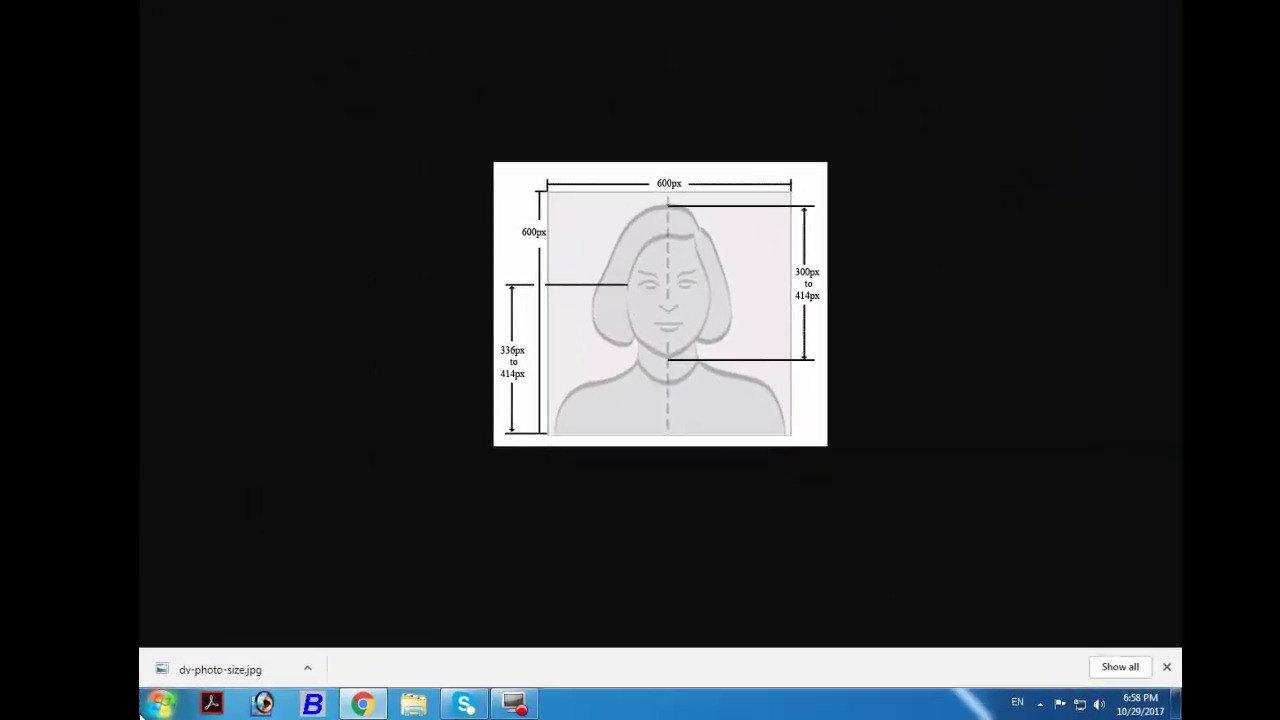
pyautogui.press('super')
# Step: Find Adobe Photoshop 7.0 with a Start menu search for 'photo' and launch it
pyautogui.click(150, 643)
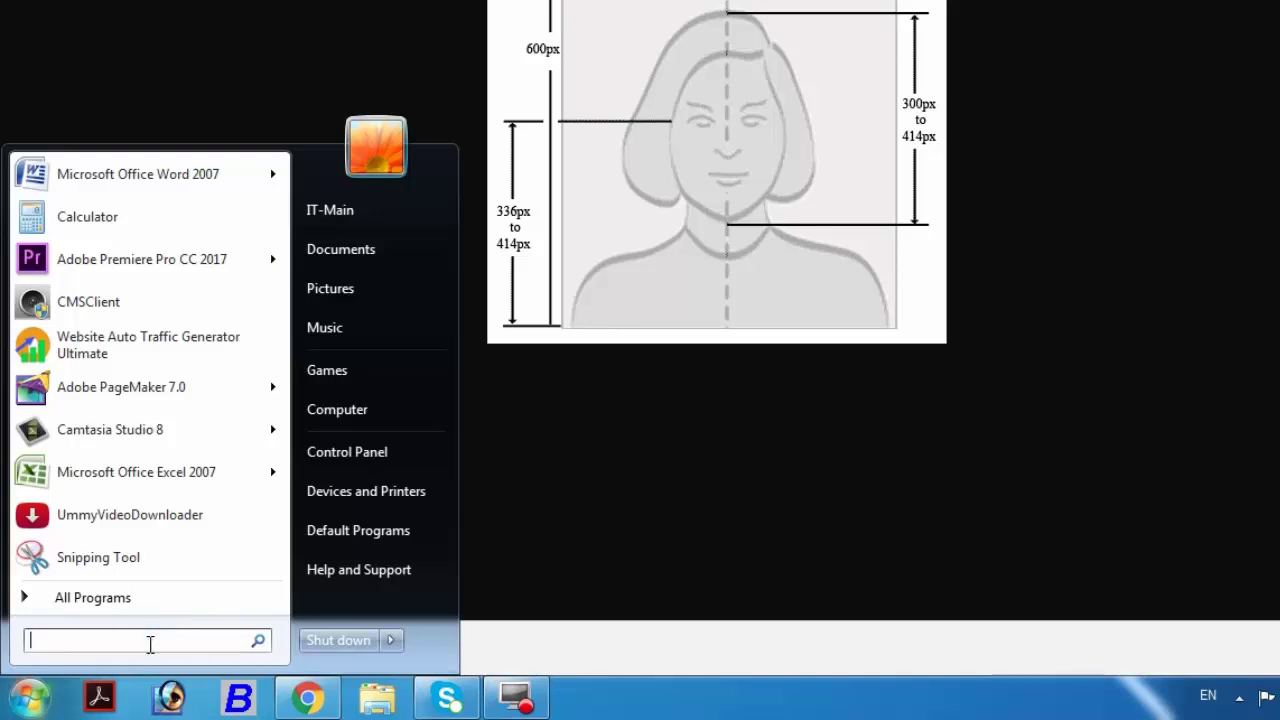
pyautogui.write('p')
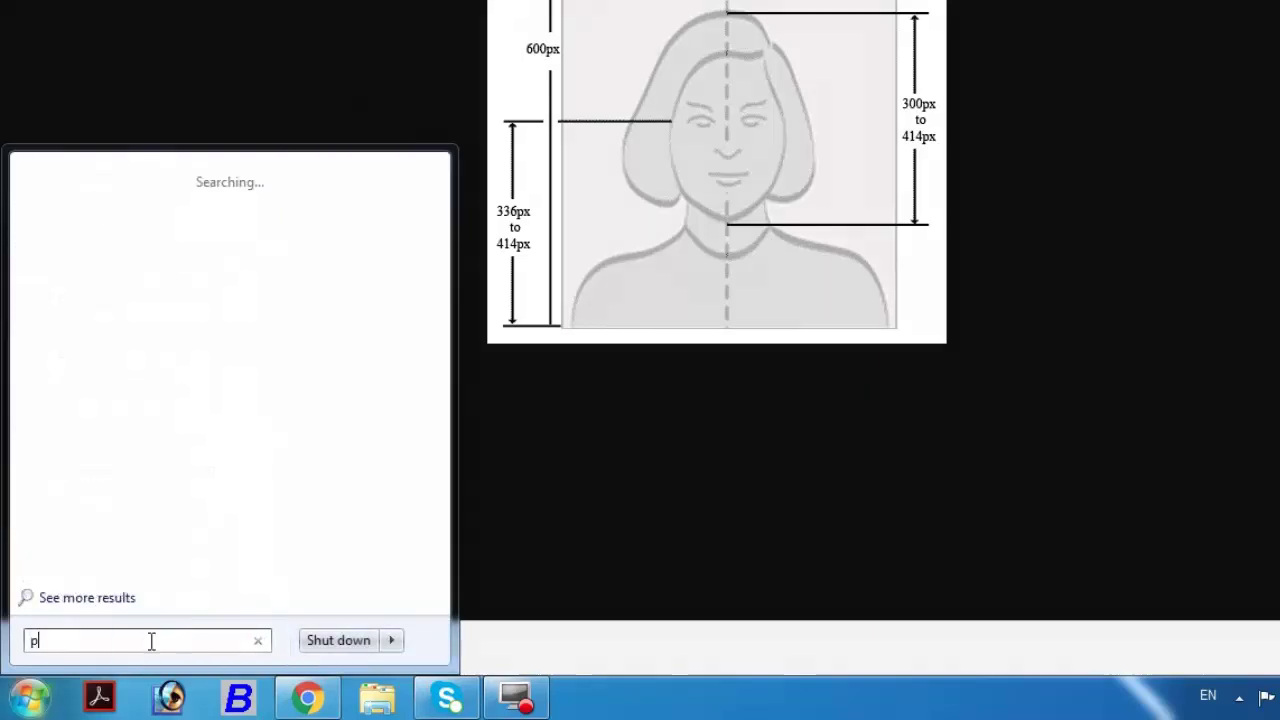
pyautogui.write('hoto')
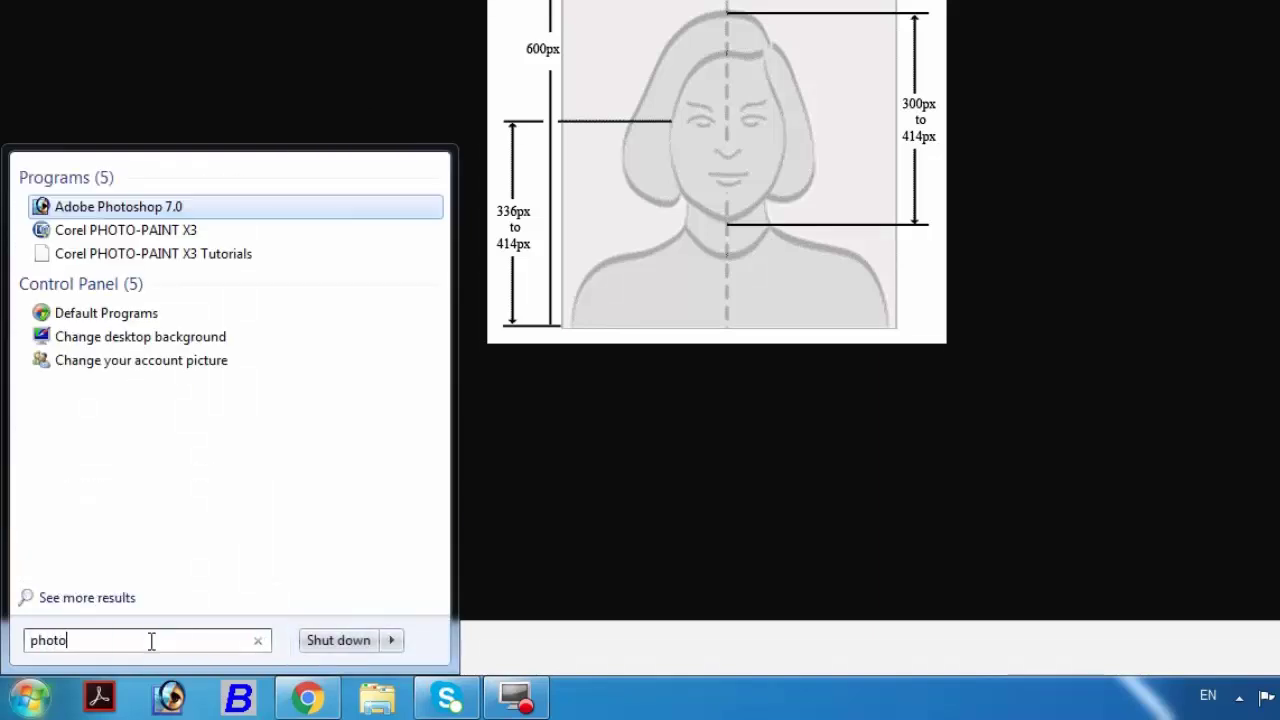
pyautogui.click(113, 207)
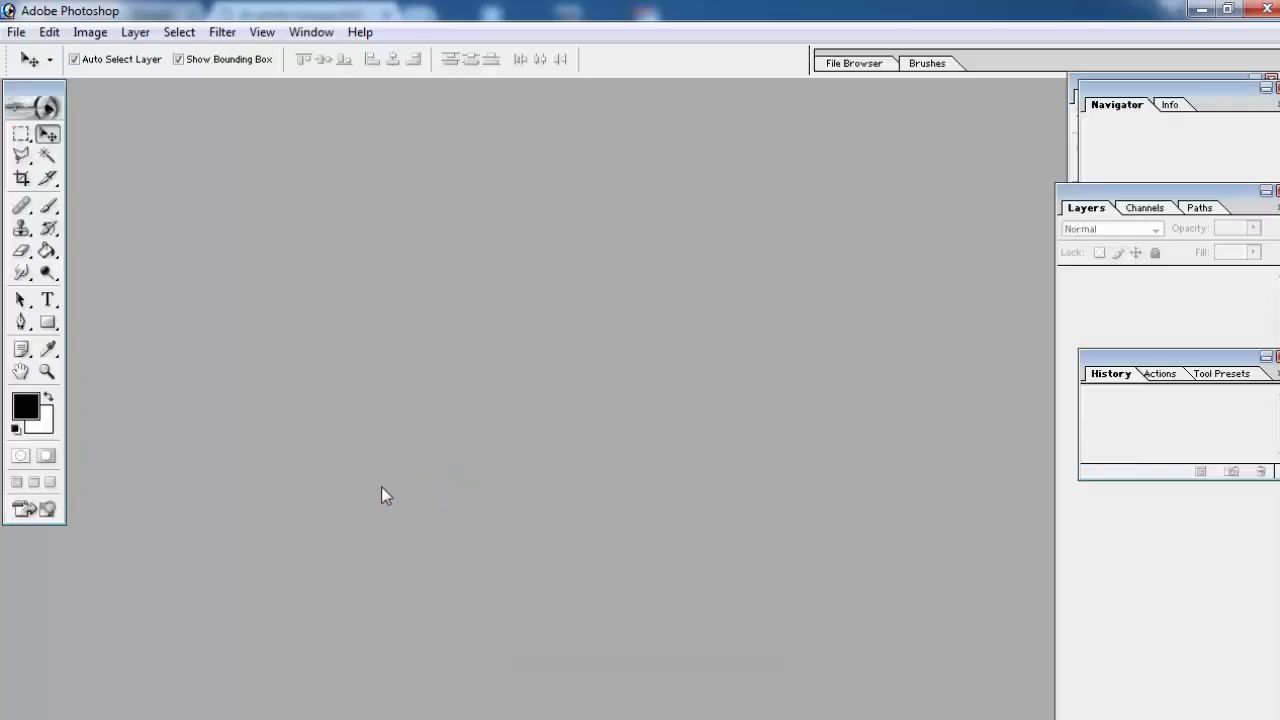
# Step: Start a new document from the 2 x 3 preset, changing its height to 2 inches
pyautogui.hotkey('ctrl', 'n')
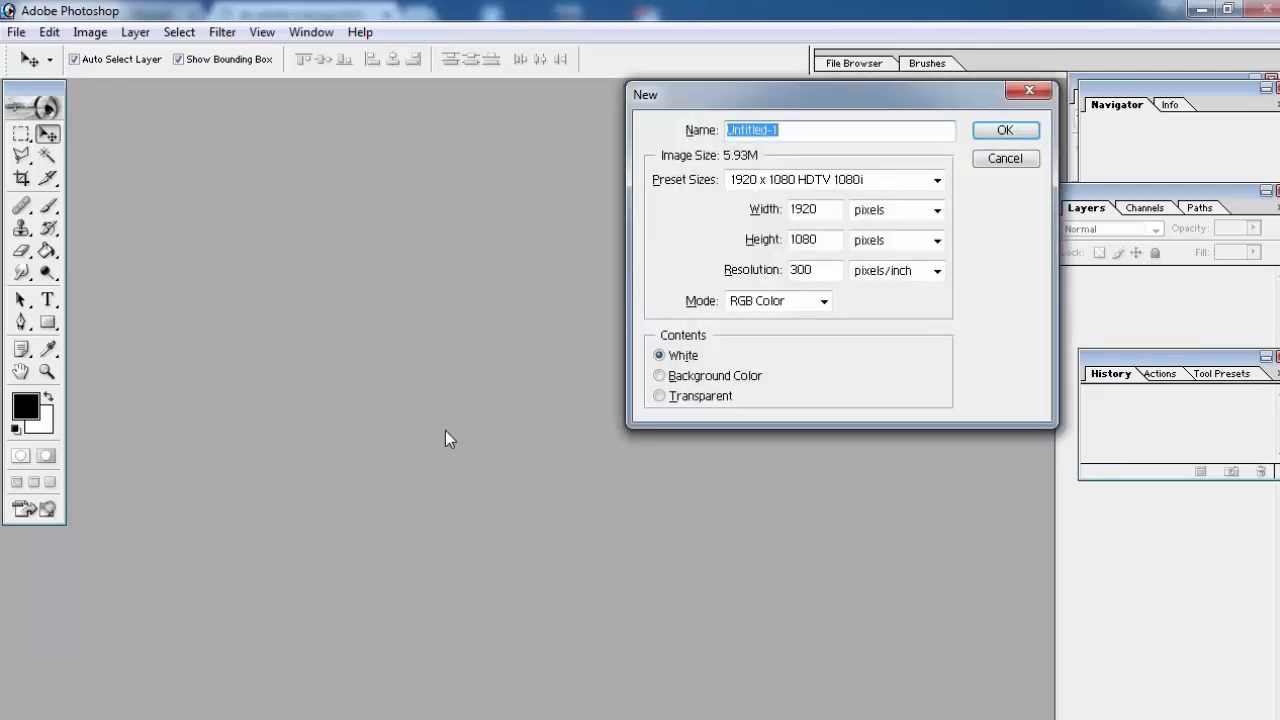
pyautogui.click(895, 180)
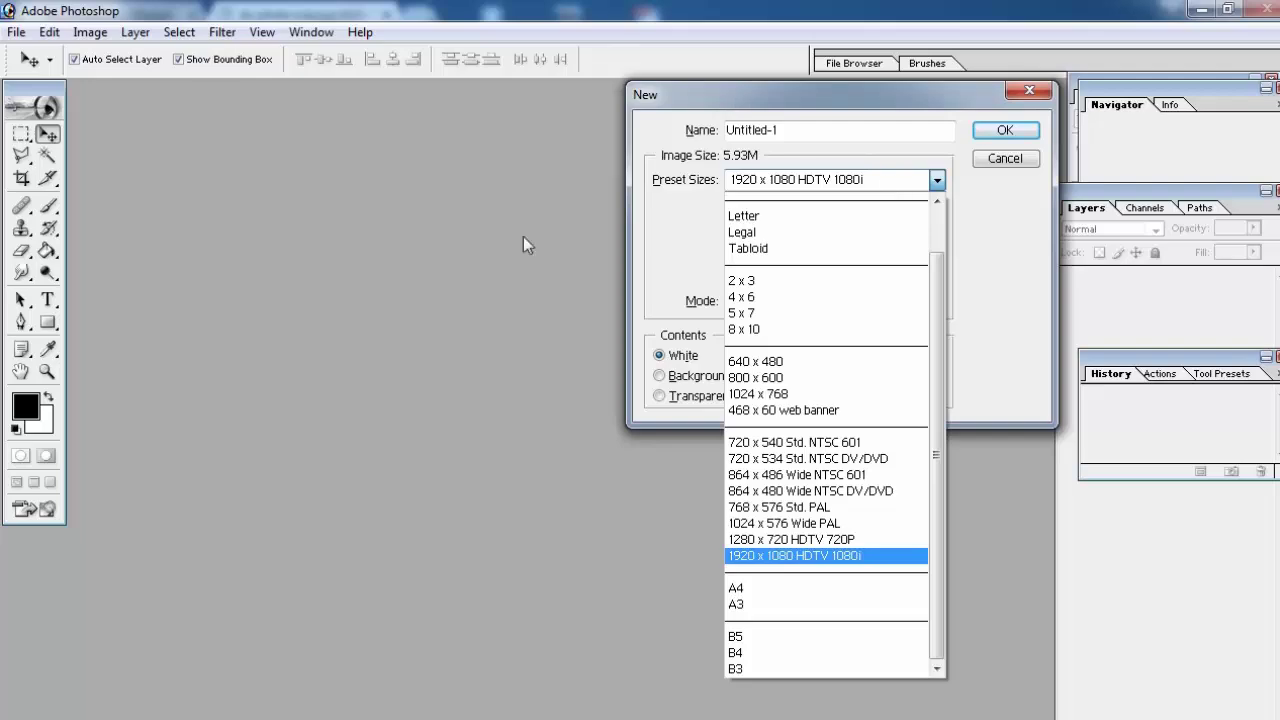
pyautogui.click(766, 283)
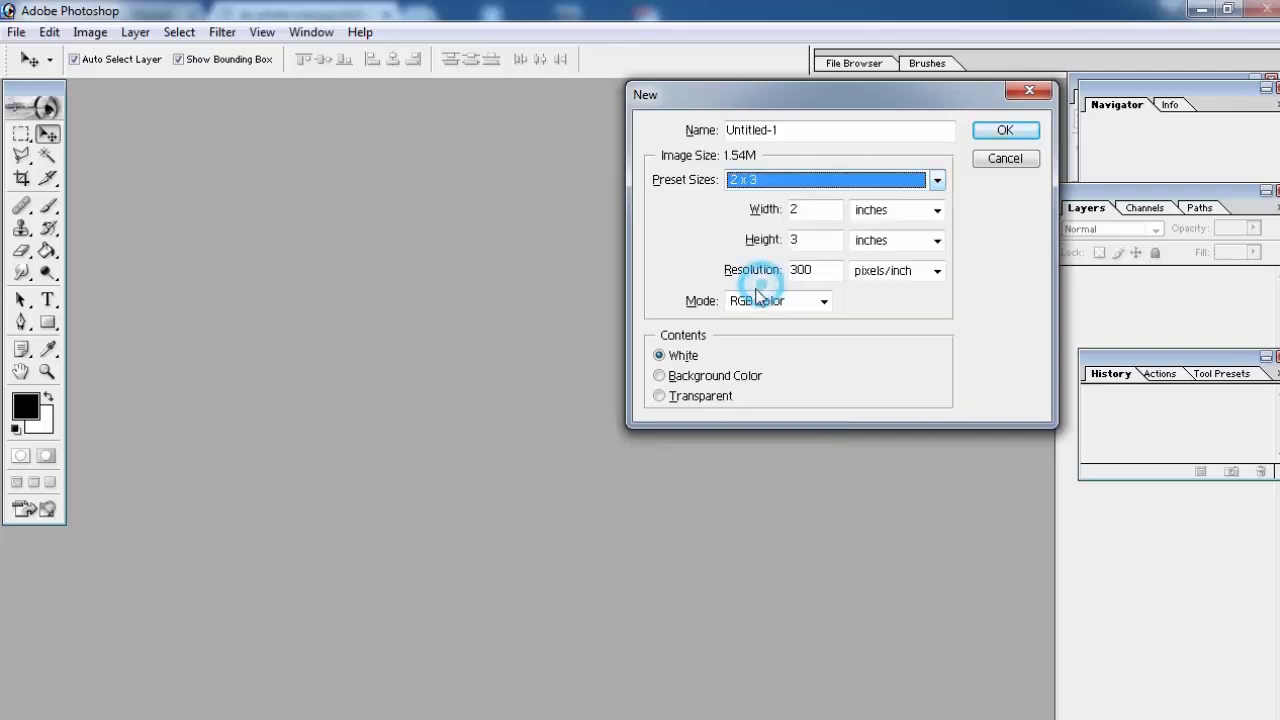
pyautogui.doubleClick(800, 211)
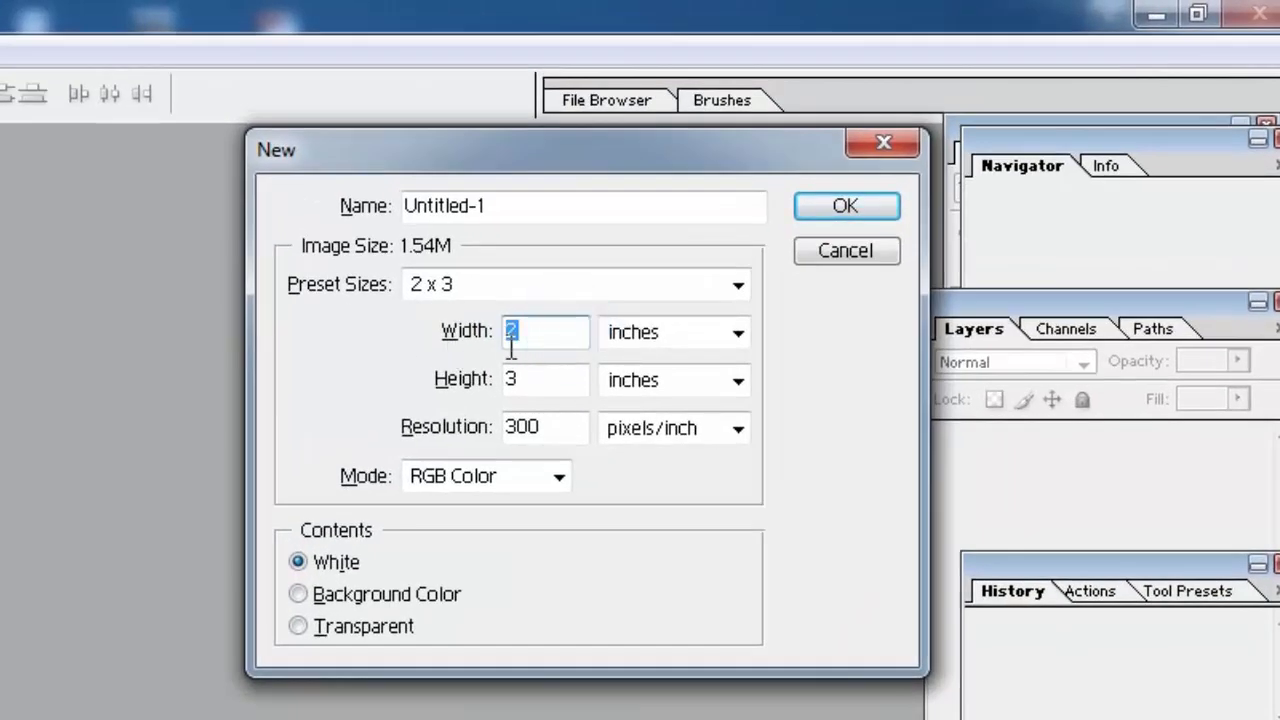
pyautogui.click(554, 378)
pyautogui.doubleClick(558, 378)
pyautogui.write('2')
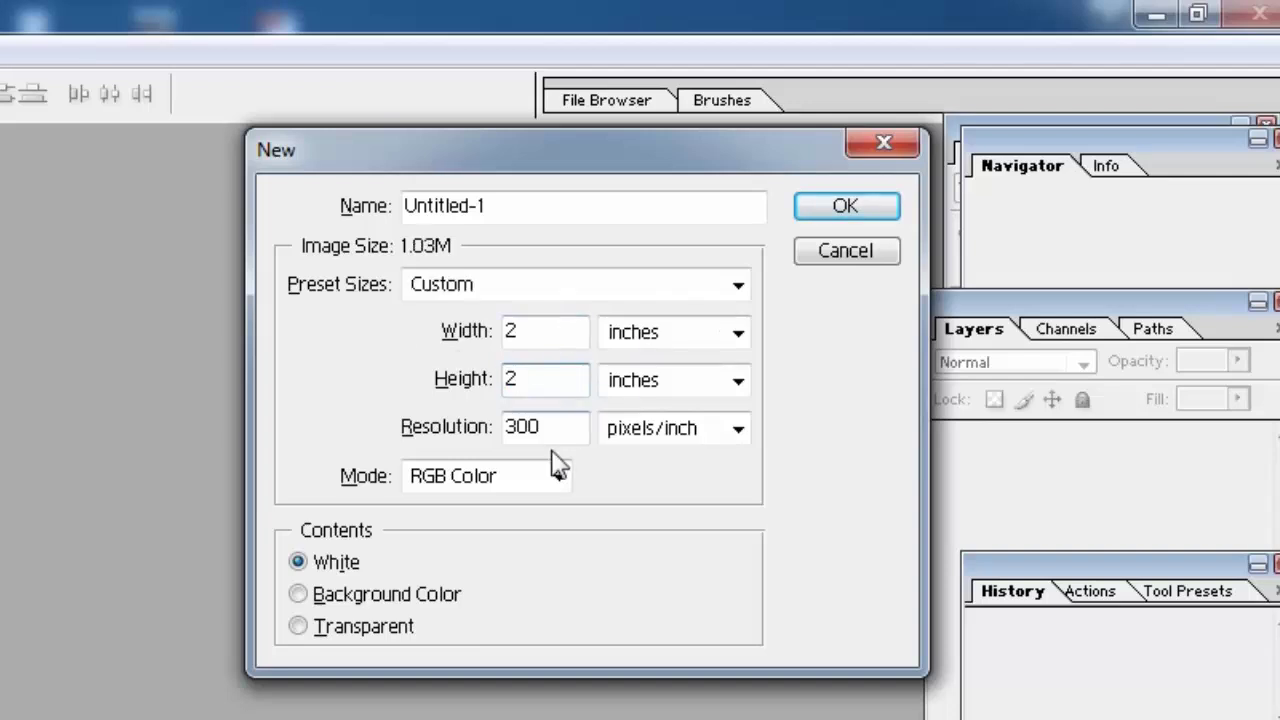
# Step: Verify the 2-inch width and 300 pixels/inch resolution, then create the white document
pyautogui.moveTo(560, 426); pyautogui.dragTo(505, 427)
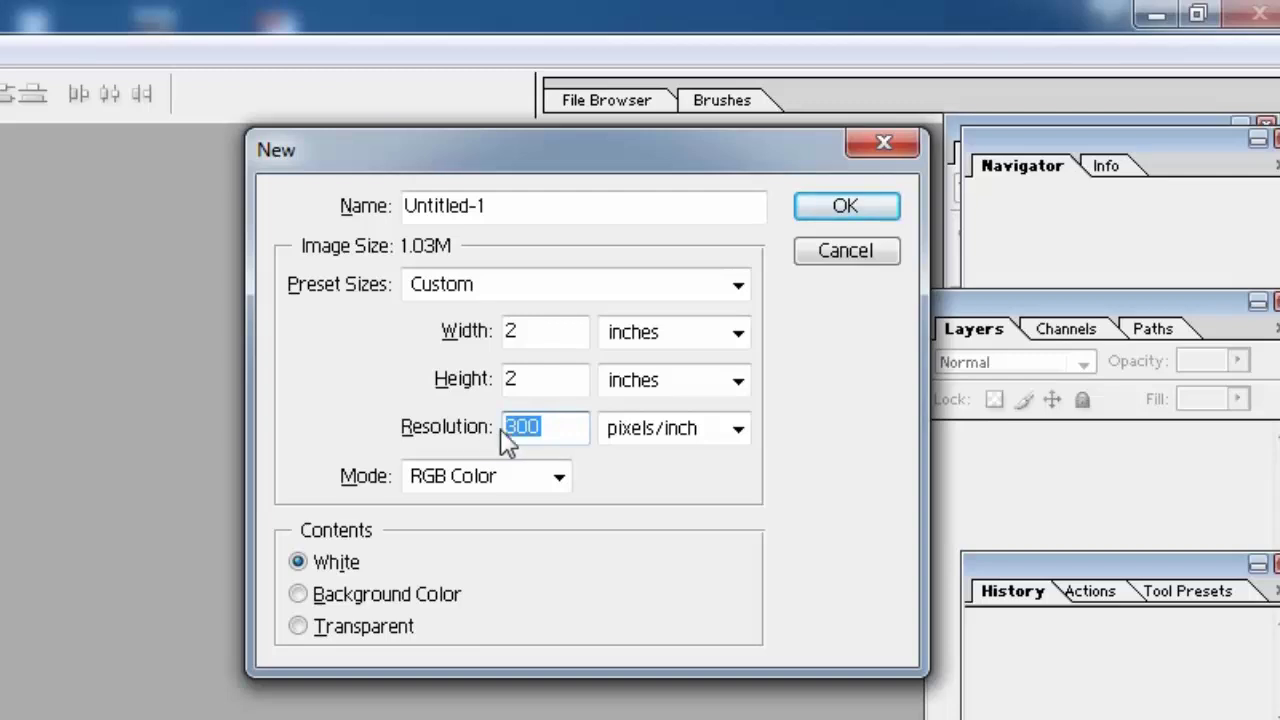
pyautogui.click(562, 432)
pyautogui.moveTo(528, 380); pyautogui.dragTo(500, 380)
pyautogui.moveTo(560, 432); pyautogui.dragTo(503, 432)
pyautogui.click(553, 430)
pyautogui.click(530, 331)
pyautogui.click(551, 429)
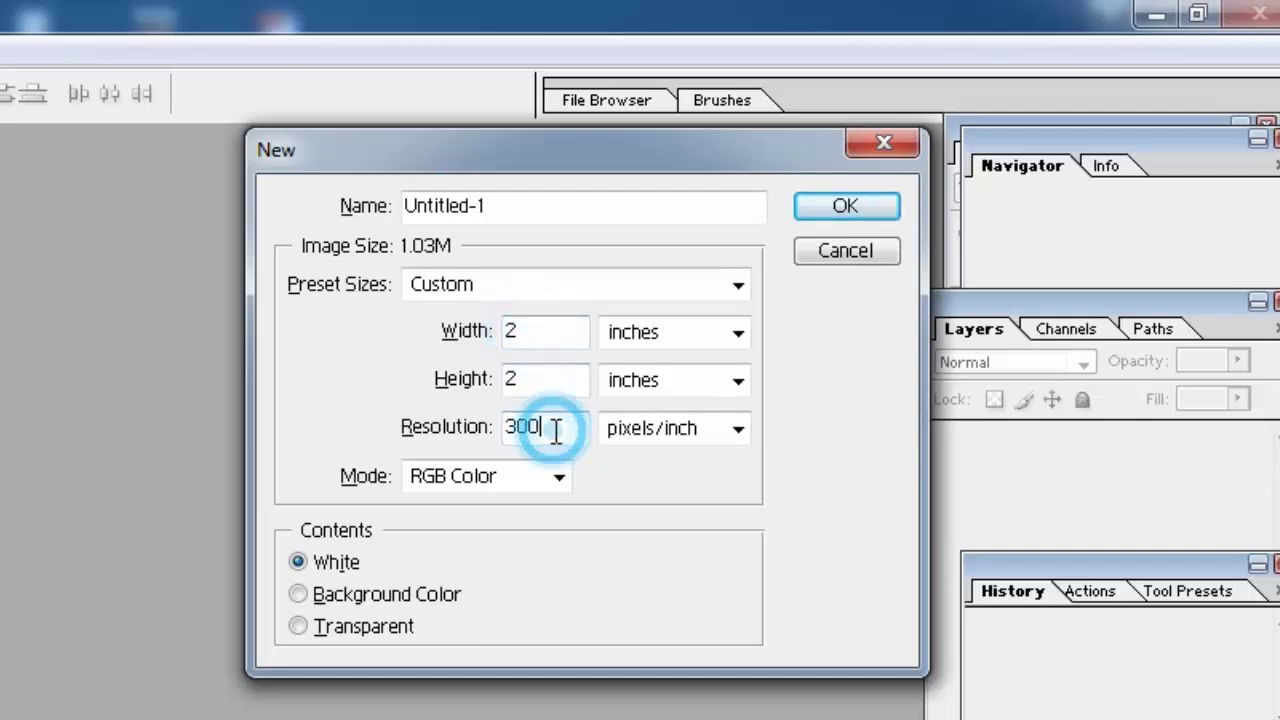
pyautogui.click(844, 212)
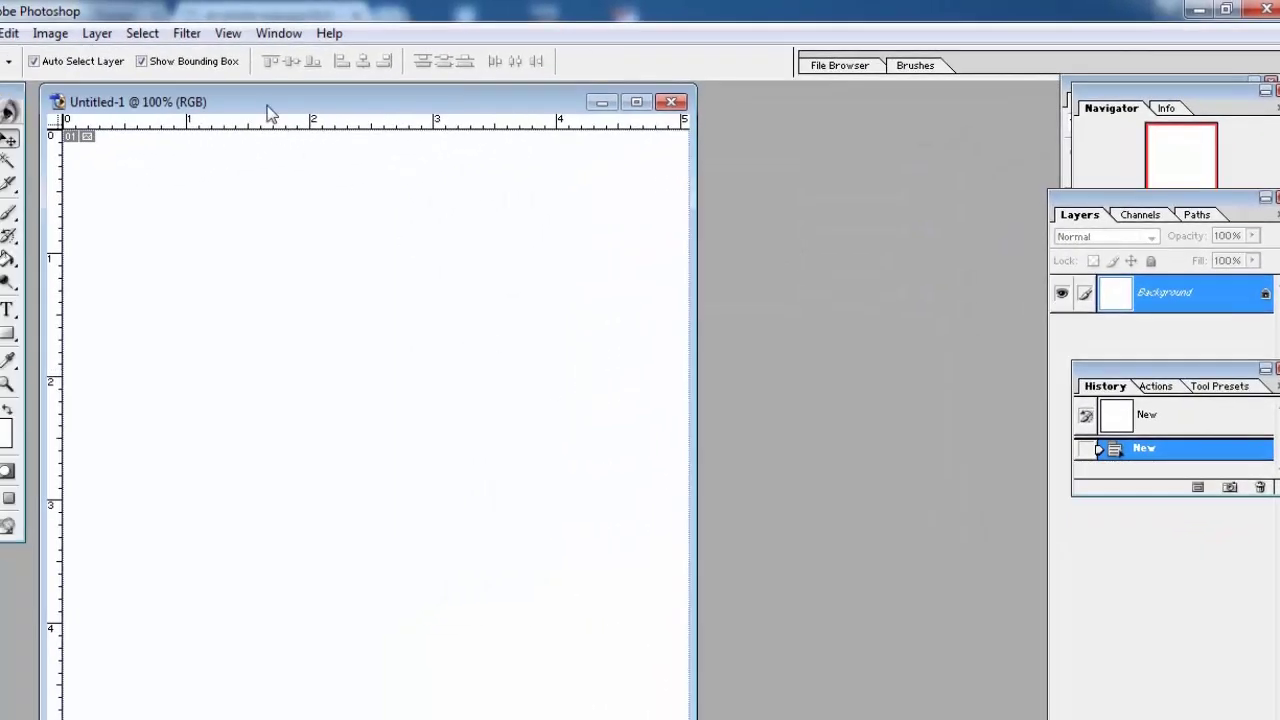
# Step: In Image Size, set Untitled-1 to 2 × 2 inches (600 × 600 pixels, 300 pixels/inch)
pyautogui.moveTo(268, 112)
pyautogui.mouseDown()
pyautogui.moveTo(320, 237)
pyautogui.moveTo(314, 63)
pyautogui.moveTo(310, 100)
pyautogui.moveTo(352, 222)
pyautogui.mouseUp()
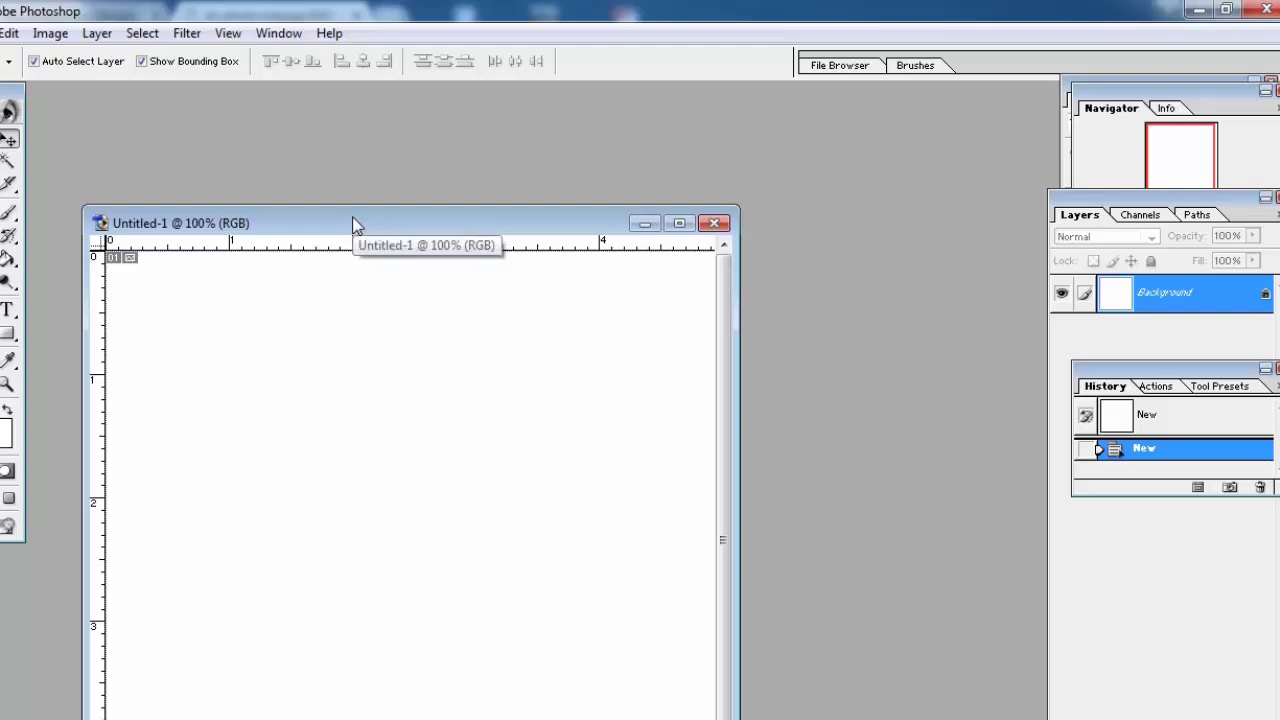
pyautogui.rightClick(352, 222)
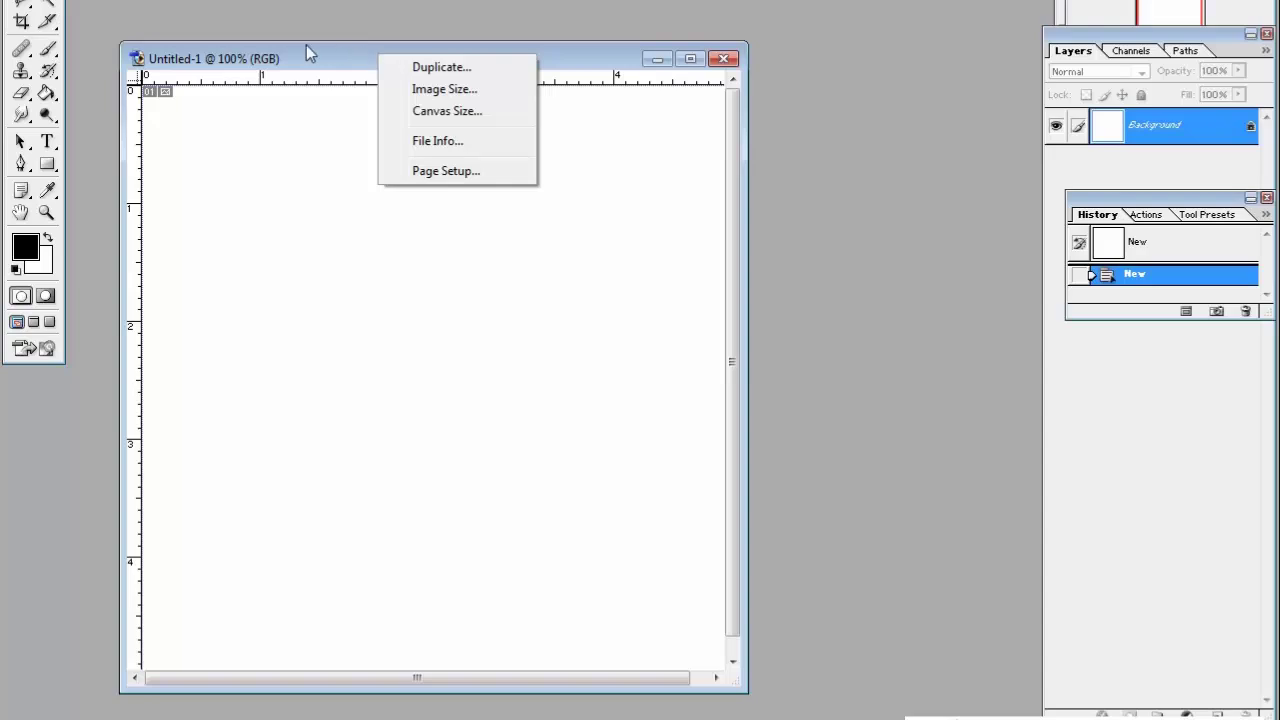
pyautogui.rightClick(313, 59)
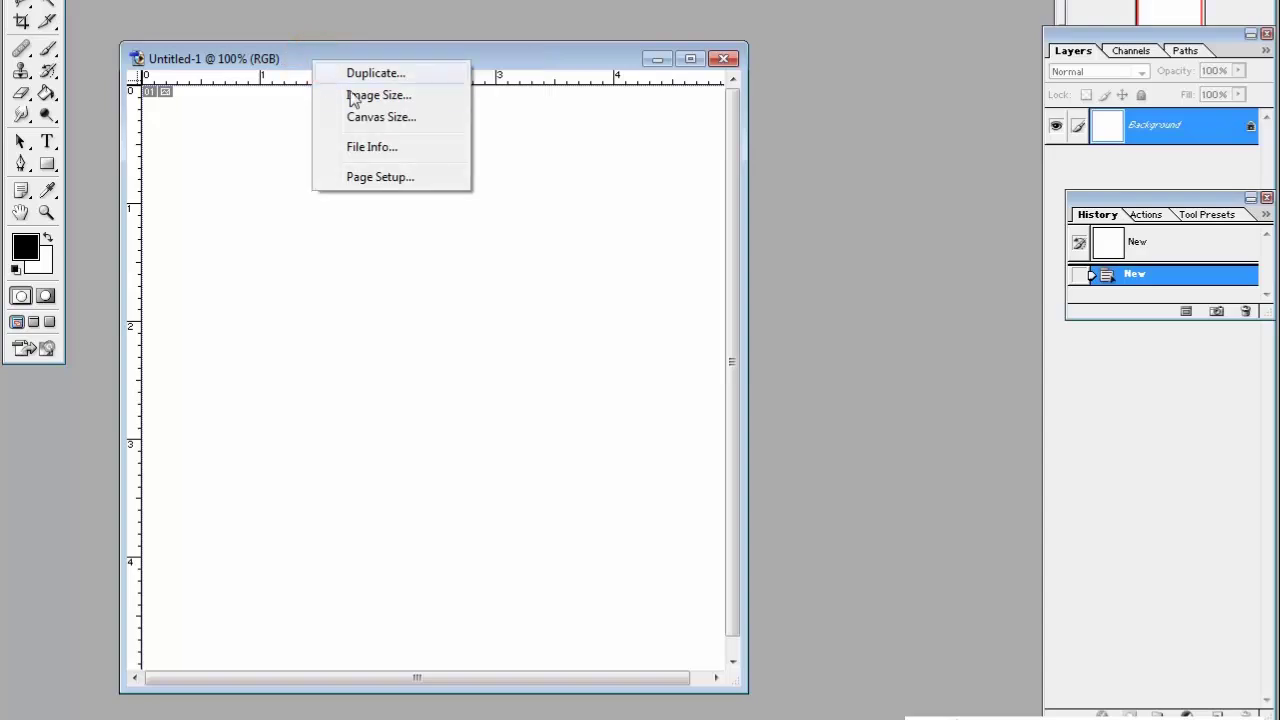
pyautogui.click(404, 97)
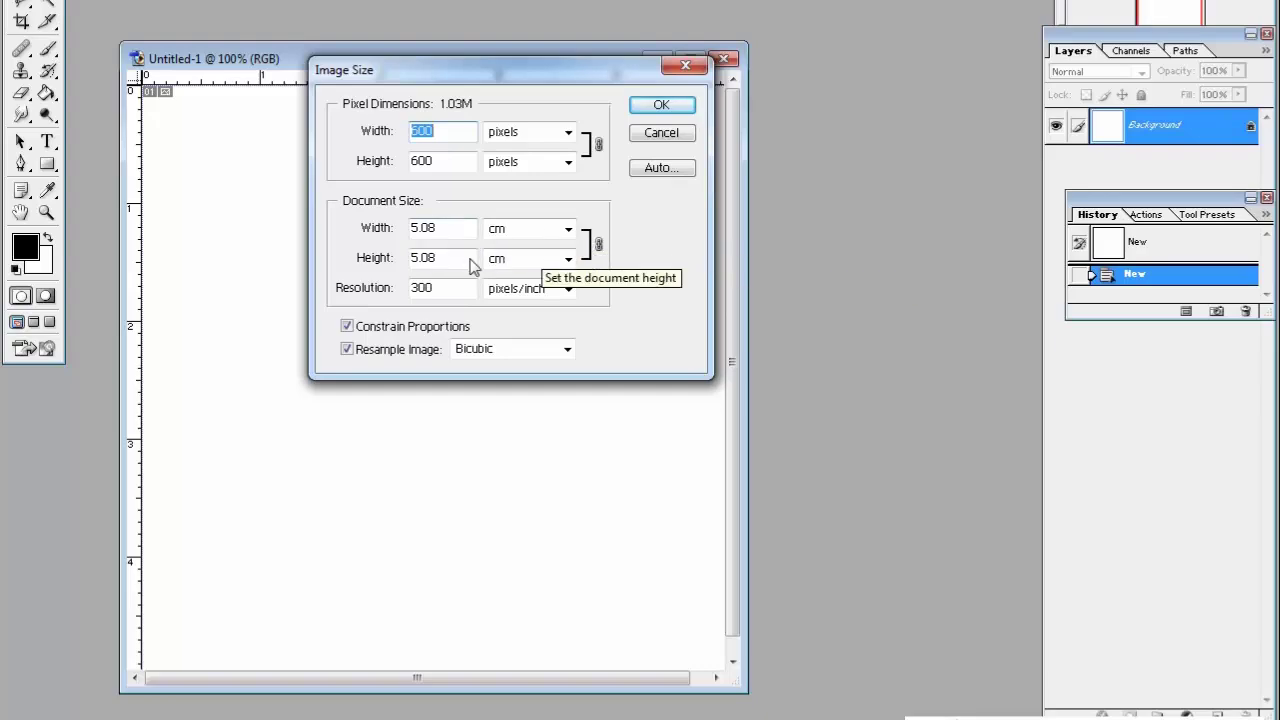
pyautogui.click(560, 230)
pyautogui.click(535, 258)
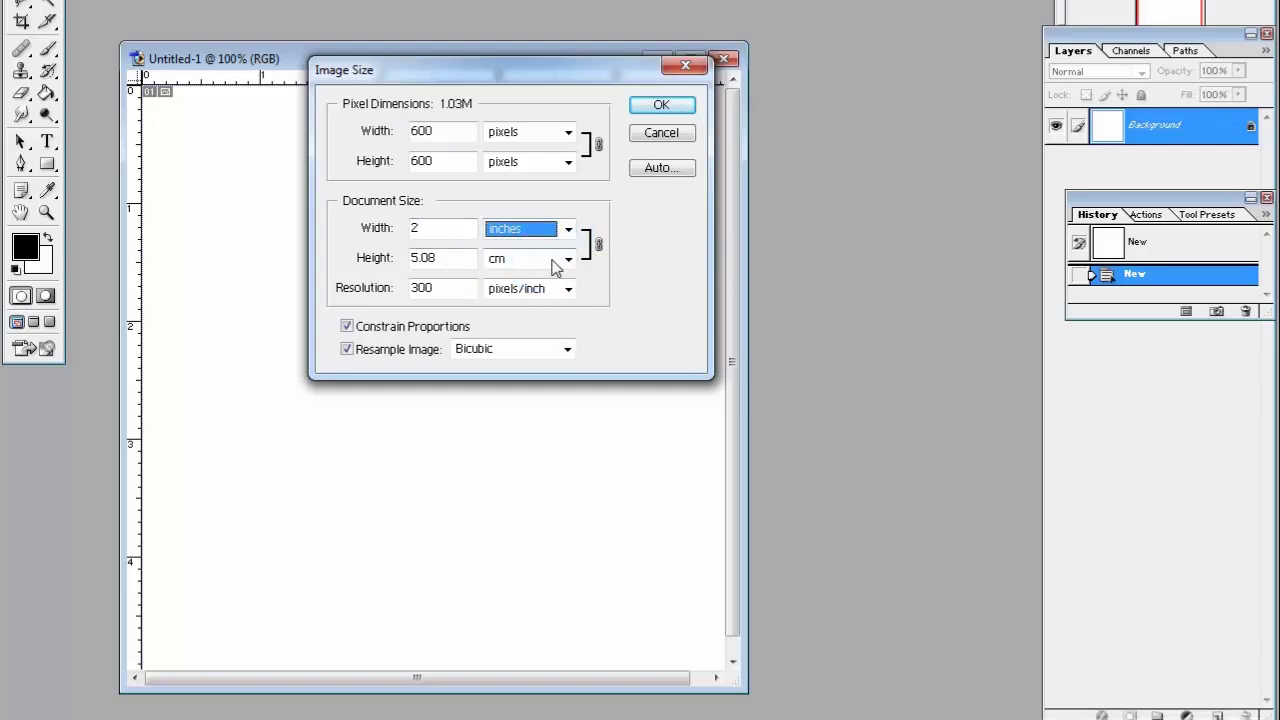
pyautogui.click(562, 259)
pyautogui.click(546, 294)
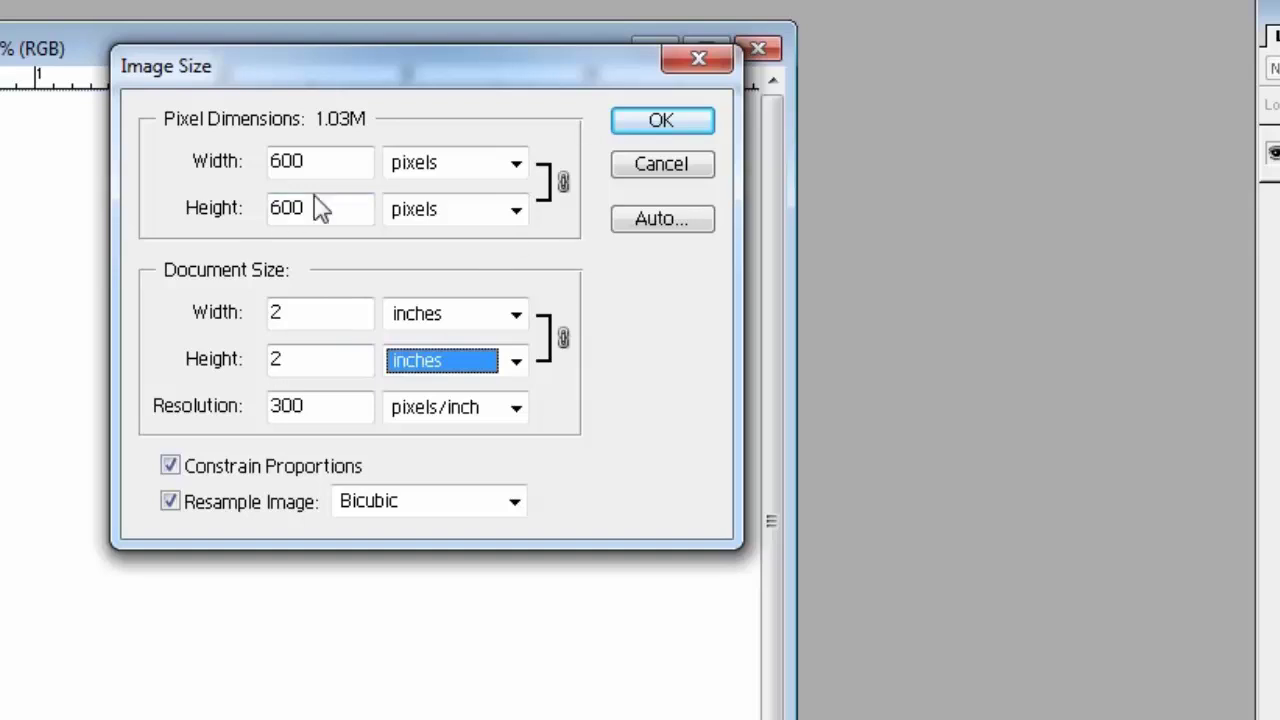
pyautogui.click(637, 124)
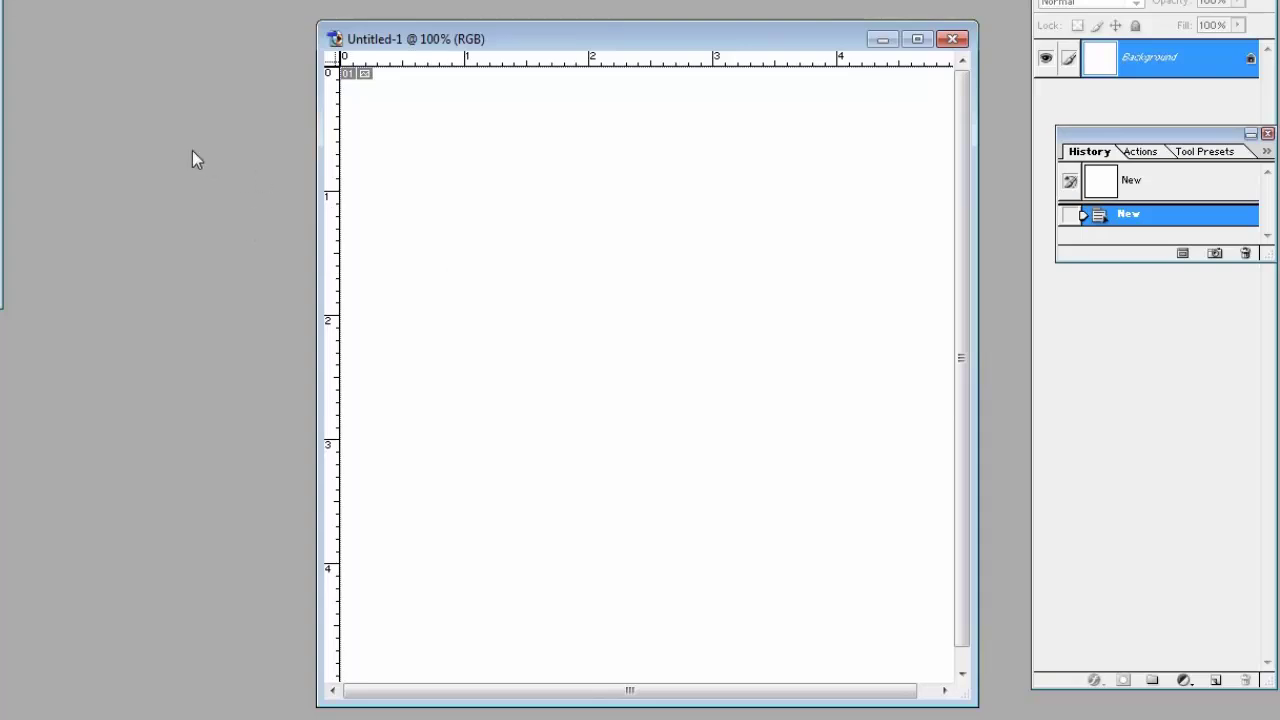
pyautogui.doubleClick(142, 95)
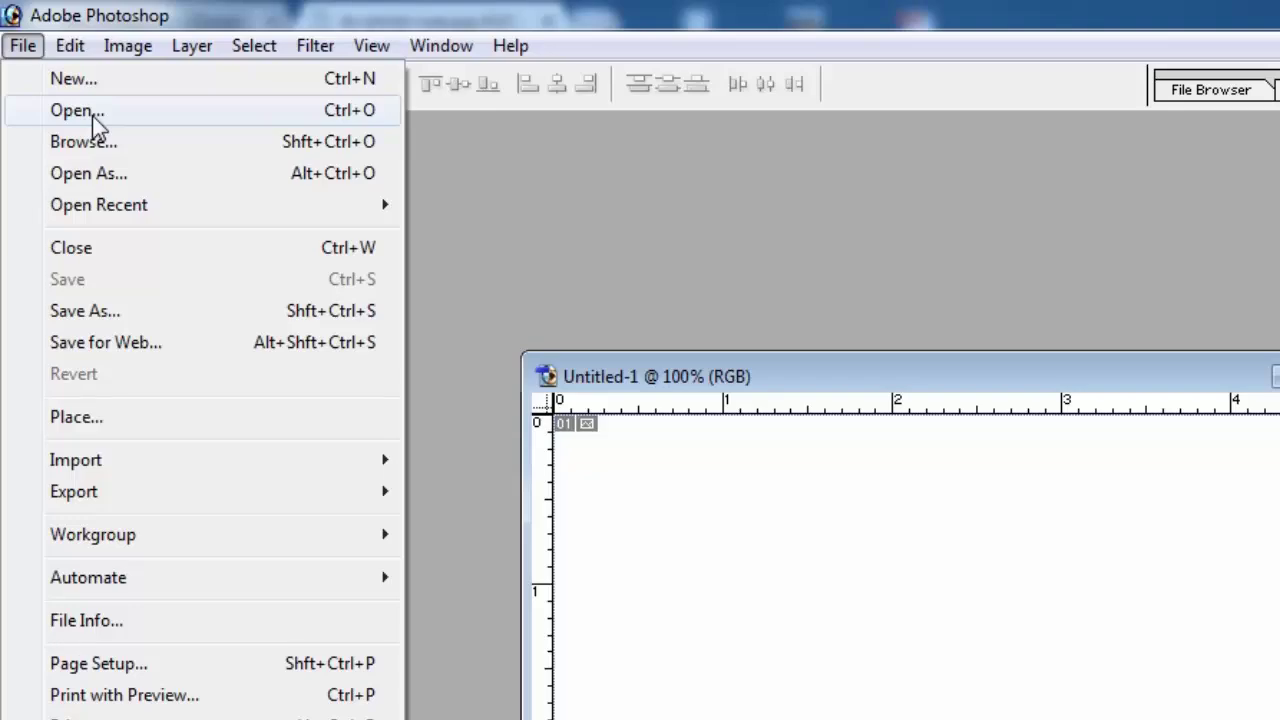
# Step: Open dv-photo-size.jpg from the desktop in Photoshop
pyautogui.click(92, 114)
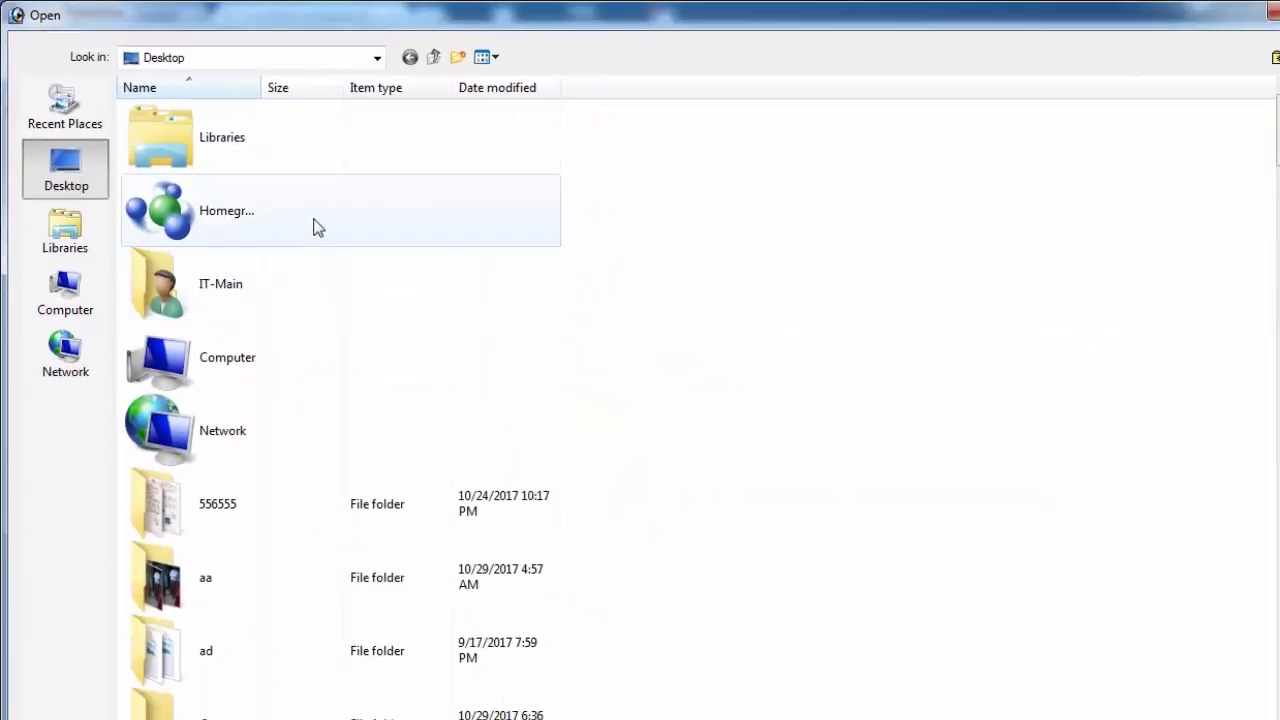
pyautogui.scroll(-2, 300, 291)
pyautogui.scroll(-1, 306, 302)
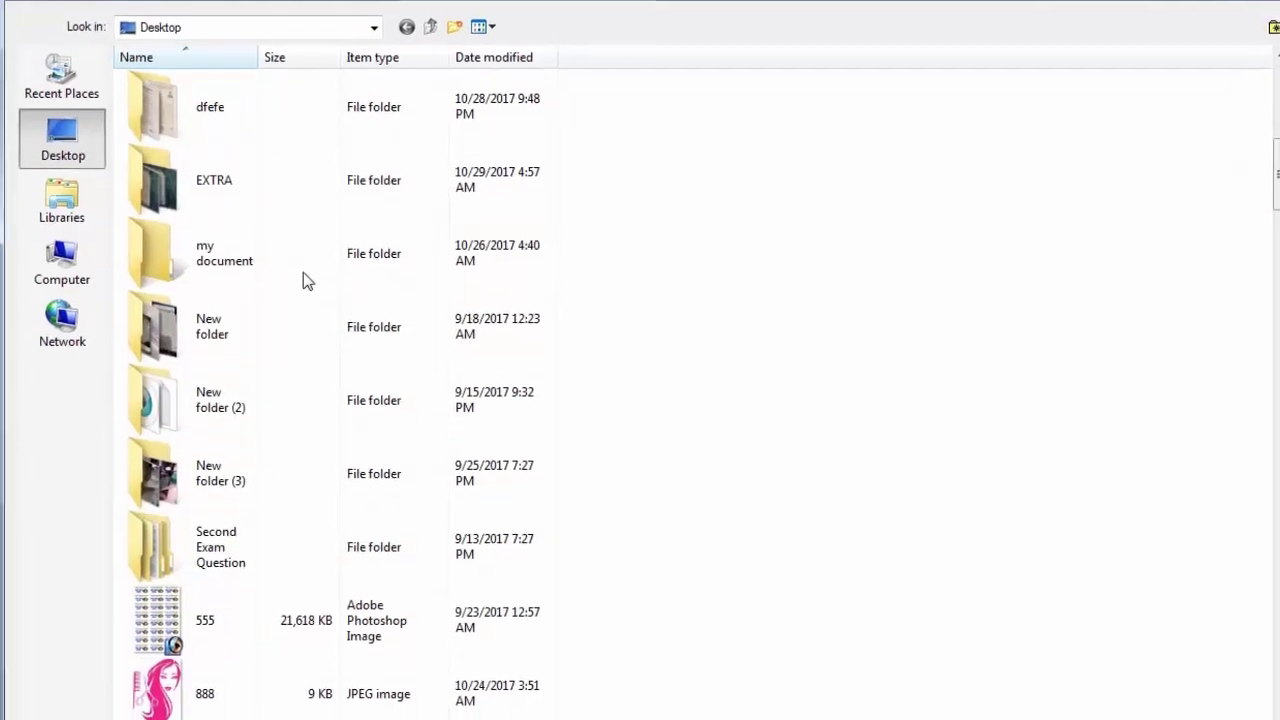
pyautogui.scroll(-3, 306, 282)
pyautogui.scroll(-1, 294, 203)
pyautogui.scroll(-2, 294, 157)
pyautogui.scroll(-3, 293, 160)
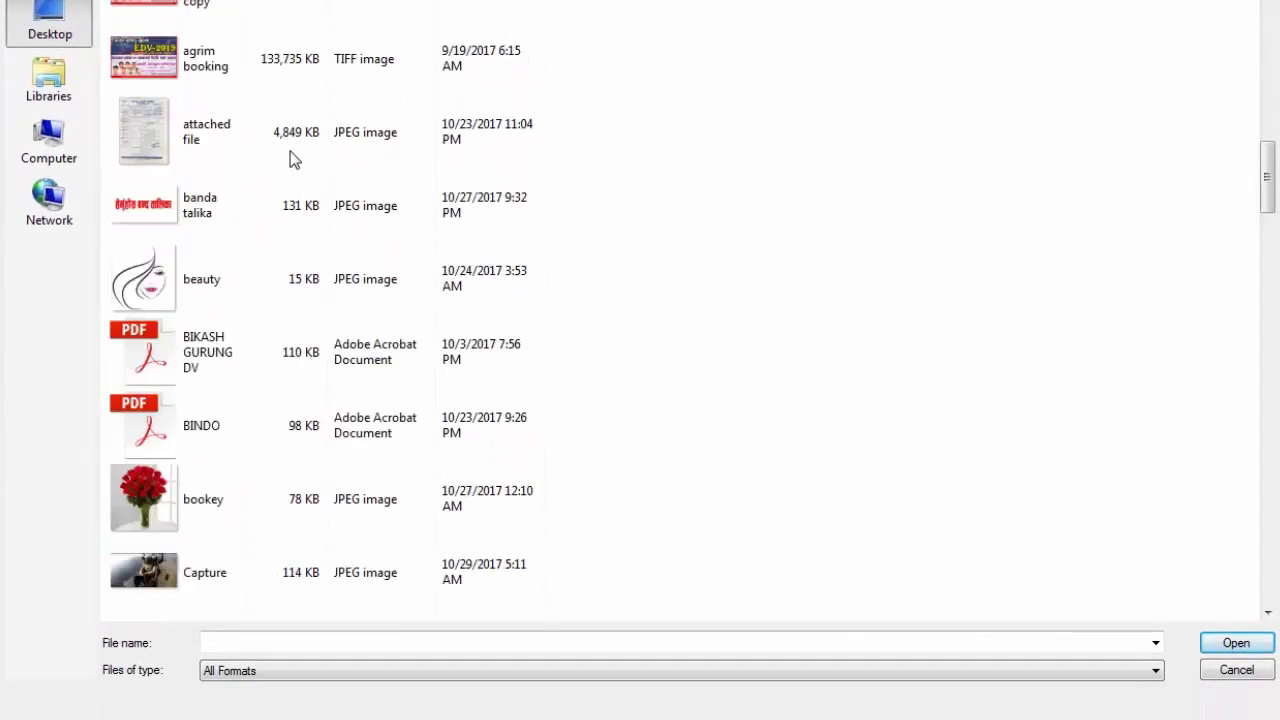
pyautogui.scroll(-10, 290, 300)
pyautogui.write('dv')
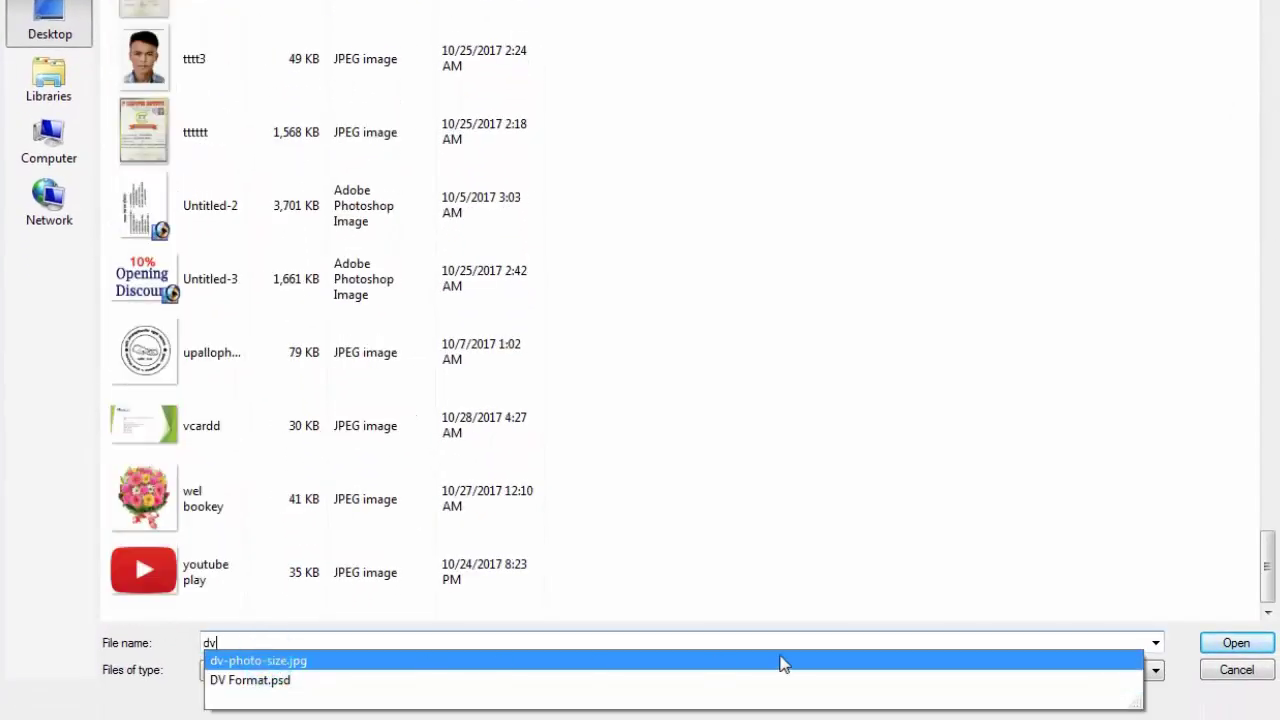
pyautogui.click(783, 661)
pyautogui.click(1236, 643)
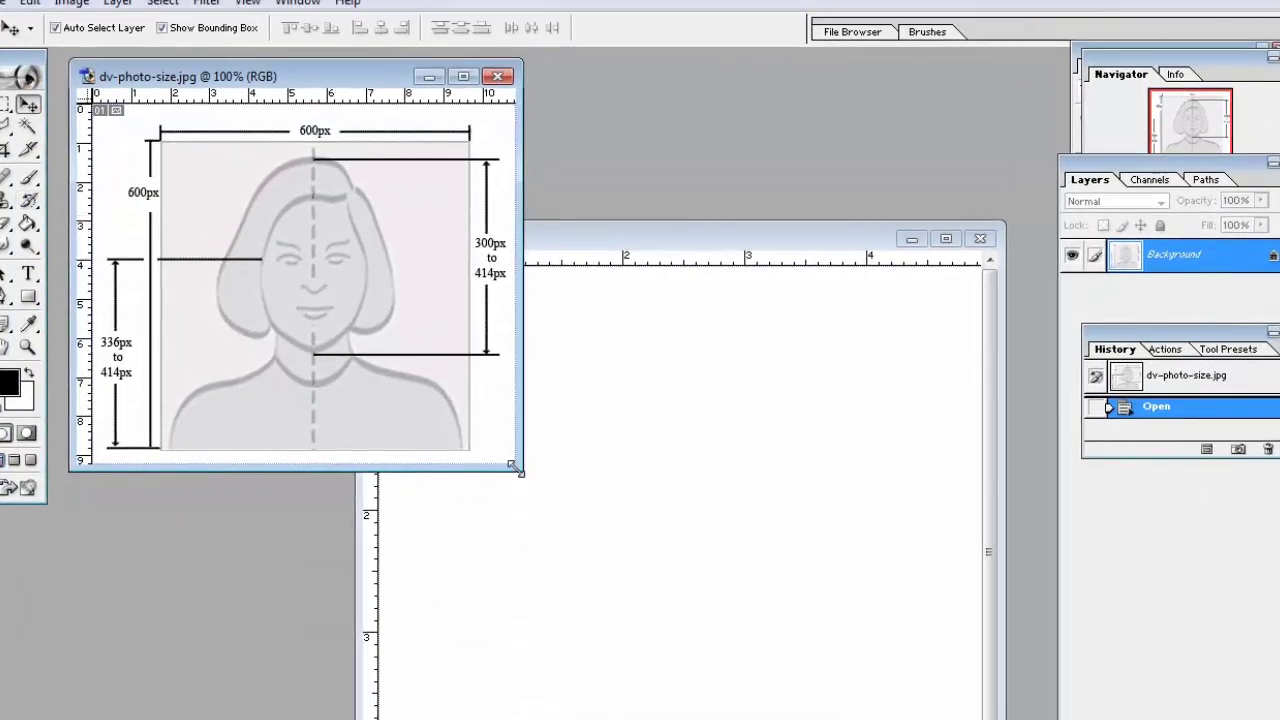
# Step: Drag the guide image into Untitled-1 as Layer 1 and align it to the top-left corner
pyautogui.moveTo(516, 468); pyautogui.dragTo(514, 490)
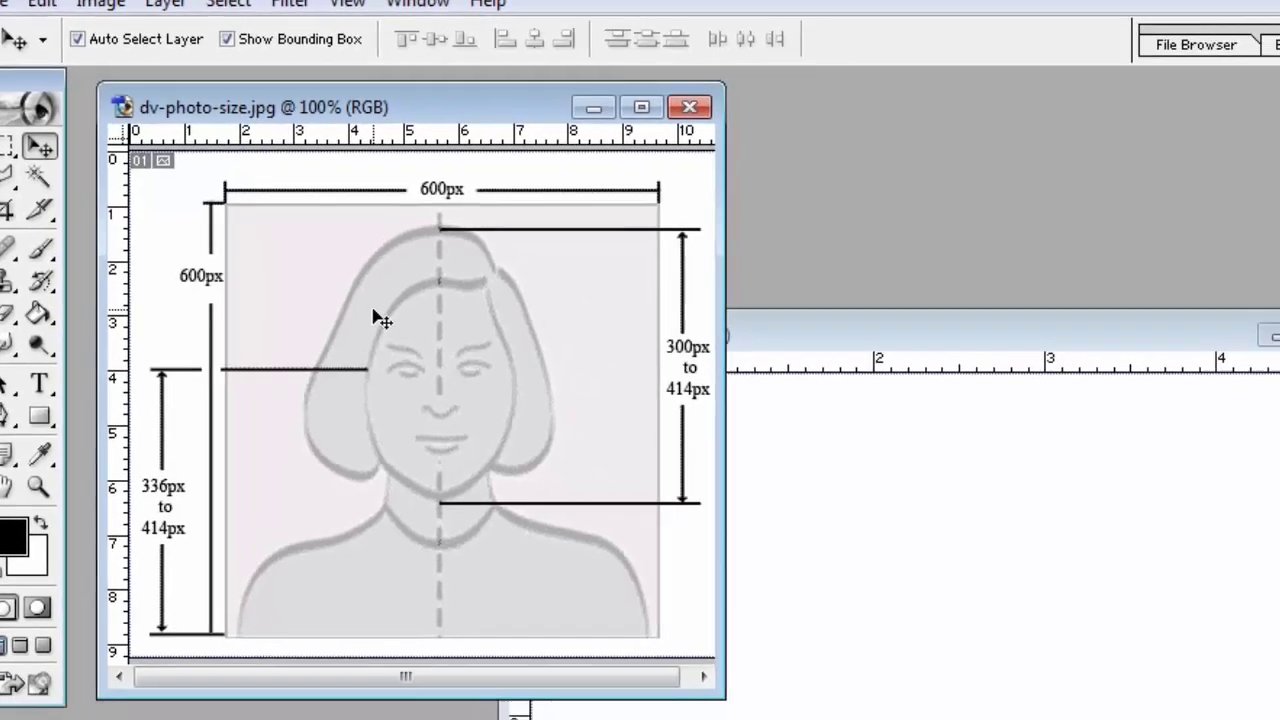
pyautogui.moveTo(382, 320); pyautogui.dragTo(642, 427)
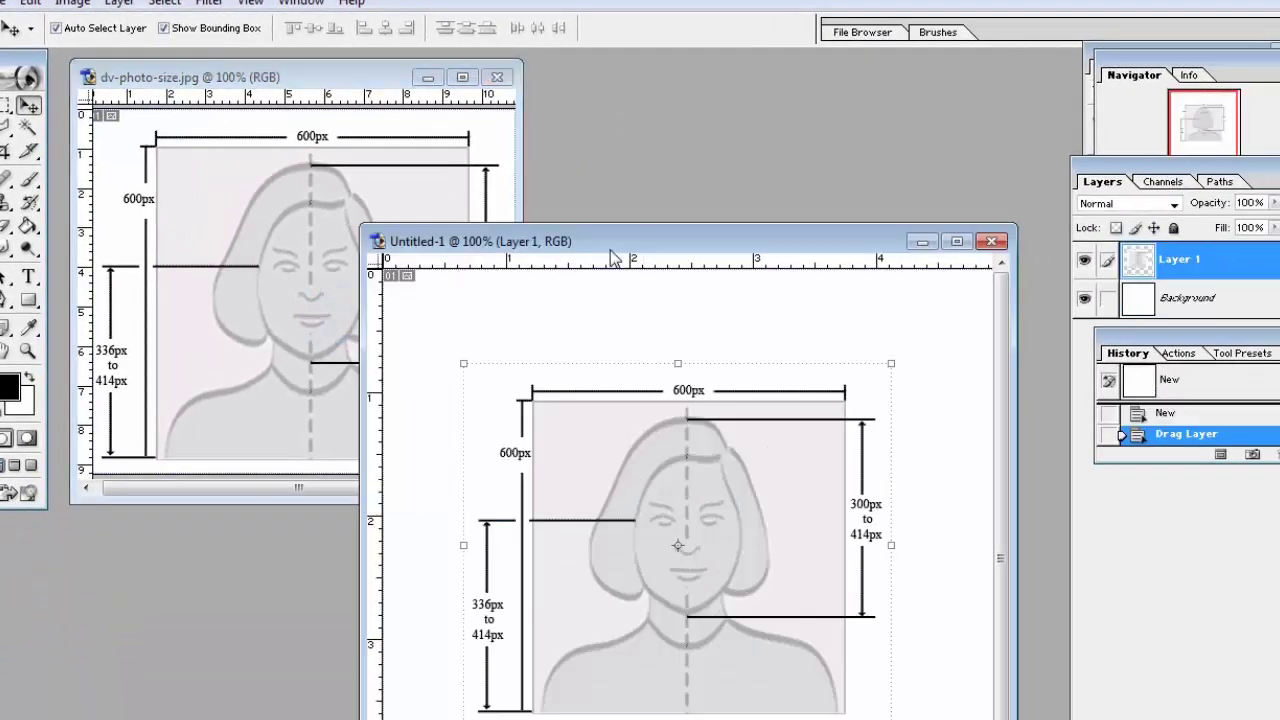
pyautogui.doubleClick(608, 243)
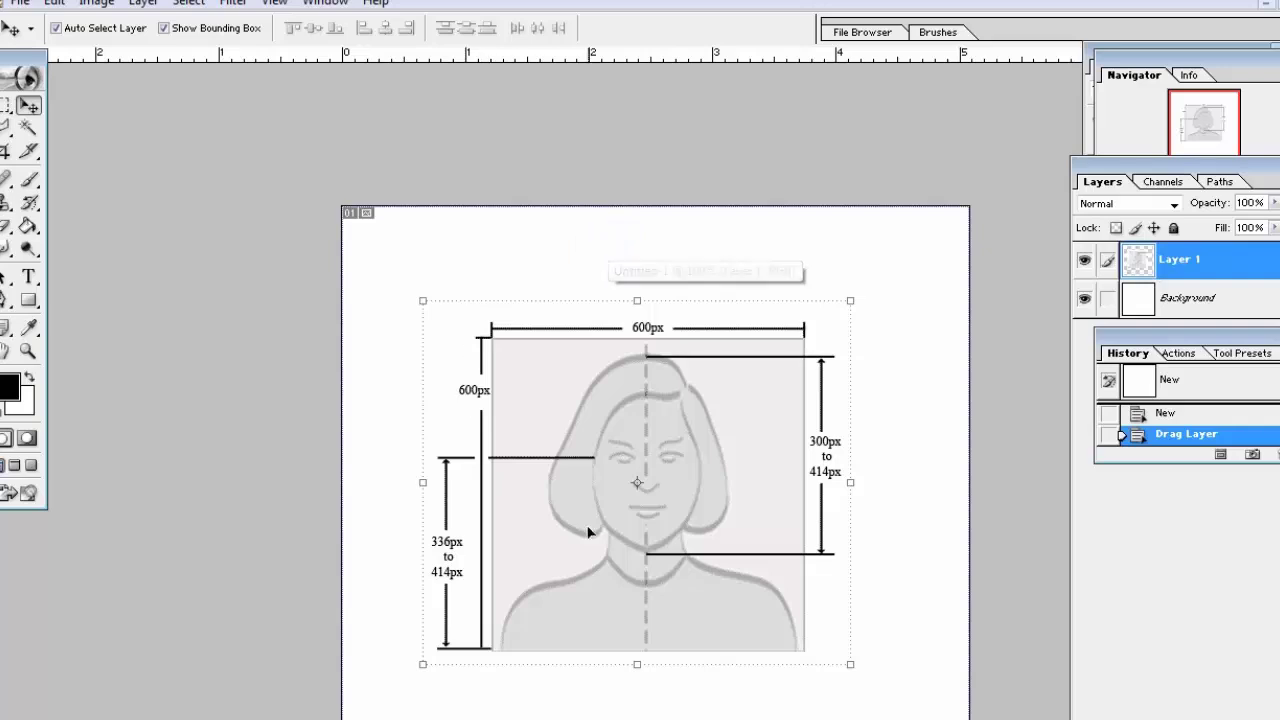
pyautogui.moveTo(579, 523)
pyautogui.mouseDown()
pyautogui.moveTo(483, 456)
pyautogui.moveTo(550, 529)
pyautogui.moveTo(435, 399)
pyautogui.moveTo(571, 583)
pyautogui.mouseUp()
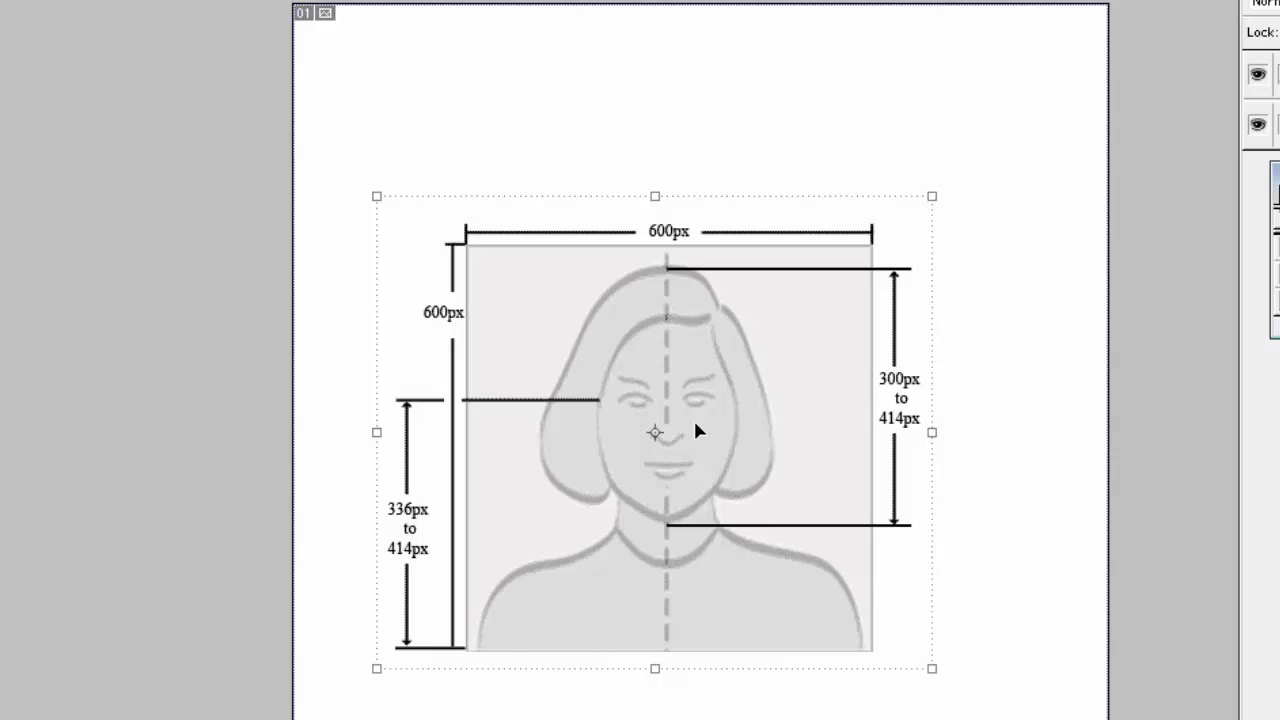
pyautogui.moveTo(697, 442); pyautogui.dragTo(523, 214)
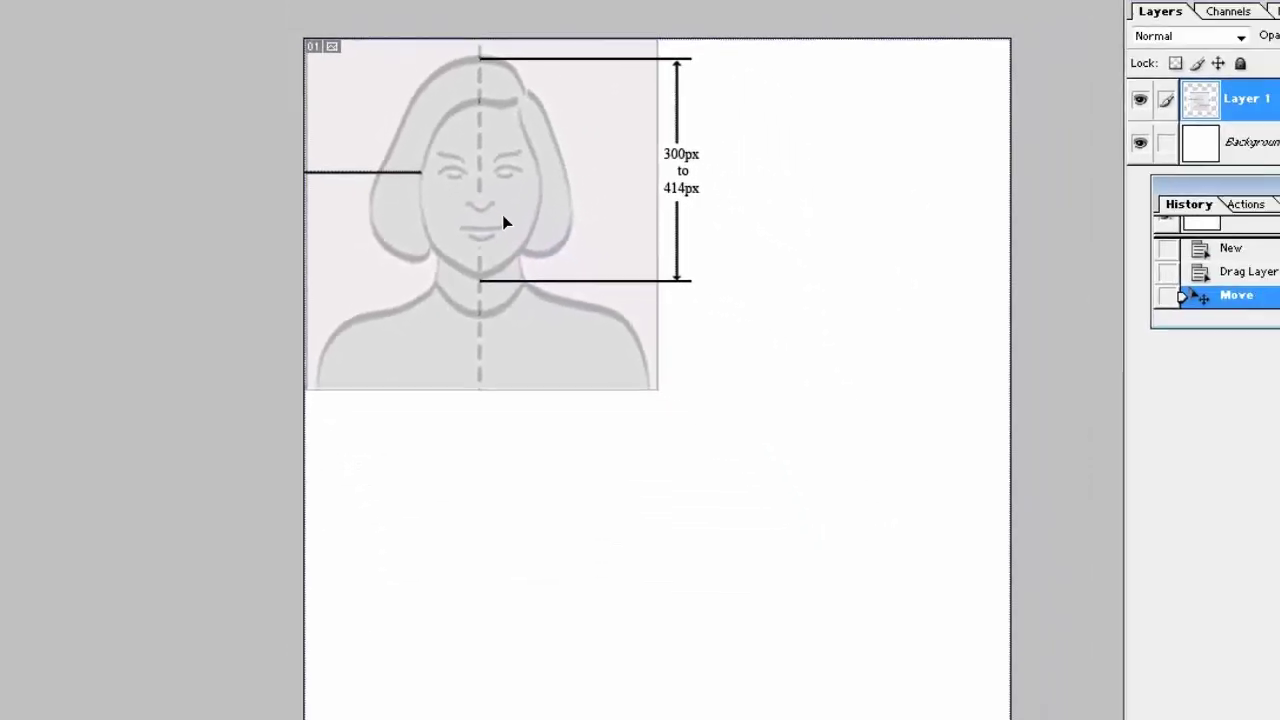
pyautogui.moveTo(501, 227); pyautogui.dragTo(486, 218)
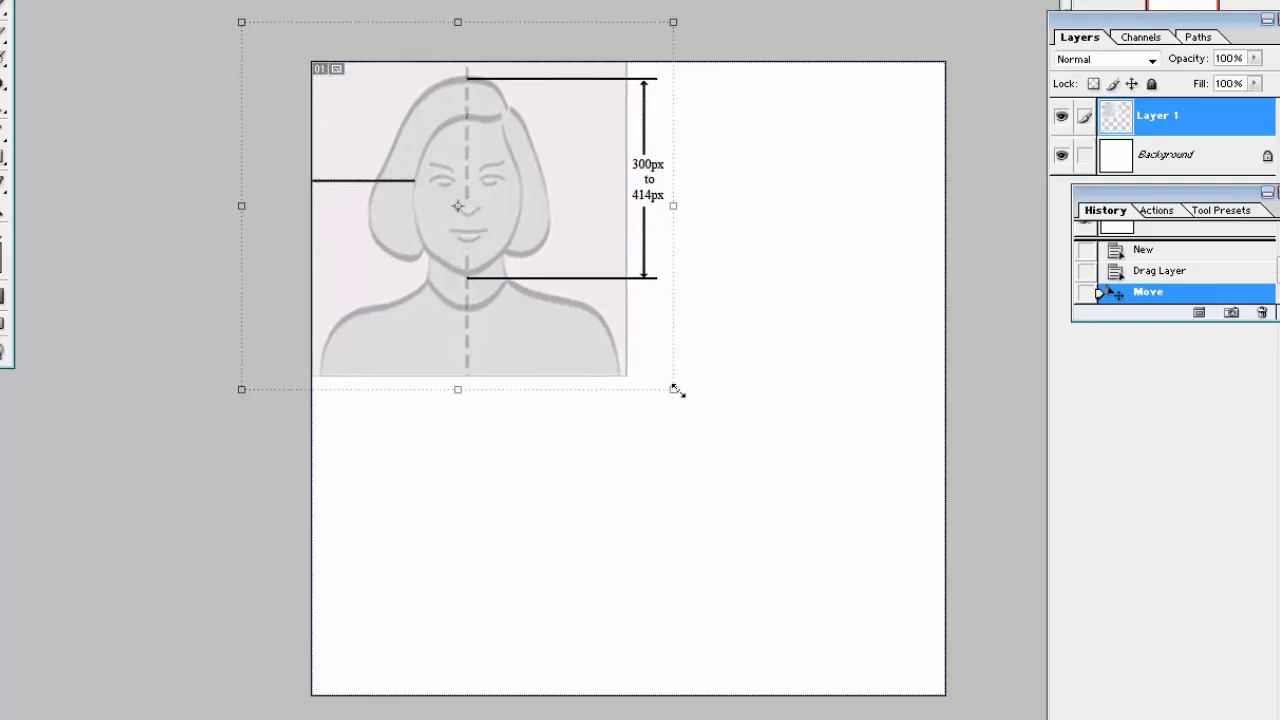
# Step: Scale Layer 1 until the template's 600px photo area fills the canvas, and apply the transform
pyautogui.moveTo(676, 390); pyautogui.dragTo(1060, 716)
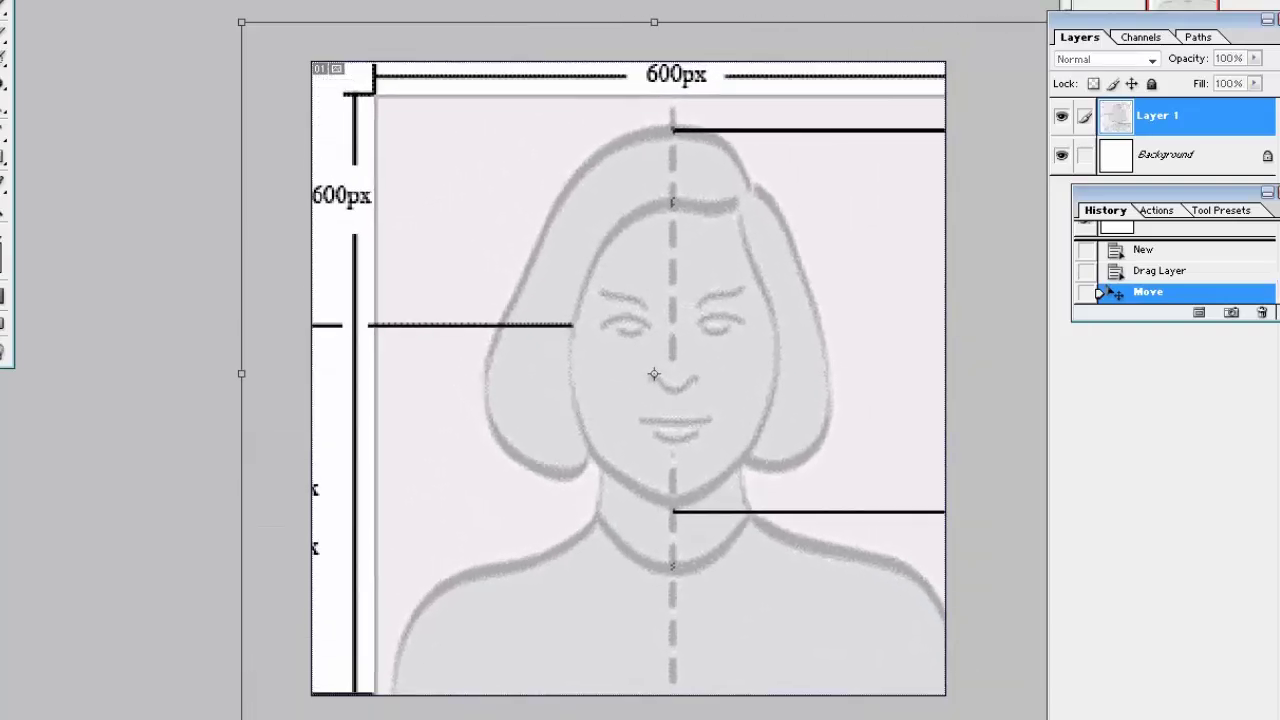
pyautogui.moveTo(762, 528)
pyautogui.mouseDown()
pyautogui.moveTo(718, 485)
pyautogui.moveTo(700, 491)
pyautogui.mouseUp()
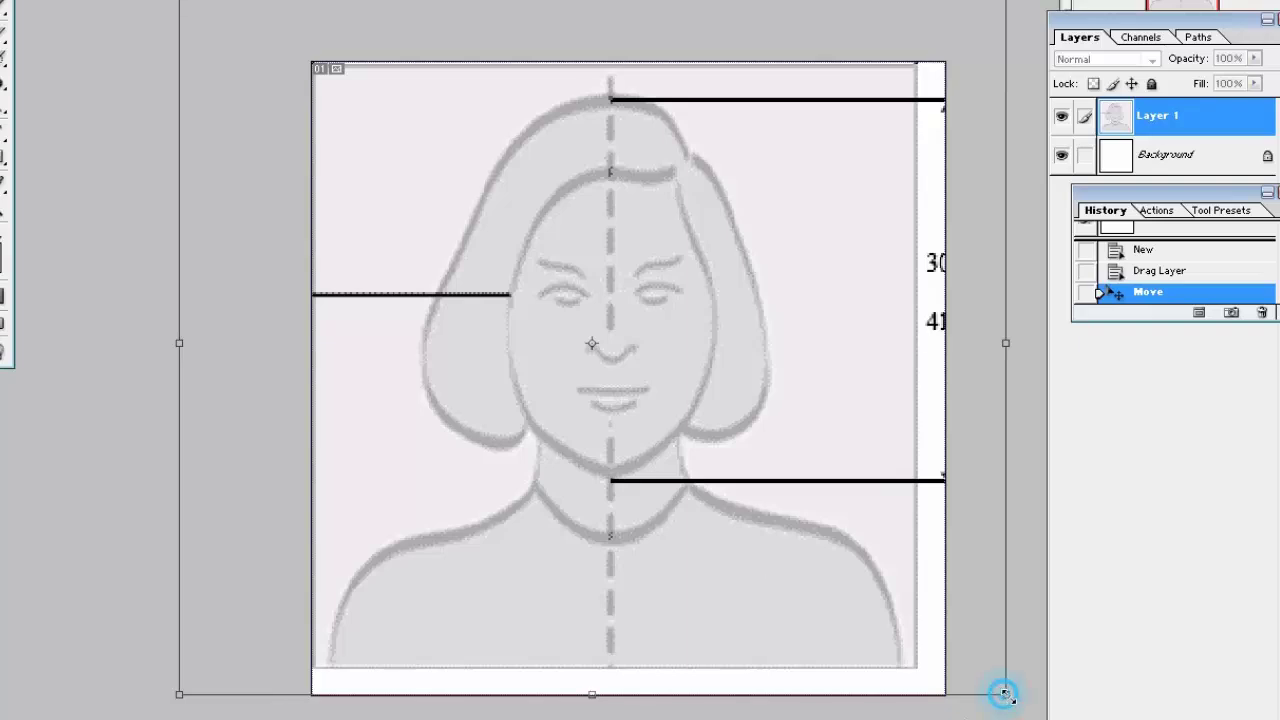
pyautogui.moveTo(1006, 694); pyautogui.dragTo(1034, 716)
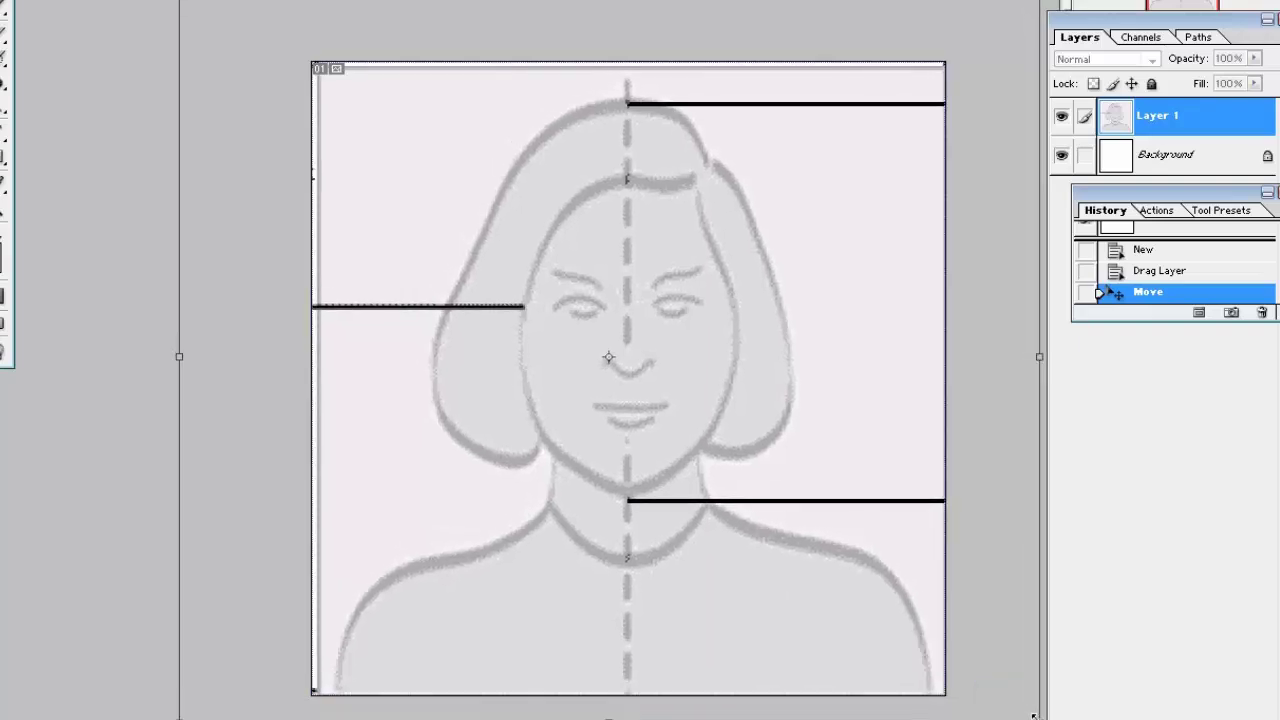
pyautogui.moveTo(806, 580); pyautogui.dragTo(801, 582)
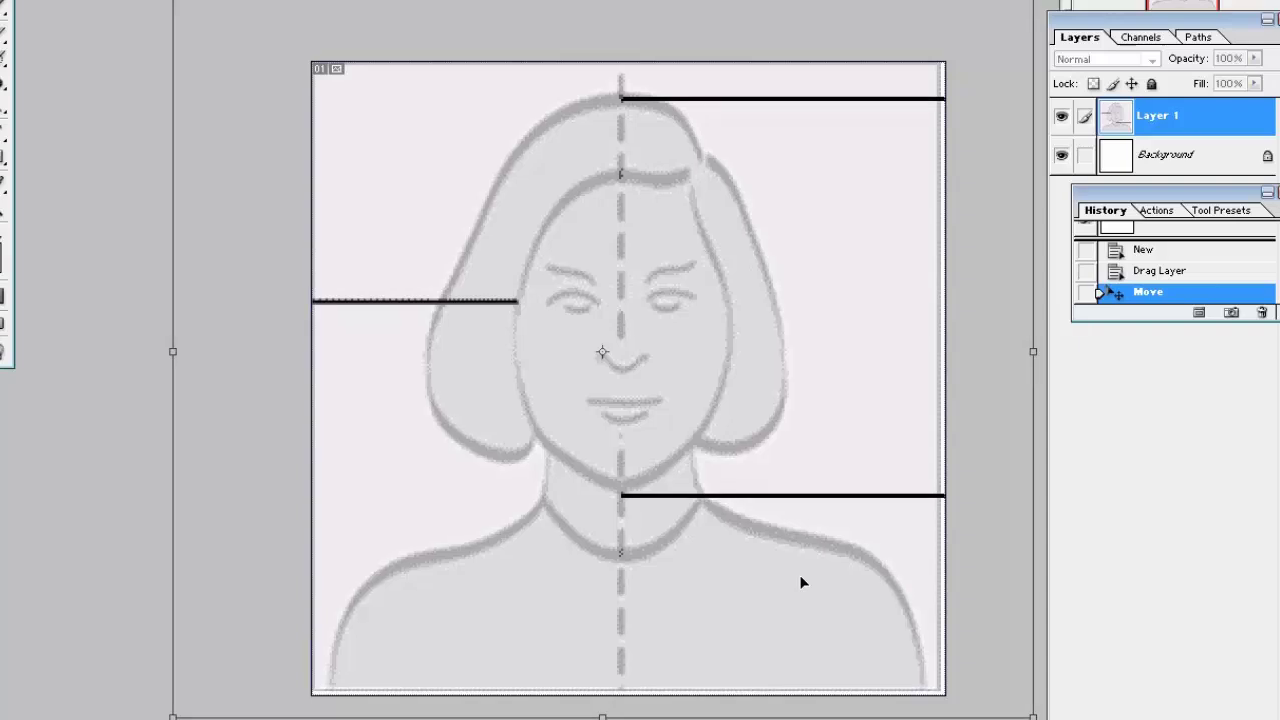
pyautogui.moveTo(1030, 716); pyautogui.dragTo(1040, 718)
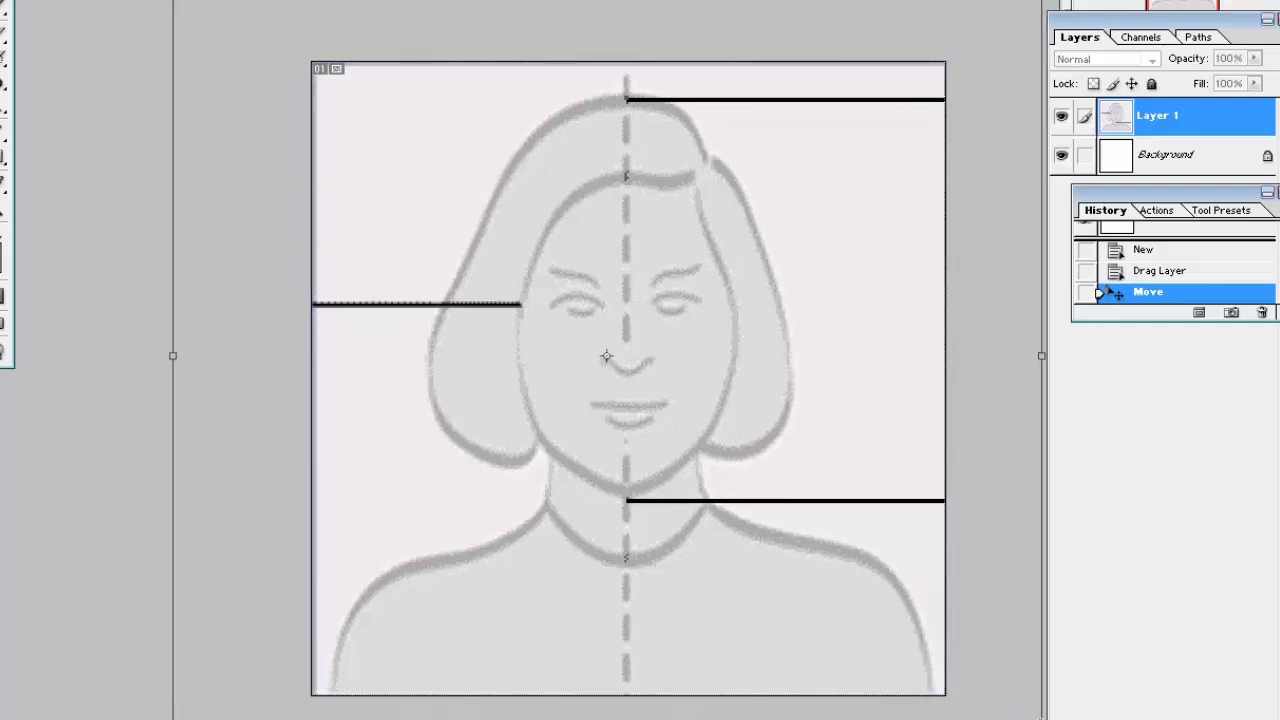
pyautogui.press('Return')
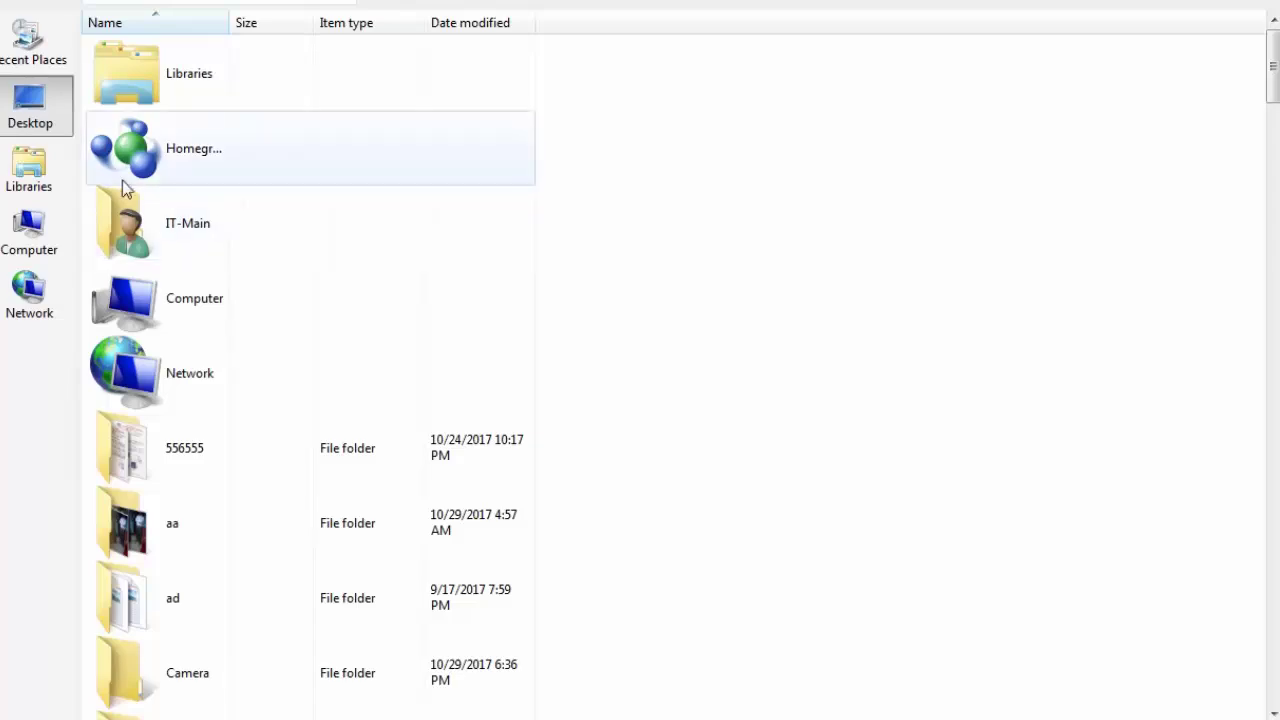
# Step: Open the EDV2019 photo folder from the Desktop
pyautogui.click(354, 206)
pyautogui.press('e')
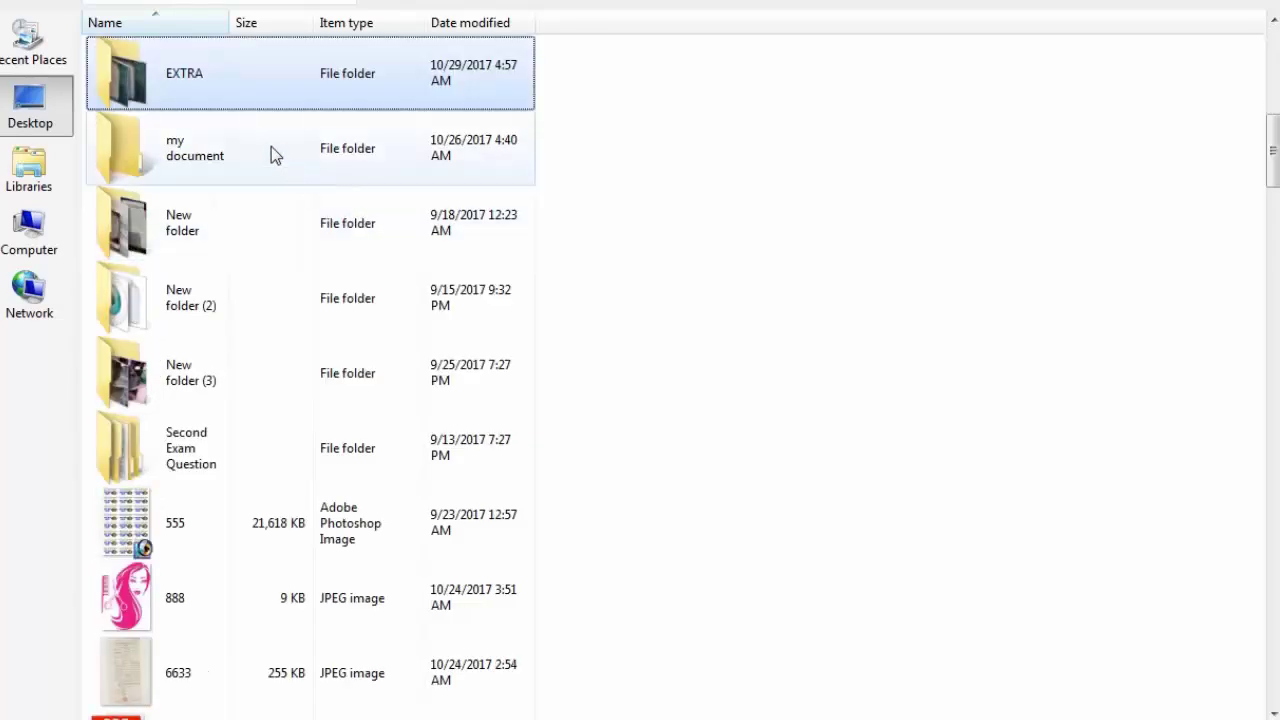
pyautogui.press('e')
pyautogui.doubleClick(203, 80)
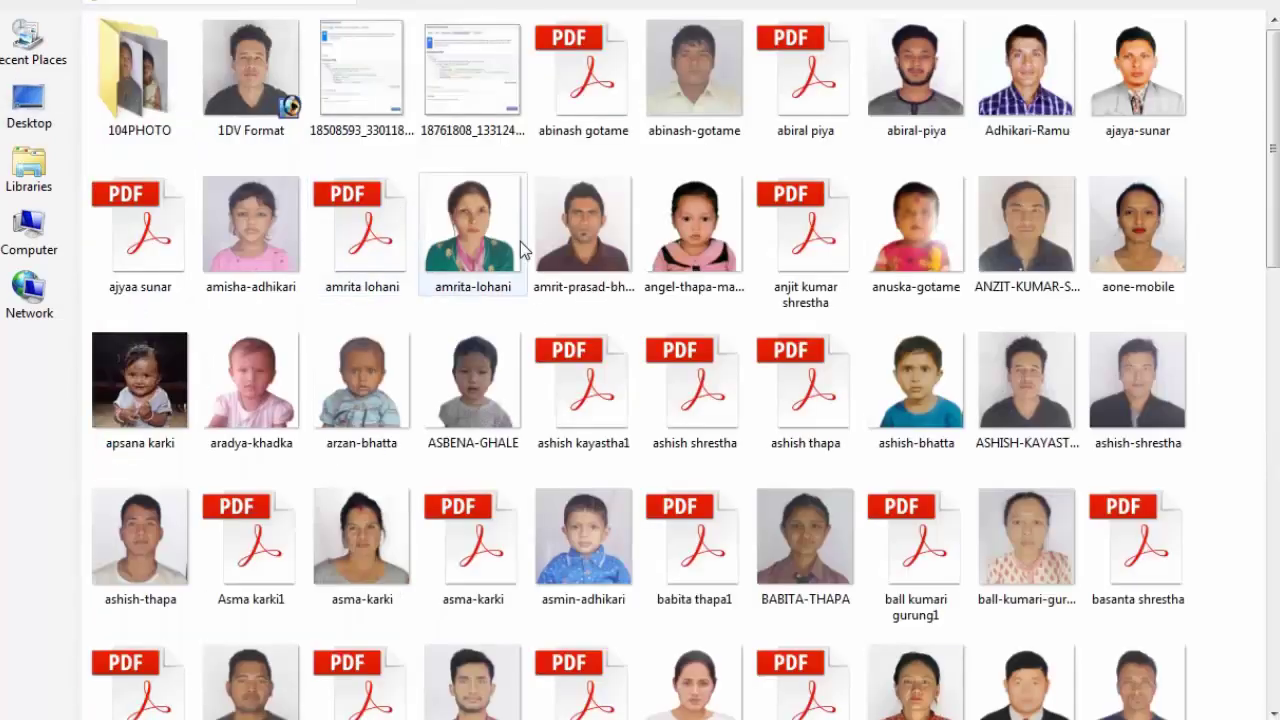
# Step: Open photo SAM_1779 from the 104PHOTO folder in Photoshop
pyautogui.scroll(-3, 457, 222)
pyautogui.scroll(-3, 460, 219)
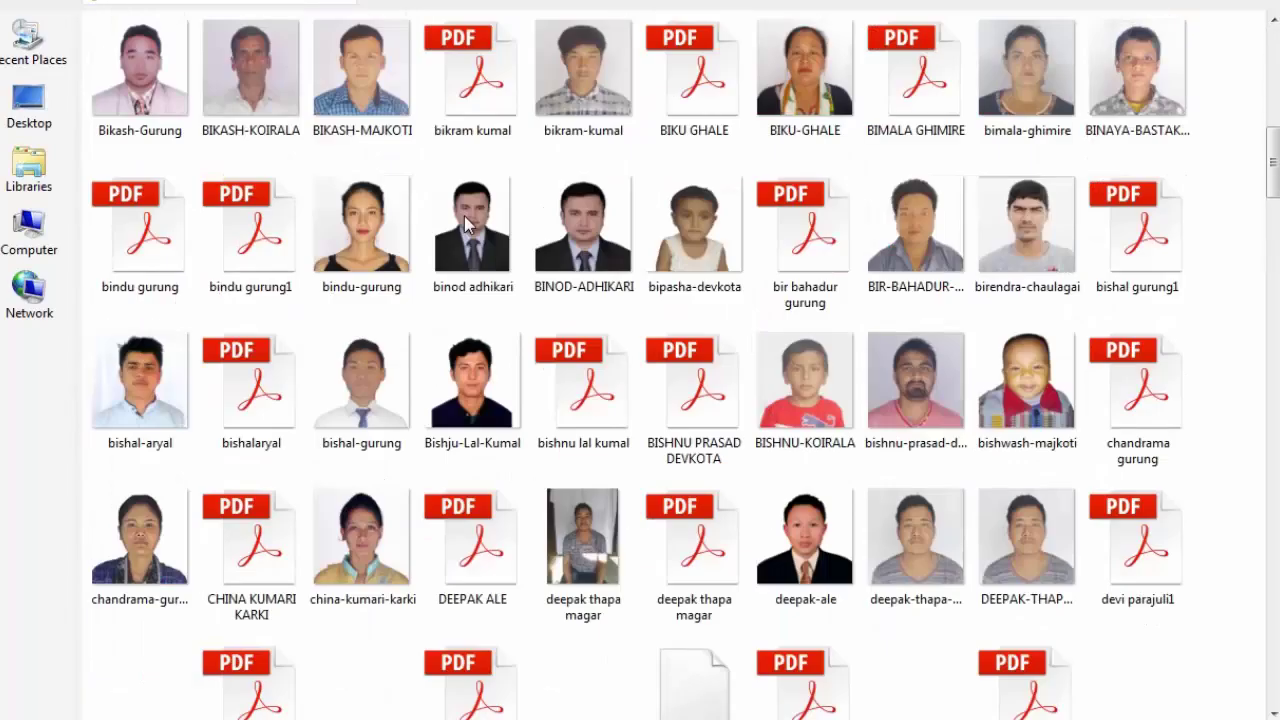
pyautogui.scroll(-5, 464, 216)
pyautogui.scroll(-2, 465, 222)
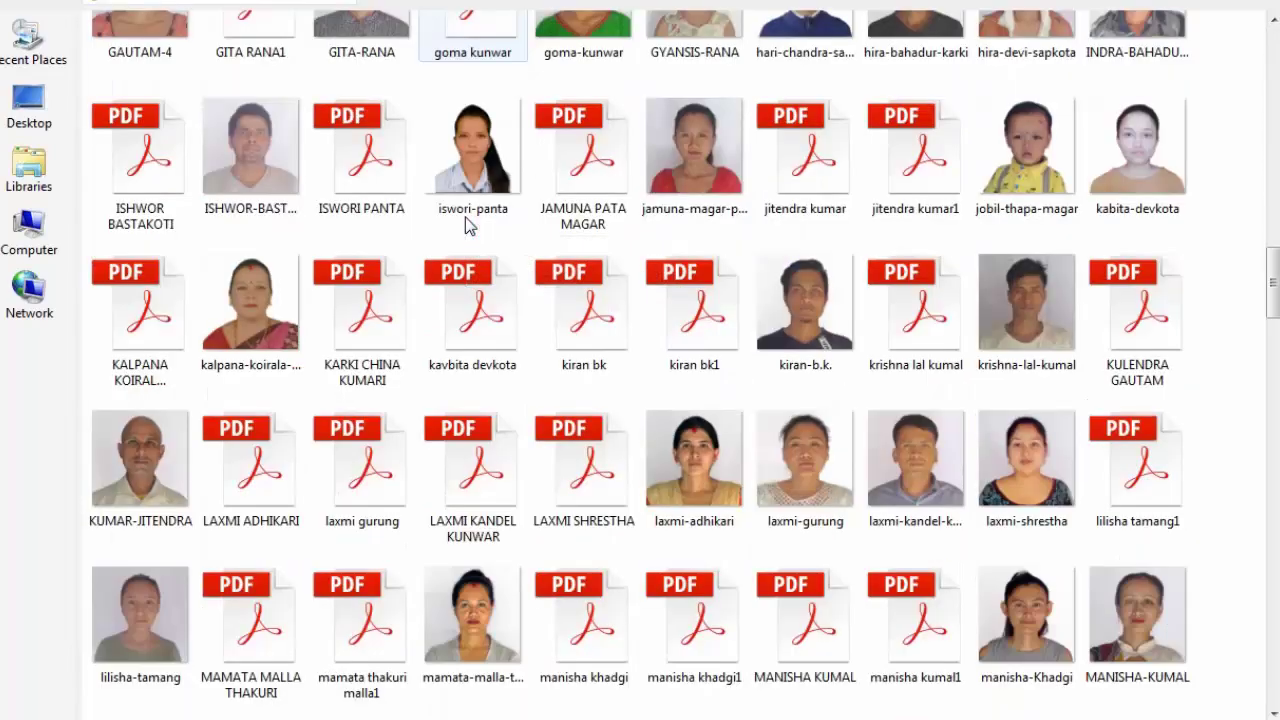
pyautogui.scroll(3, 465, 222)
pyautogui.scroll(10, 465, 222)
pyautogui.click(465, 225)
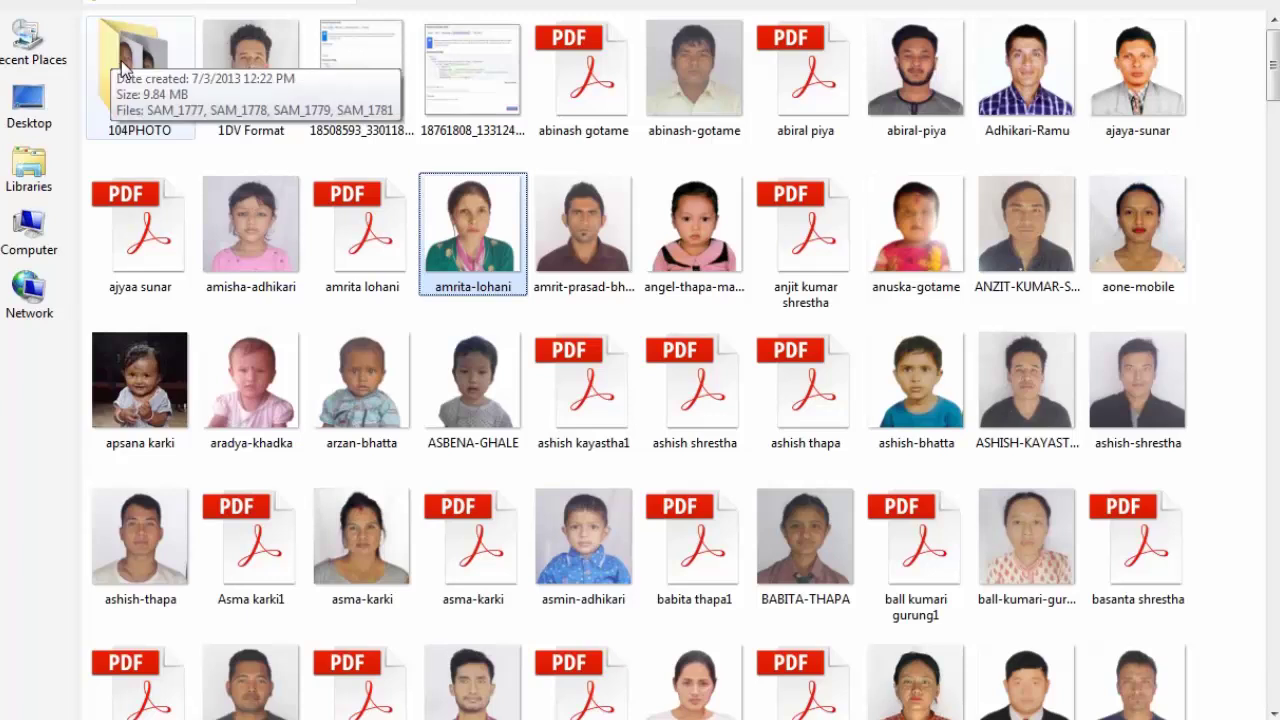
pyautogui.doubleClick(112, 58)
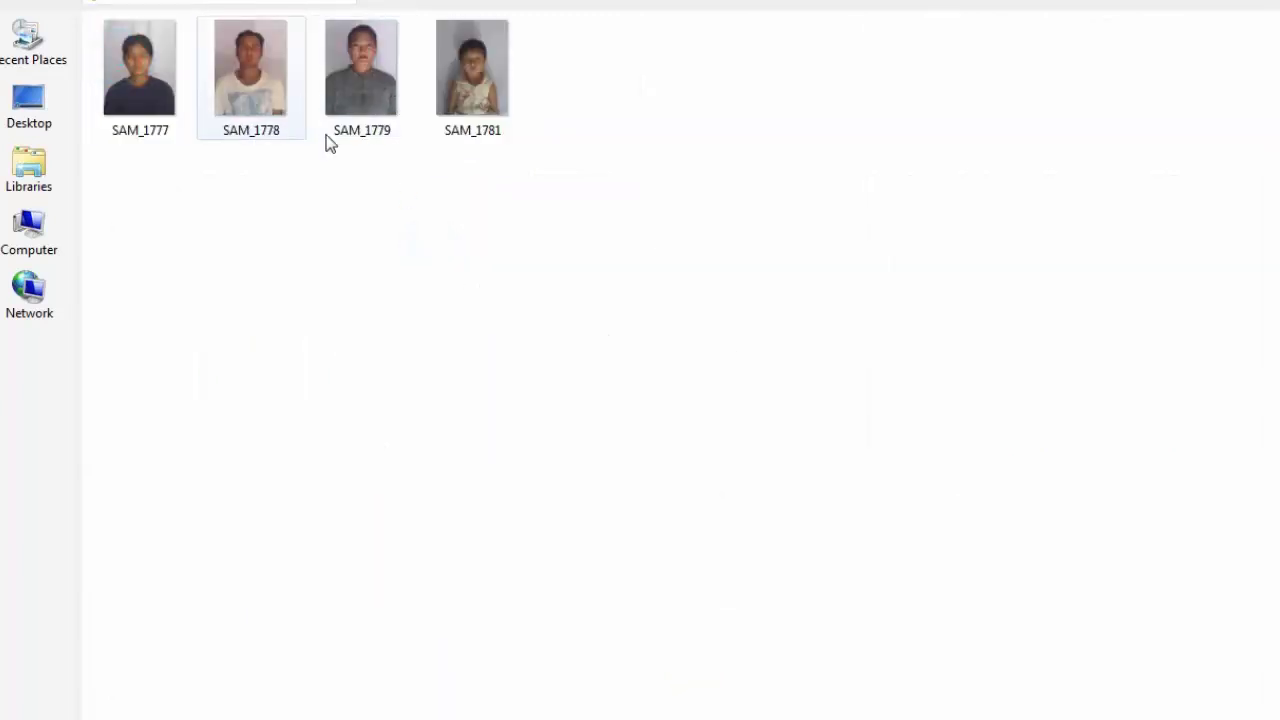
pyautogui.doubleClick(369, 54)
# Step: Move the photo window aside, then add guides at the template's head-top, eye and chin lines and its vertical centre
pyautogui.moveTo(343, 60); pyautogui.dragTo(314, 227)
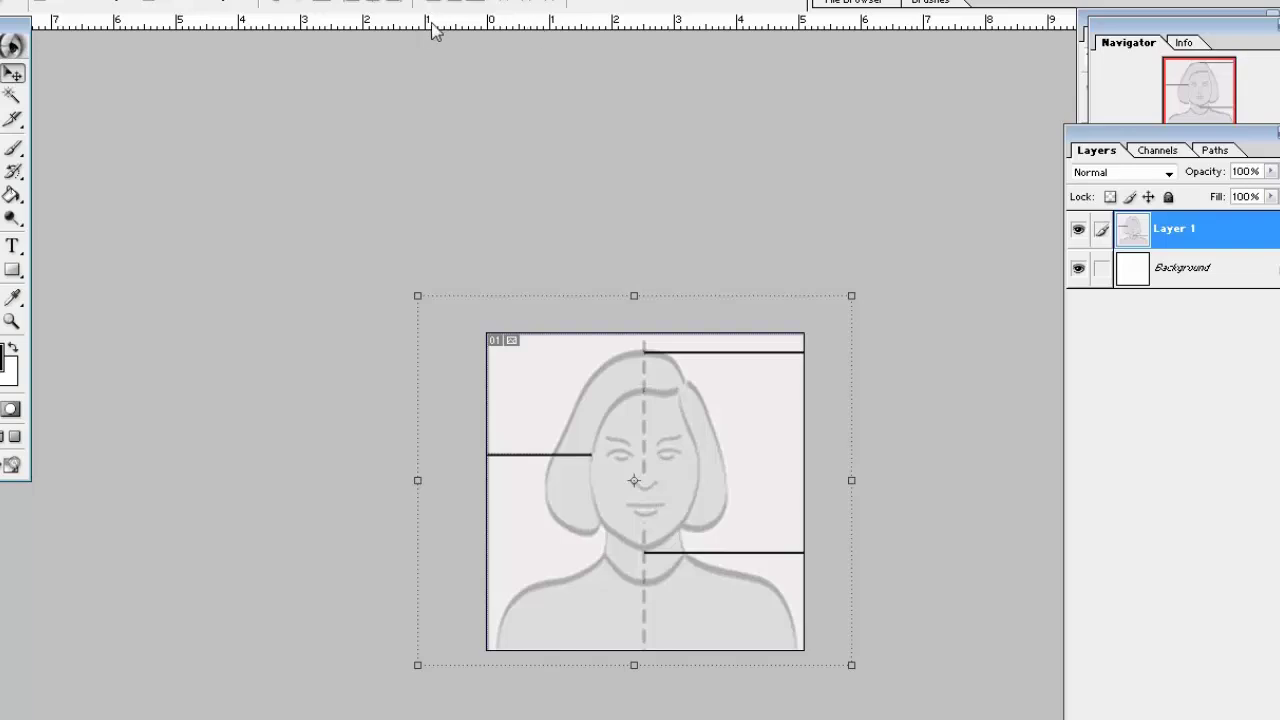
pyautogui.click(471, 86)
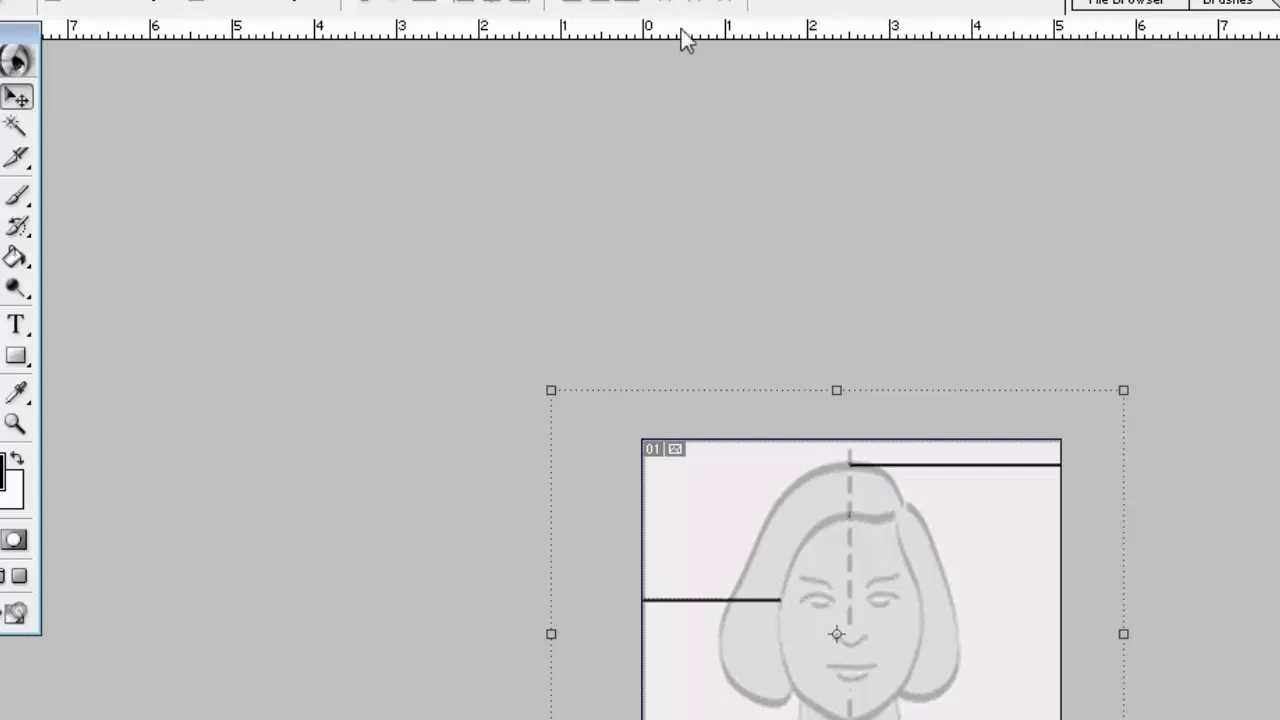
pyautogui.moveTo(681, 31); pyautogui.dragTo(707, 467)
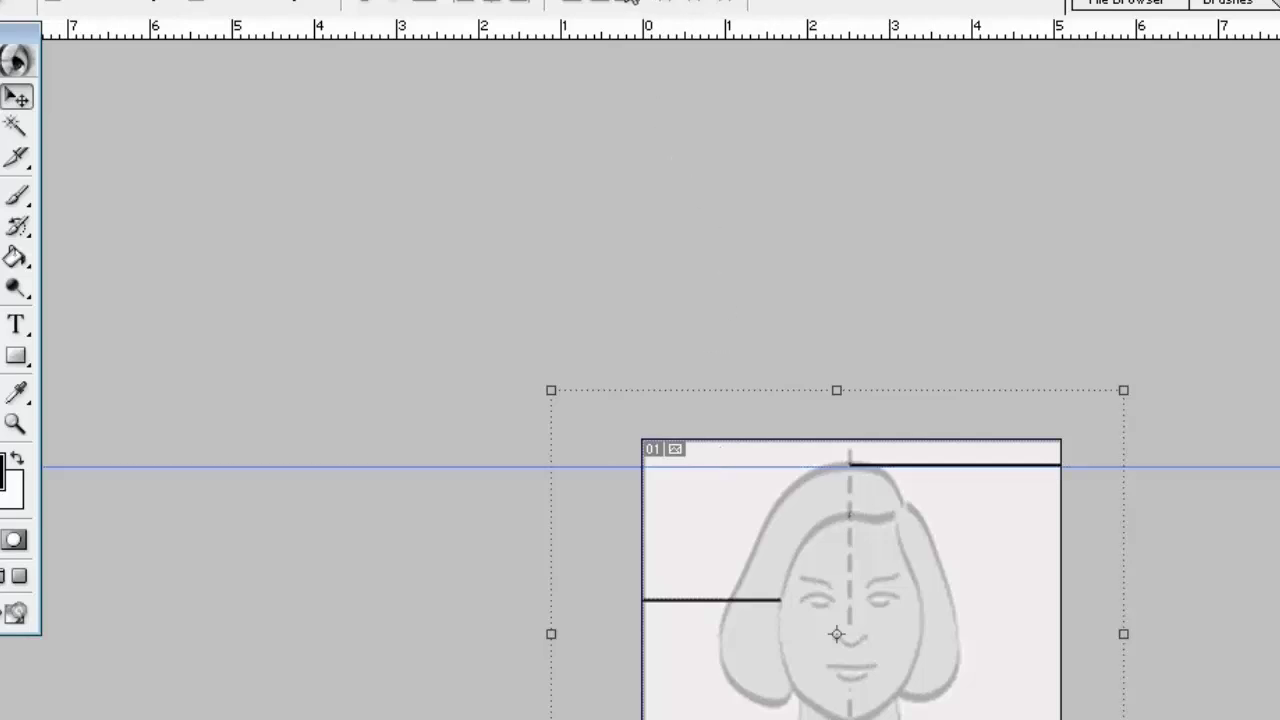
pyautogui.moveTo(625, 40); pyautogui.dragTo(703, 599)
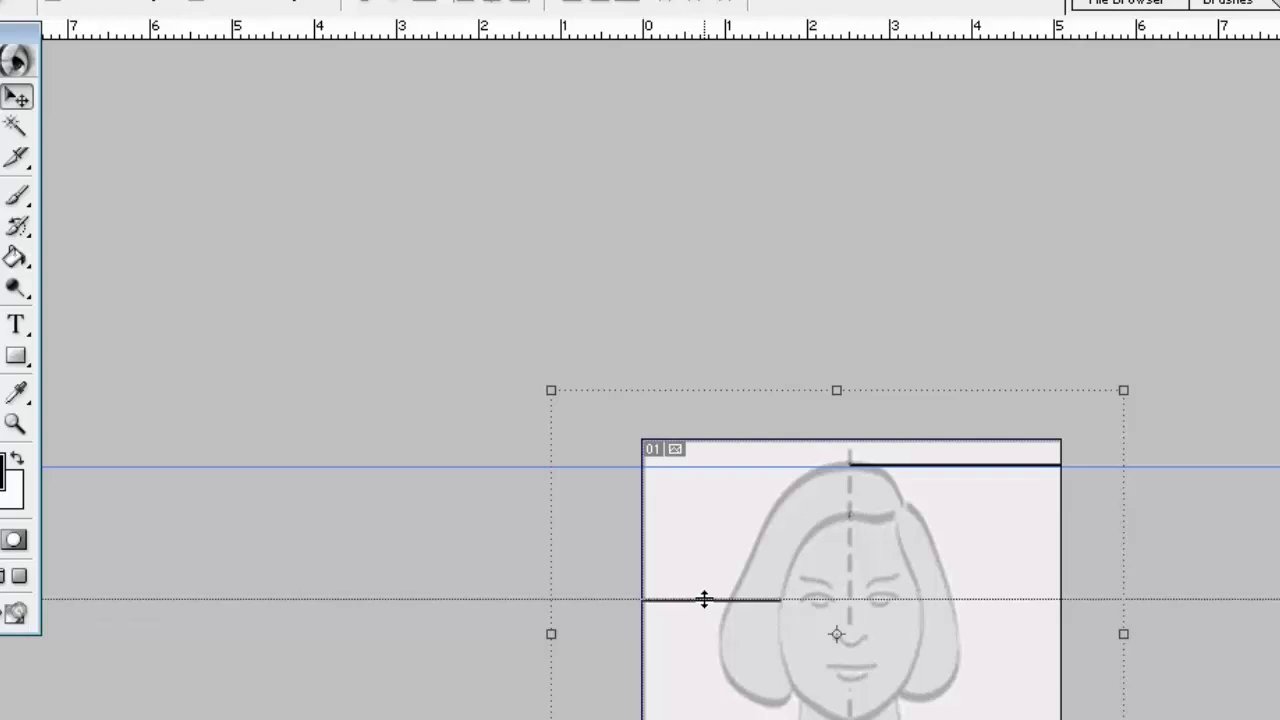
pyautogui.moveTo(703, 599); pyautogui.dragTo(703, 599)
pyautogui.moveTo(700, 30); pyautogui.dragTo(403, 521)
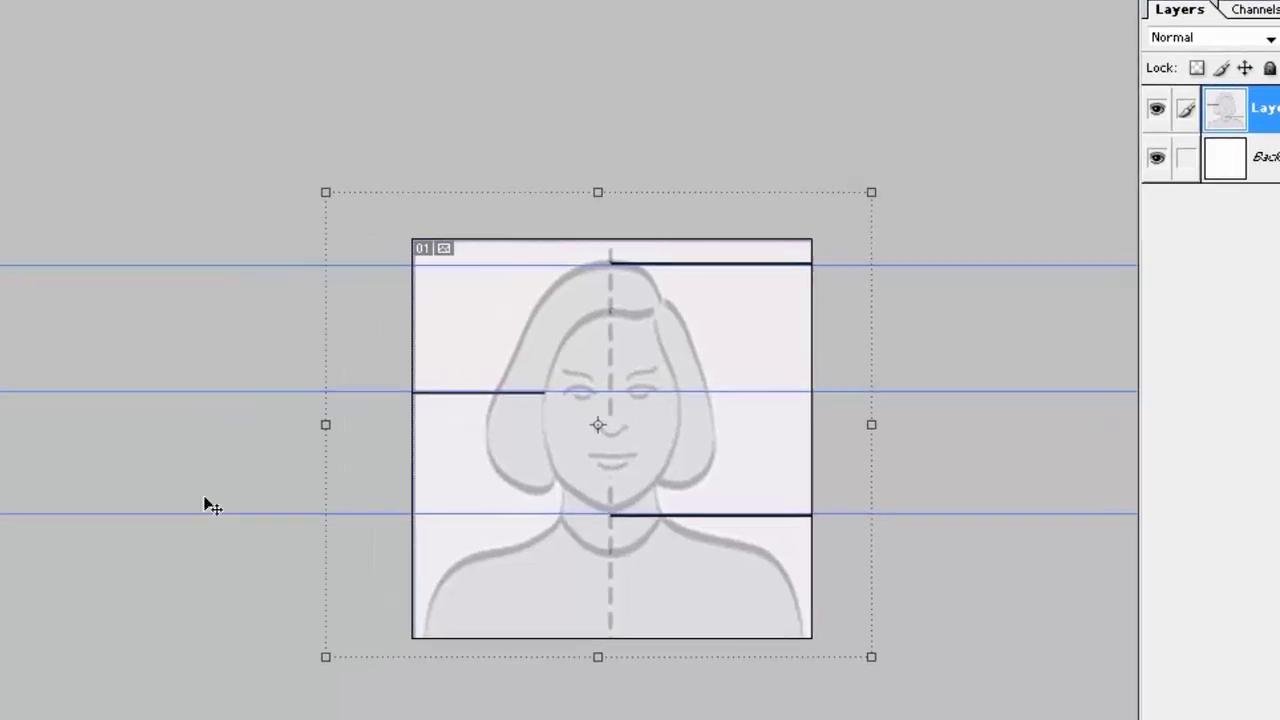
pyautogui.moveTo(25, 540); pyautogui.dragTo(858, 560)
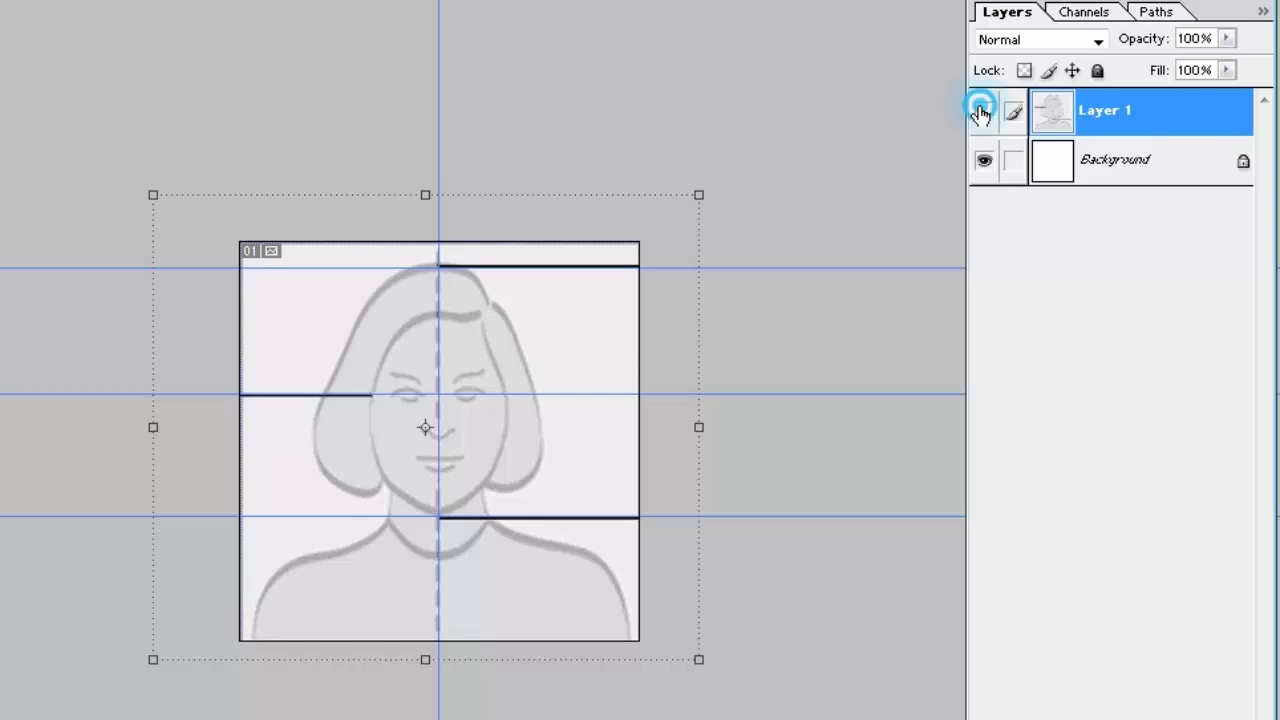
# Step: Hide Layer 1, select Background, and drag the SAM_1779 portrait into Untitled-1 as Layer 2
pyautogui.click(984, 111)
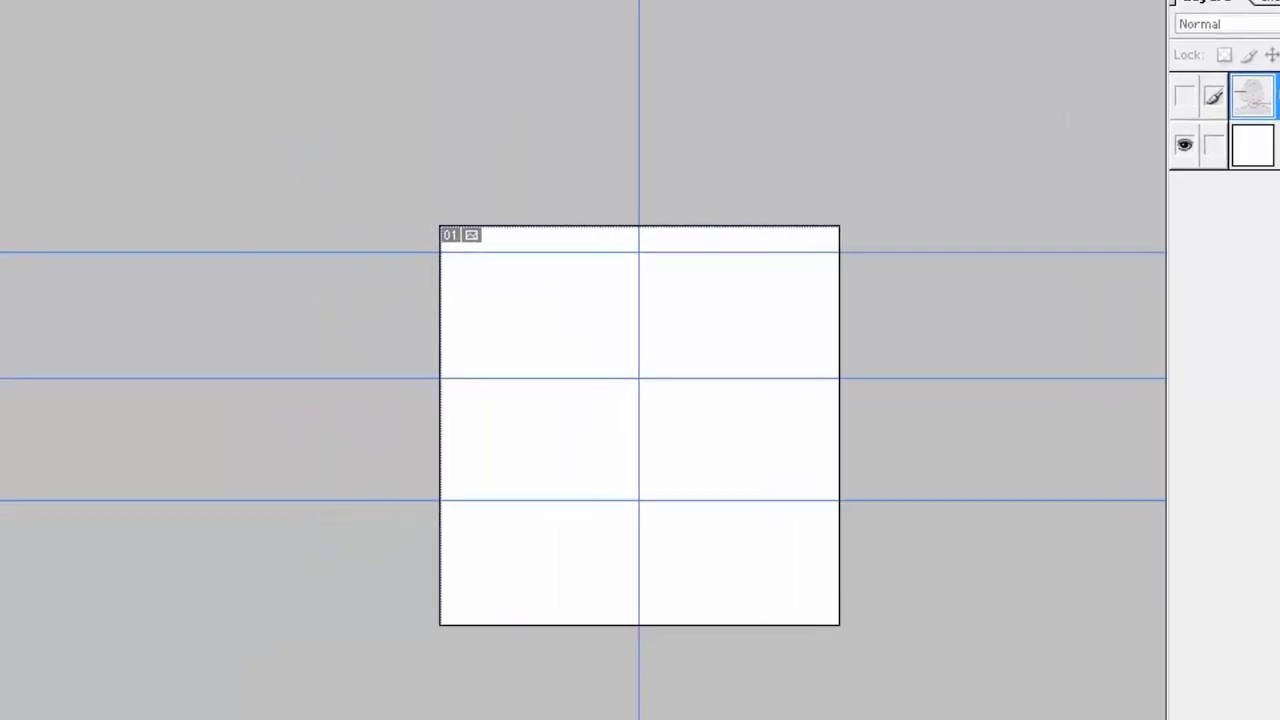
pyautogui.click(617, 380)
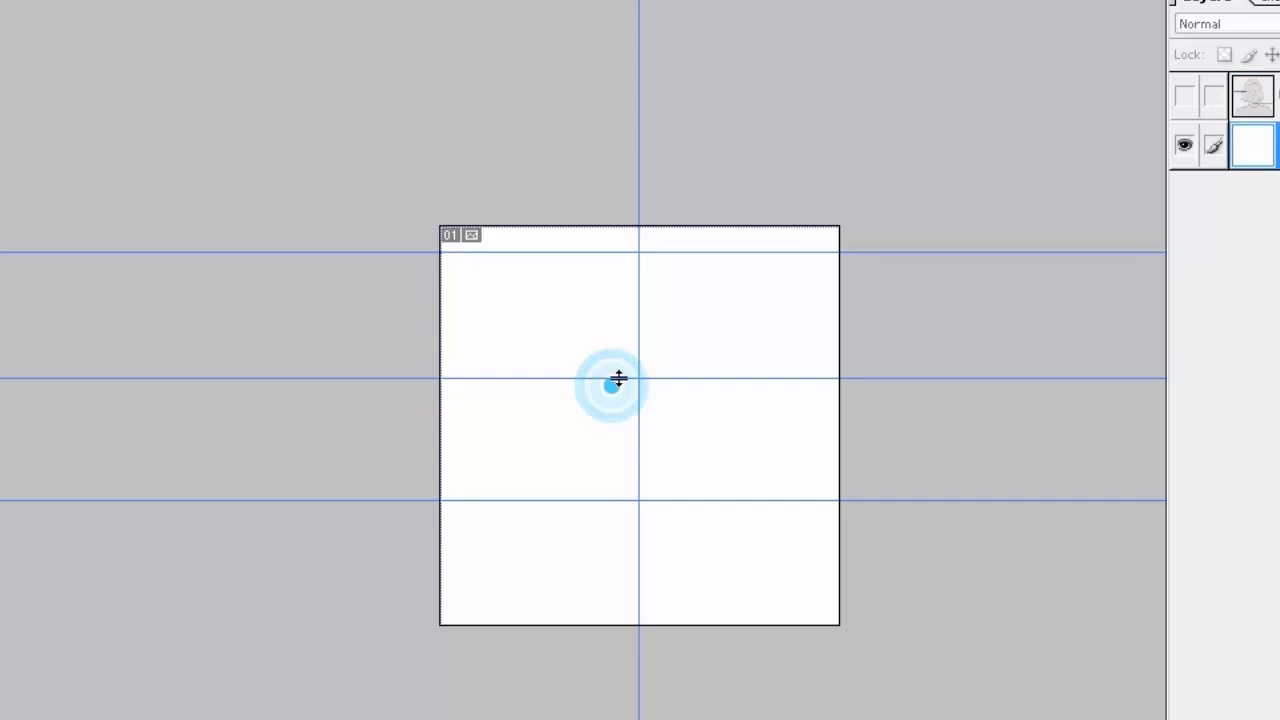
pyautogui.press('f')
pyautogui.press('f')
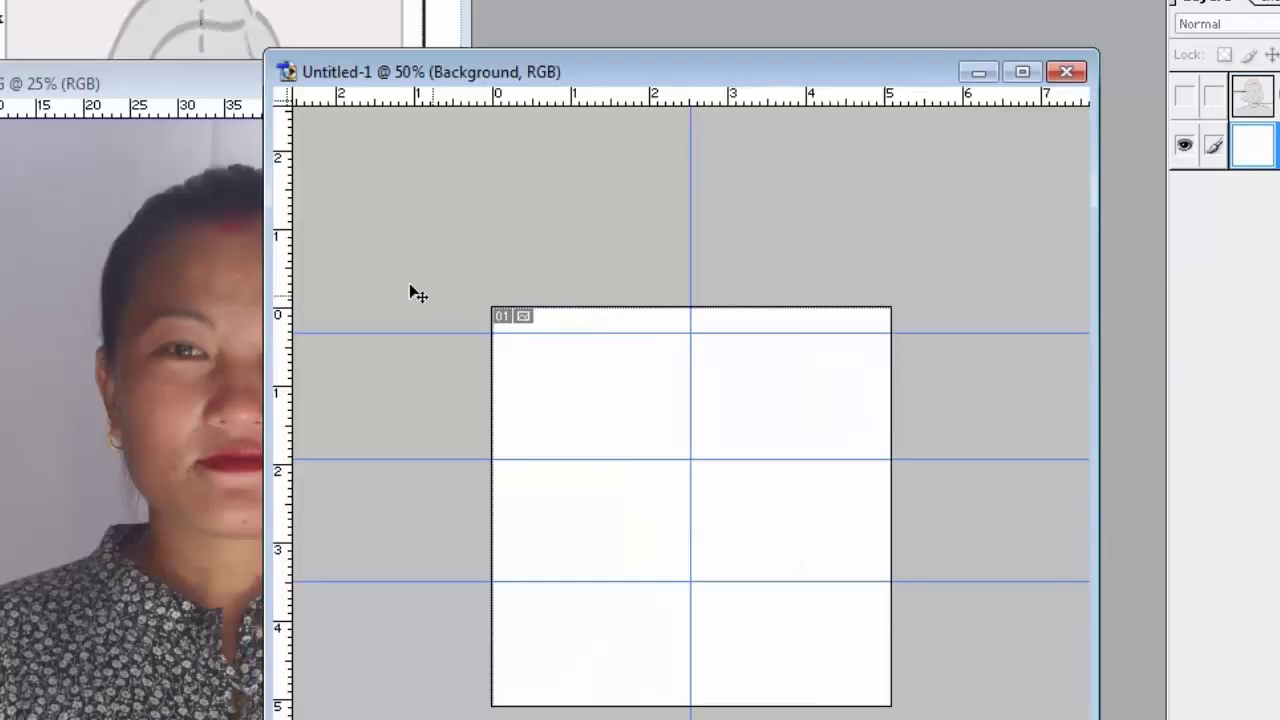
pyautogui.click(152, 310)
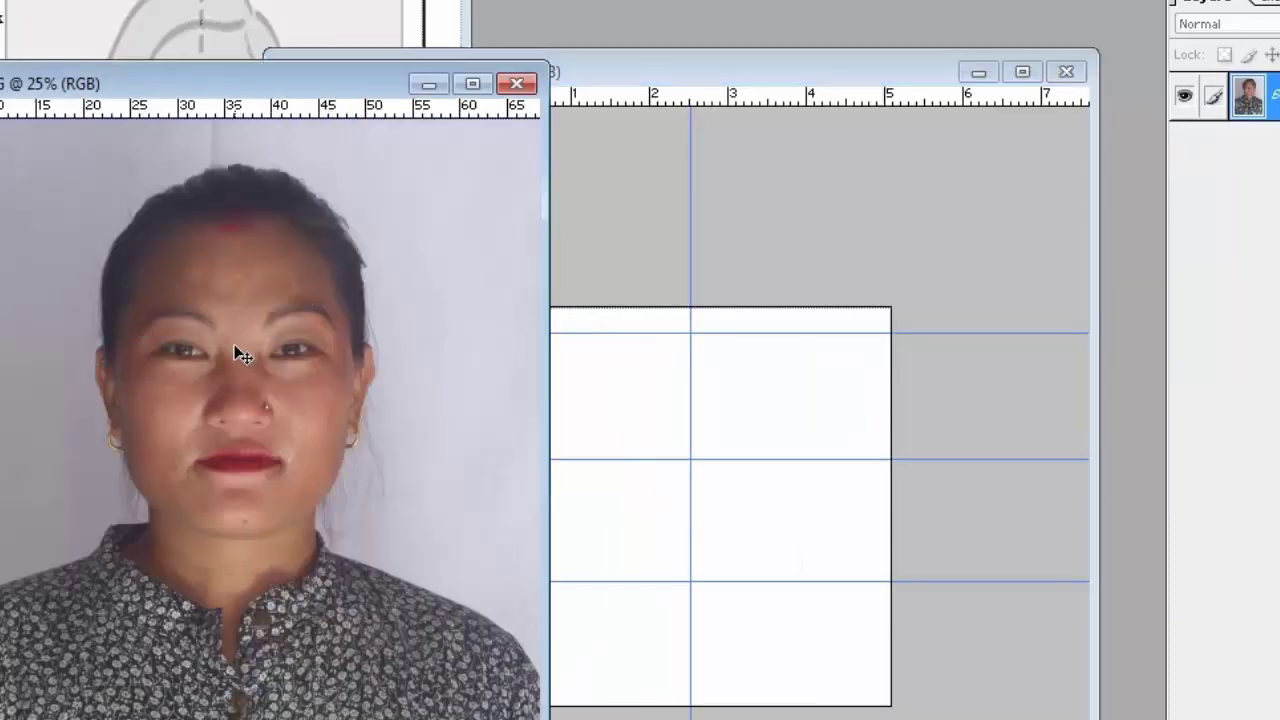
pyautogui.moveTo(232, 326); pyautogui.dragTo(686, 432)
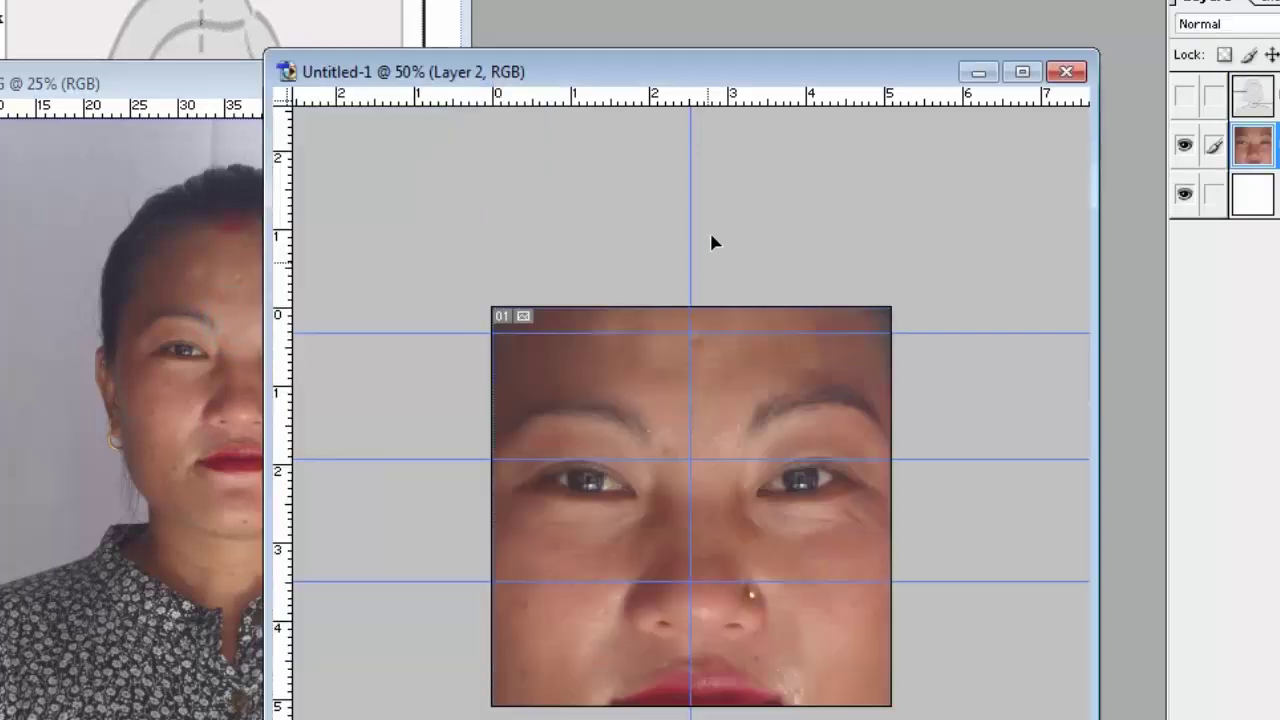
# Step: Shift the portrait layer down and left and zoom out to see the whole layer
pyautogui.press('f')
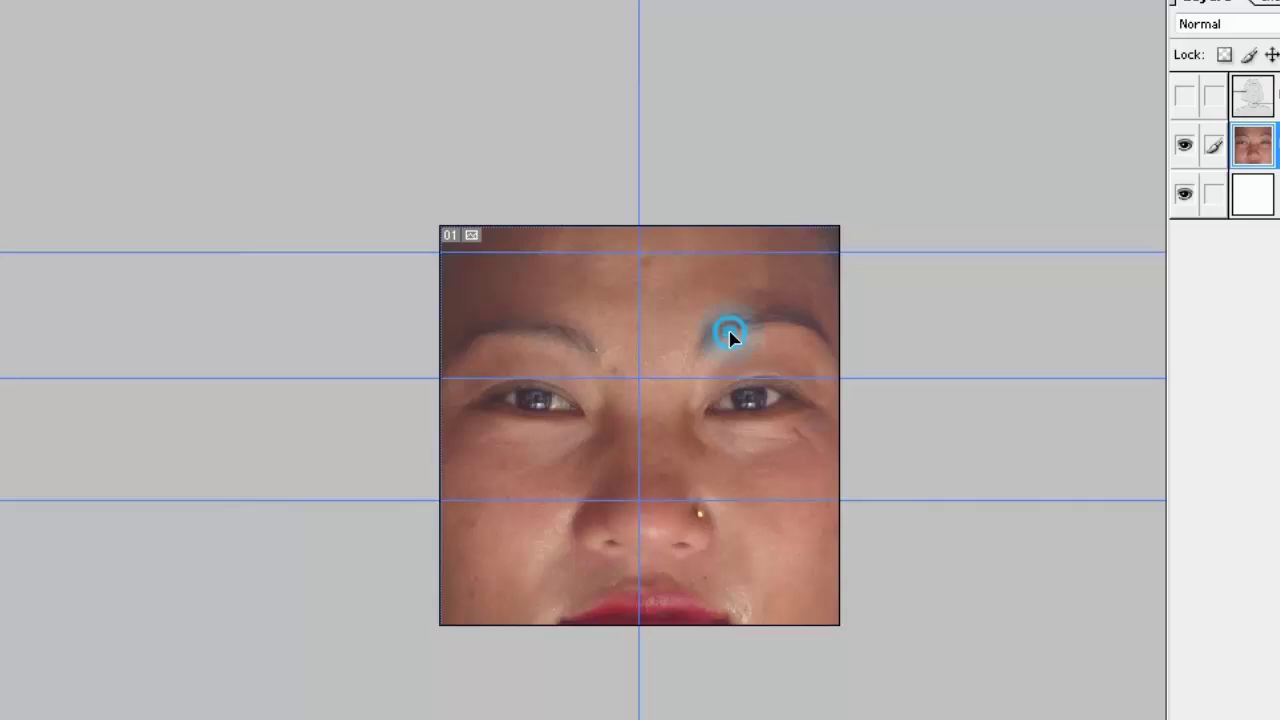
pyautogui.moveTo(731, 334); pyautogui.dragTo(680, 449)
pyautogui.keyDown('alt'); pyautogui.click(774, 163); pyautogui.keyUp('alt')
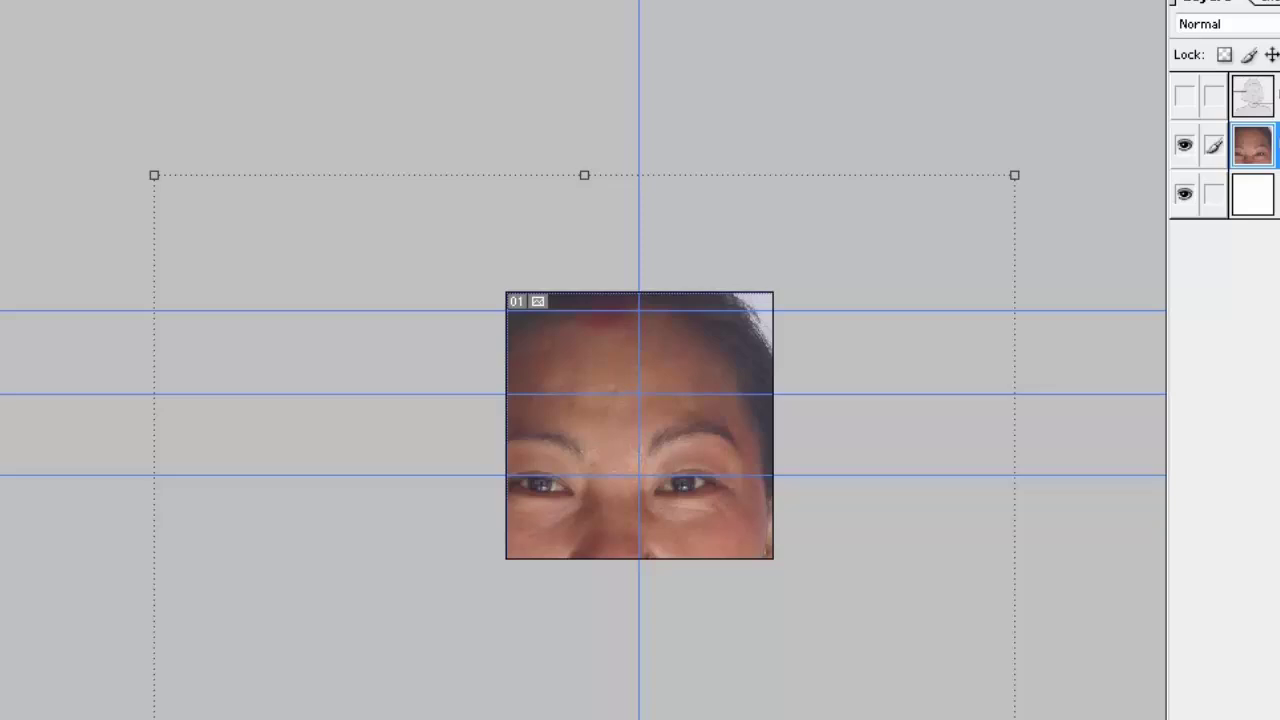
pyautogui.press('Return')
pyautogui.keyDown('alt'); pyautogui.click(708, 398); pyautogui.keyUp('alt')
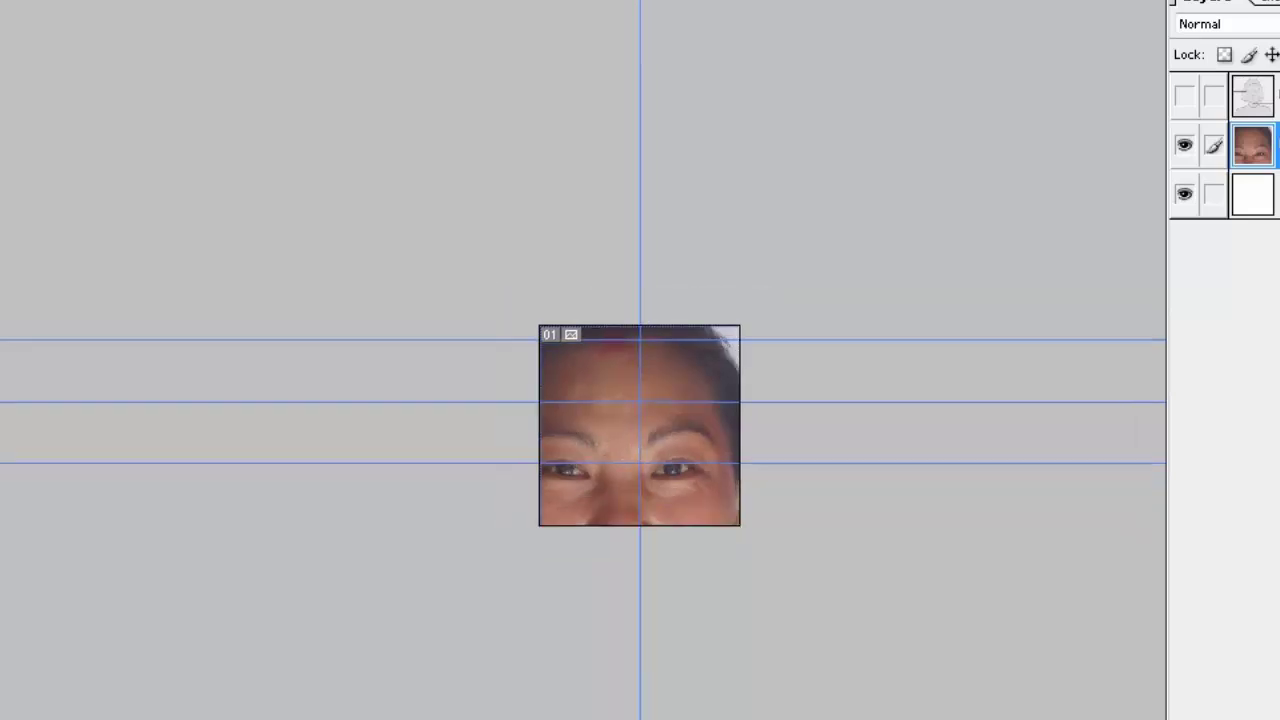
# Step: Scale the portrait down with Free Transform and nudge it up and left toward the guides
pyautogui.hotkey('ctrl', 't')
pyautogui.moveTo(280, 230); pyautogui.dragTo(450, 420)
pyautogui.moveTo(709, 509); pyautogui.dragTo(757, 337)
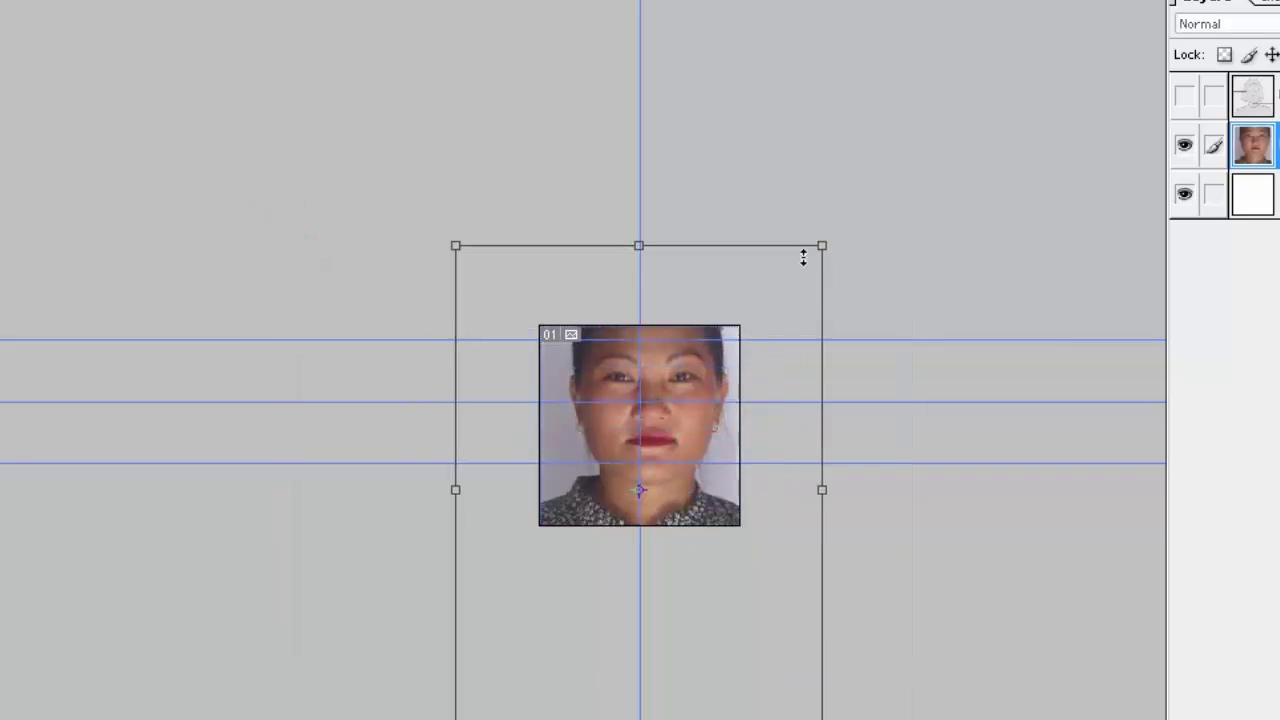
pyautogui.moveTo(822, 246); pyautogui.dragTo(749, 329)
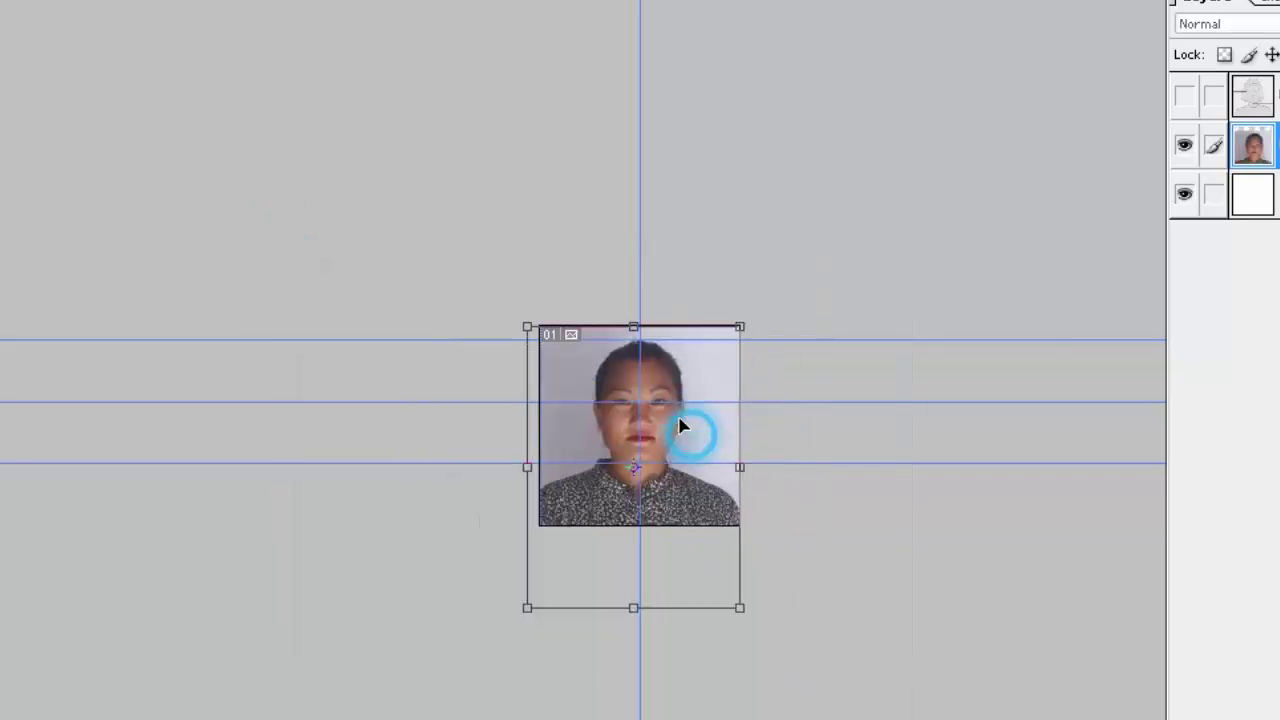
pyautogui.click(688, 374)
pyautogui.click(688, 374)
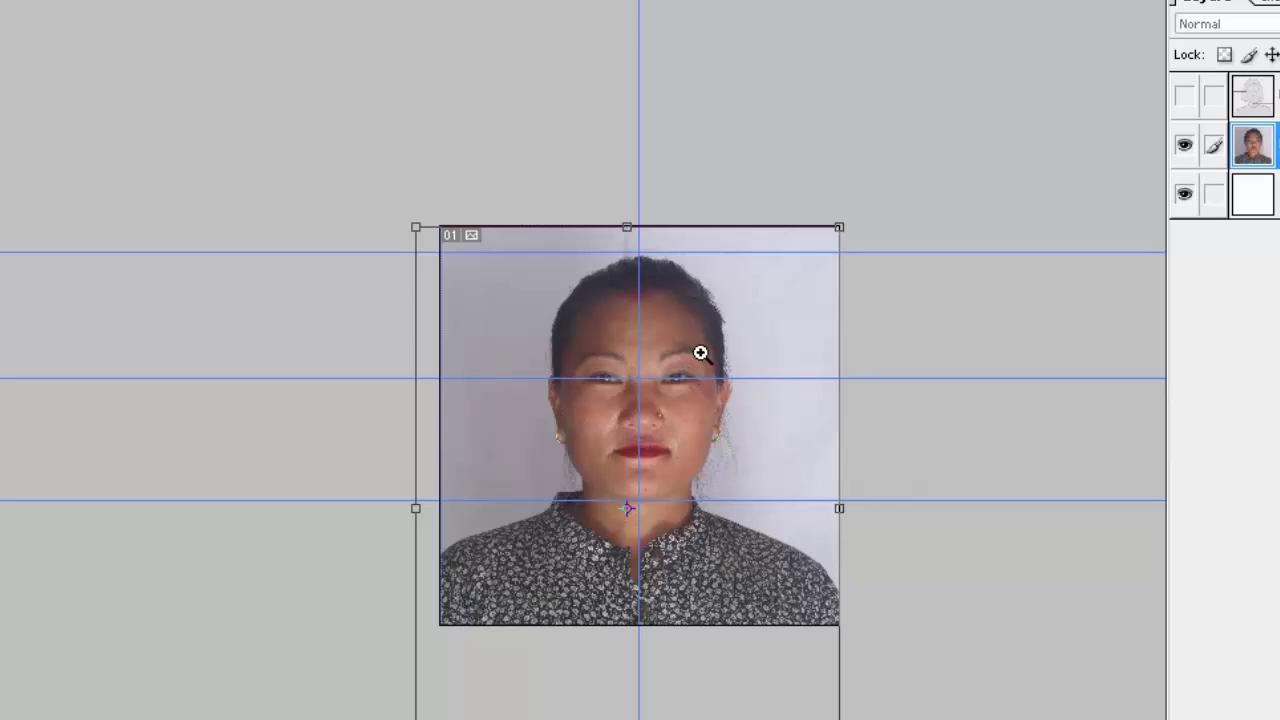
pyautogui.click(700, 352)
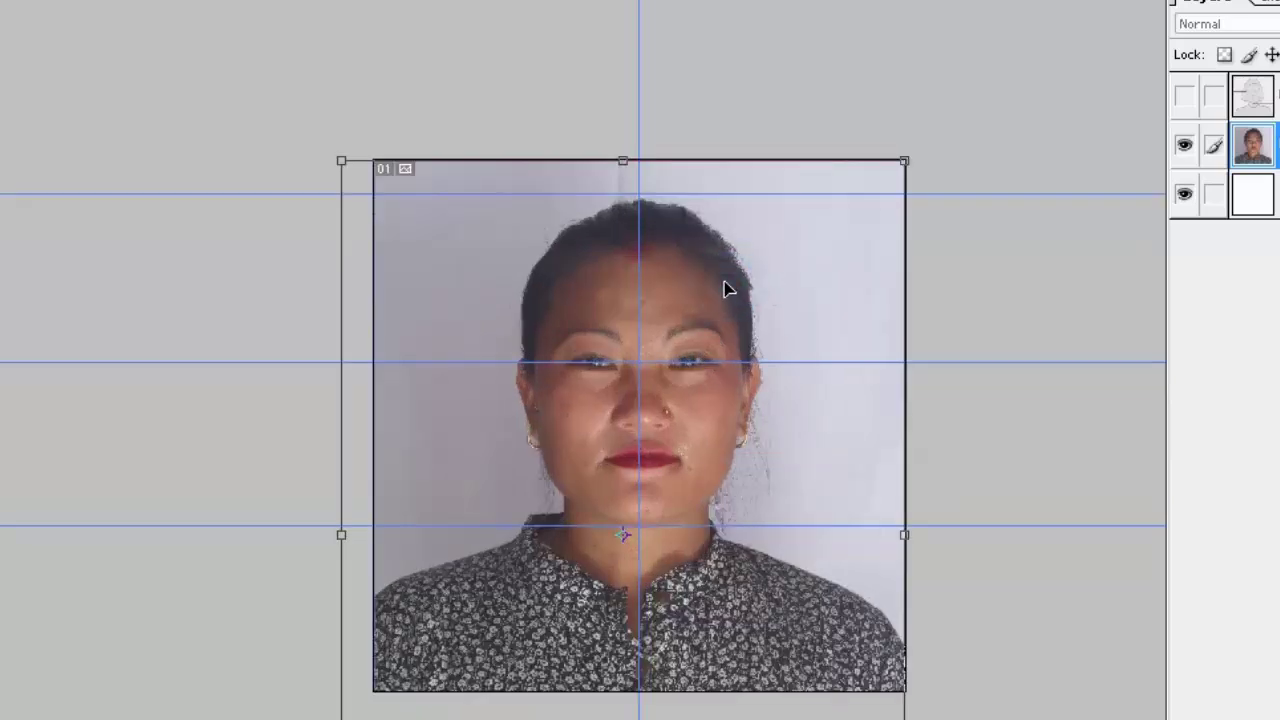
pyautogui.press('Up')
pyautogui.press('Up')
pyautogui.press('Up')
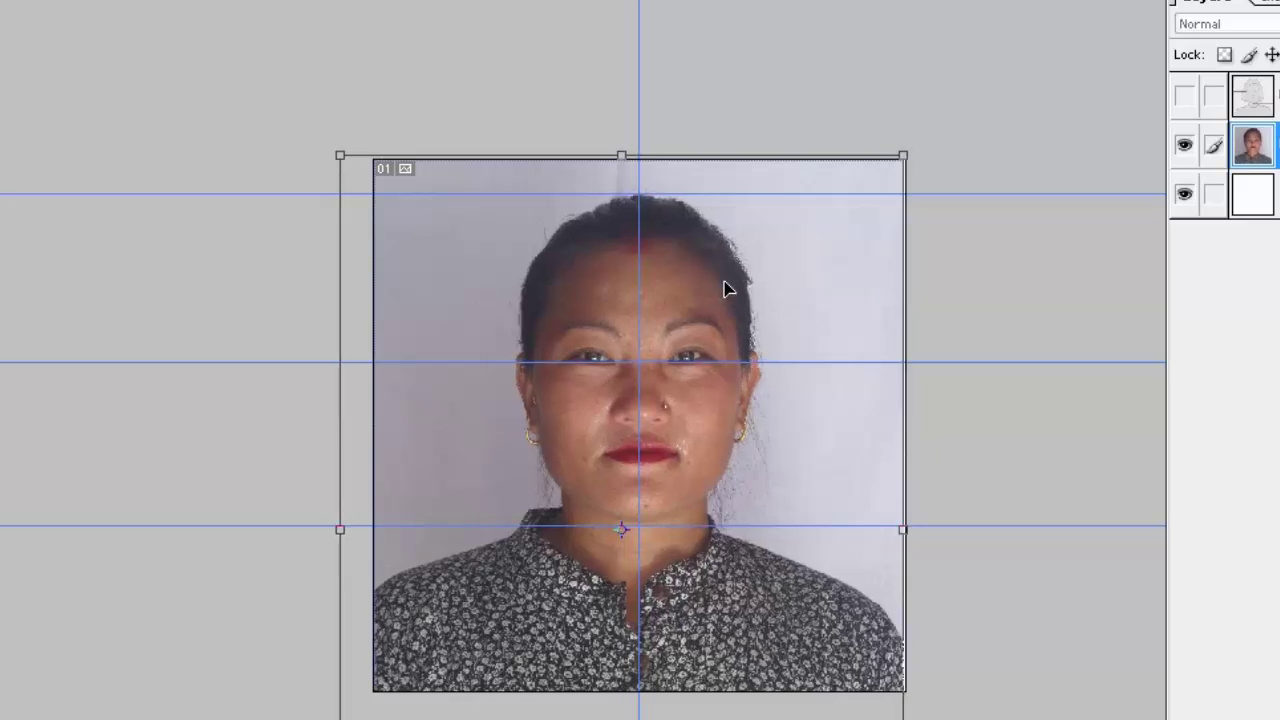
pyautogui.press('Left')
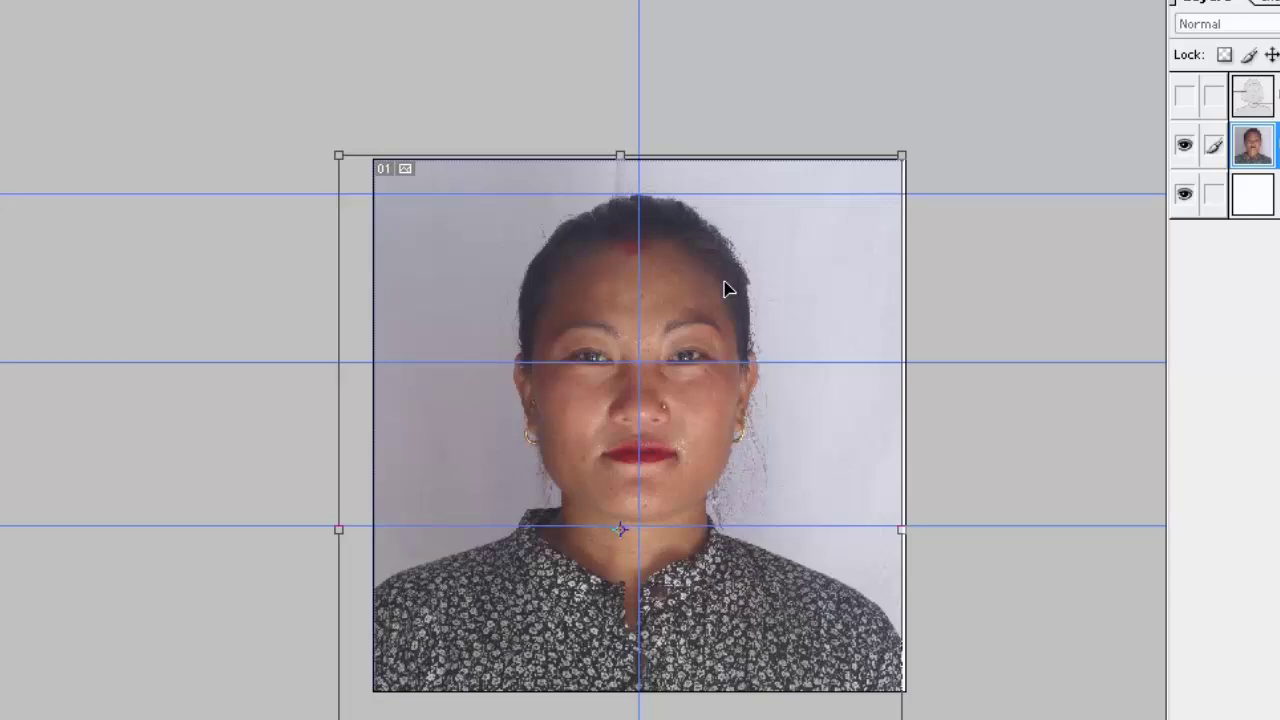
pyautogui.hotkey('ctrl', '+')
pyautogui.hotkey('ctrl', '+')
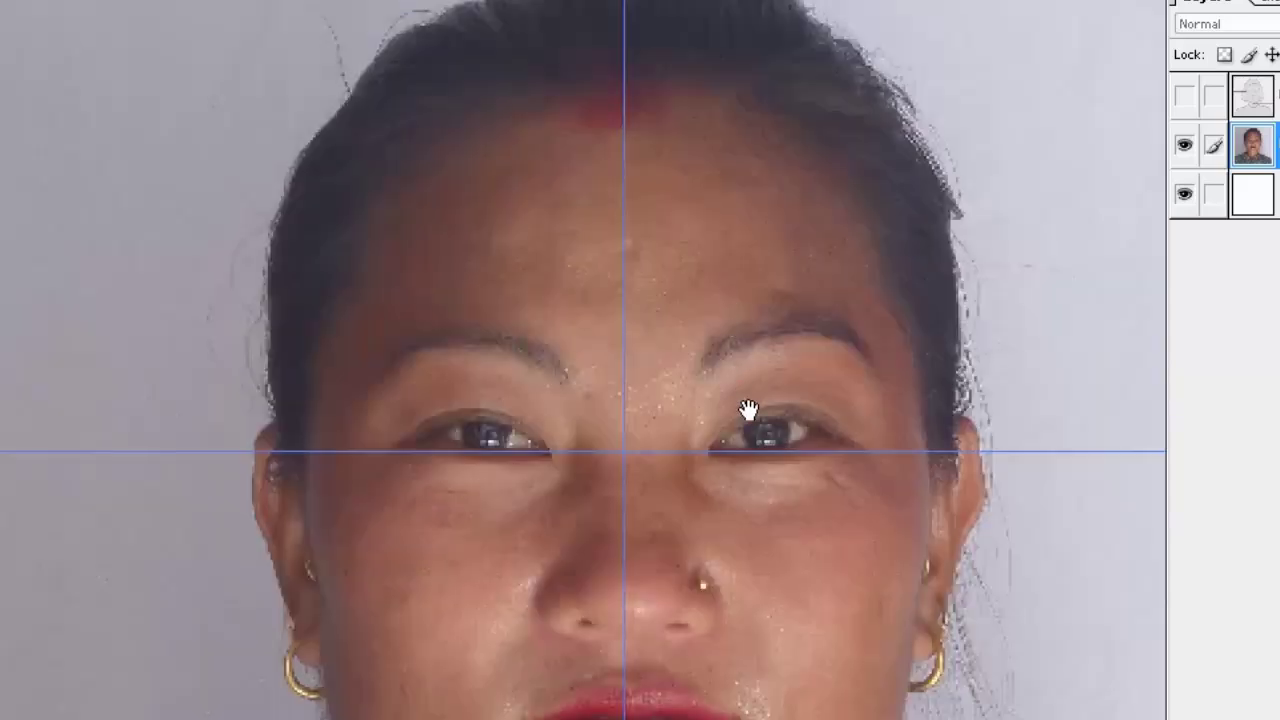
# Step: Nudge the portrait with arrow keys and enlarge it slightly so the face sits on the guides
pyautogui.hotkey('ctrl', '-')
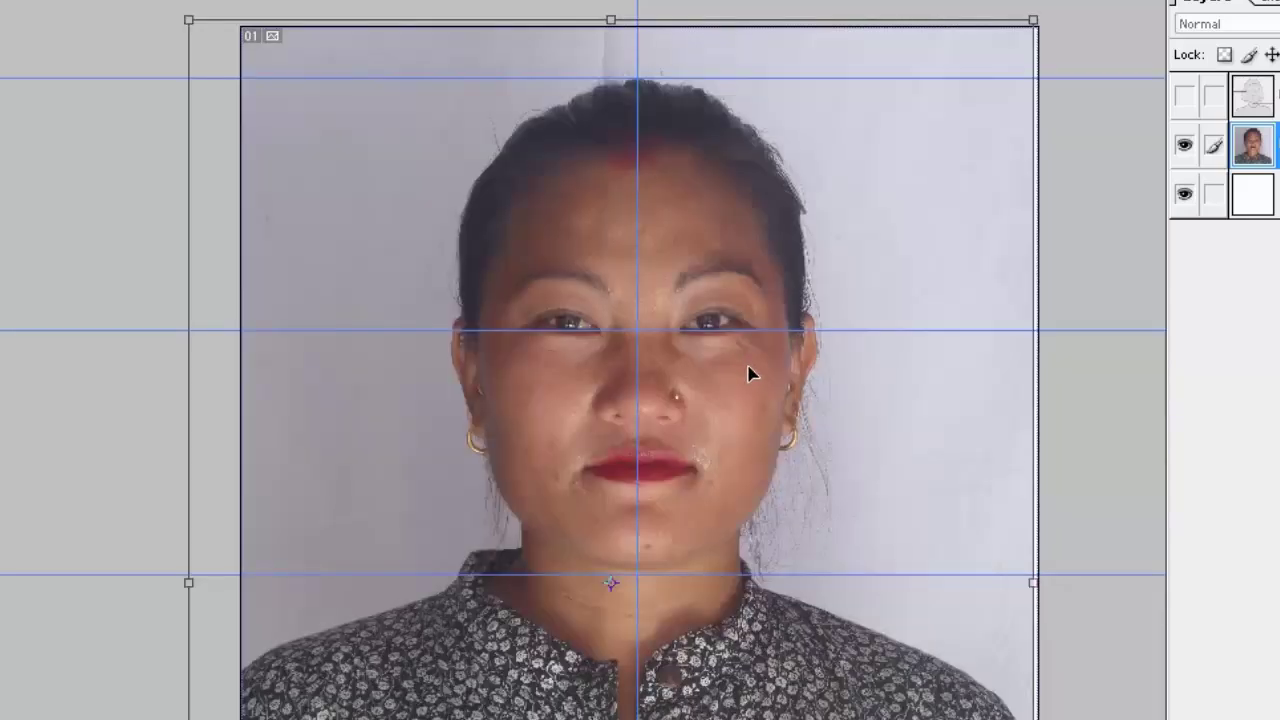
pyautogui.press('Left')
pyautogui.press('Left')
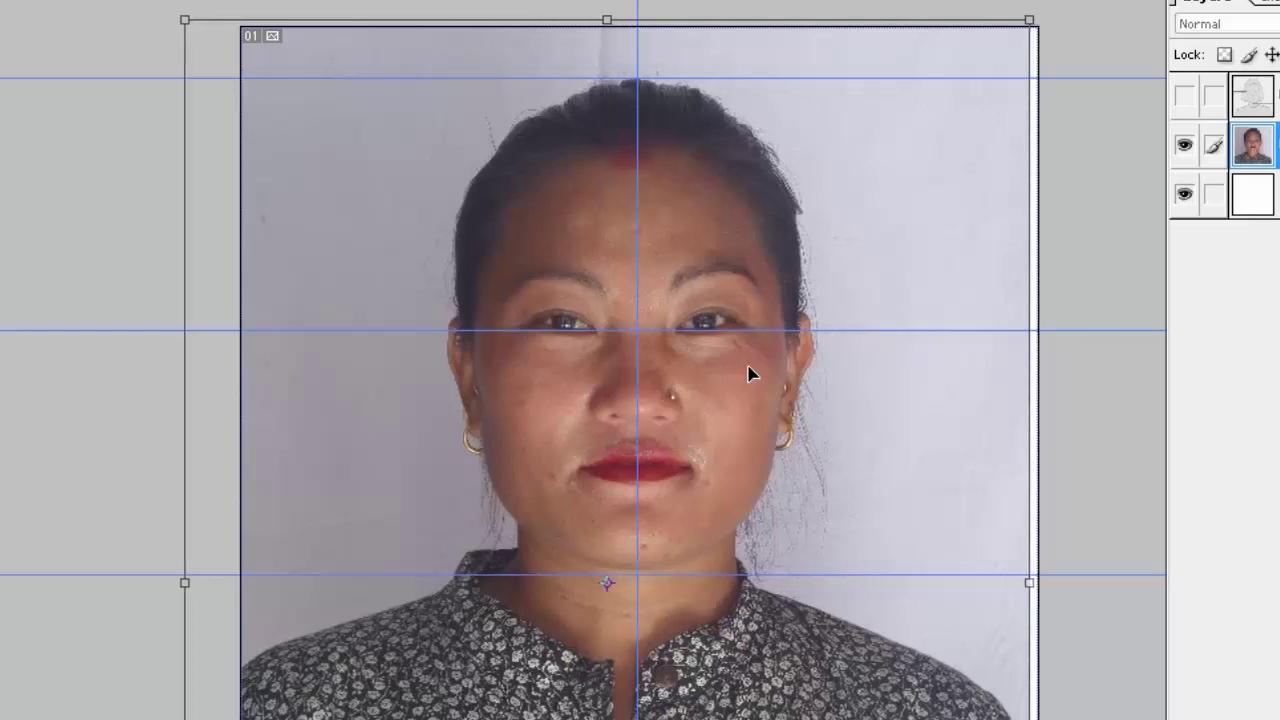
pyautogui.press('Down')
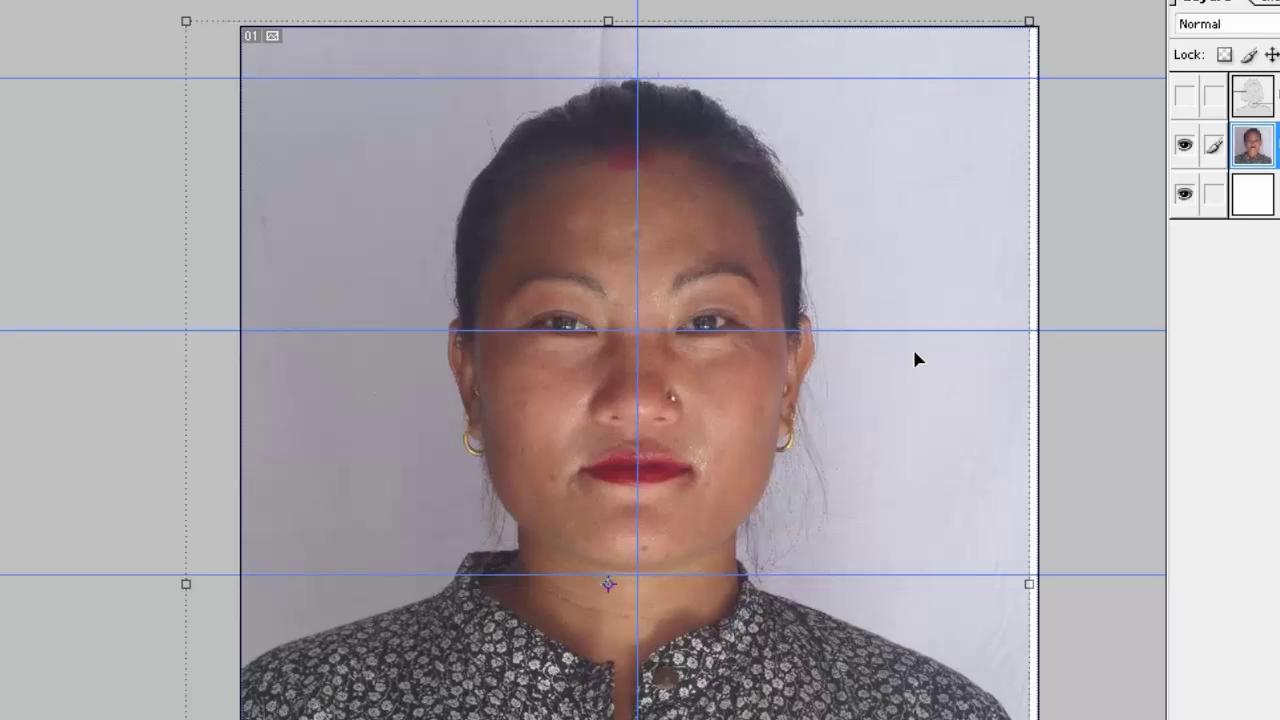
pyautogui.press('Right')
pyautogui.press('Right')
pyautogui.press('Right')
pyautogui.press('Right')
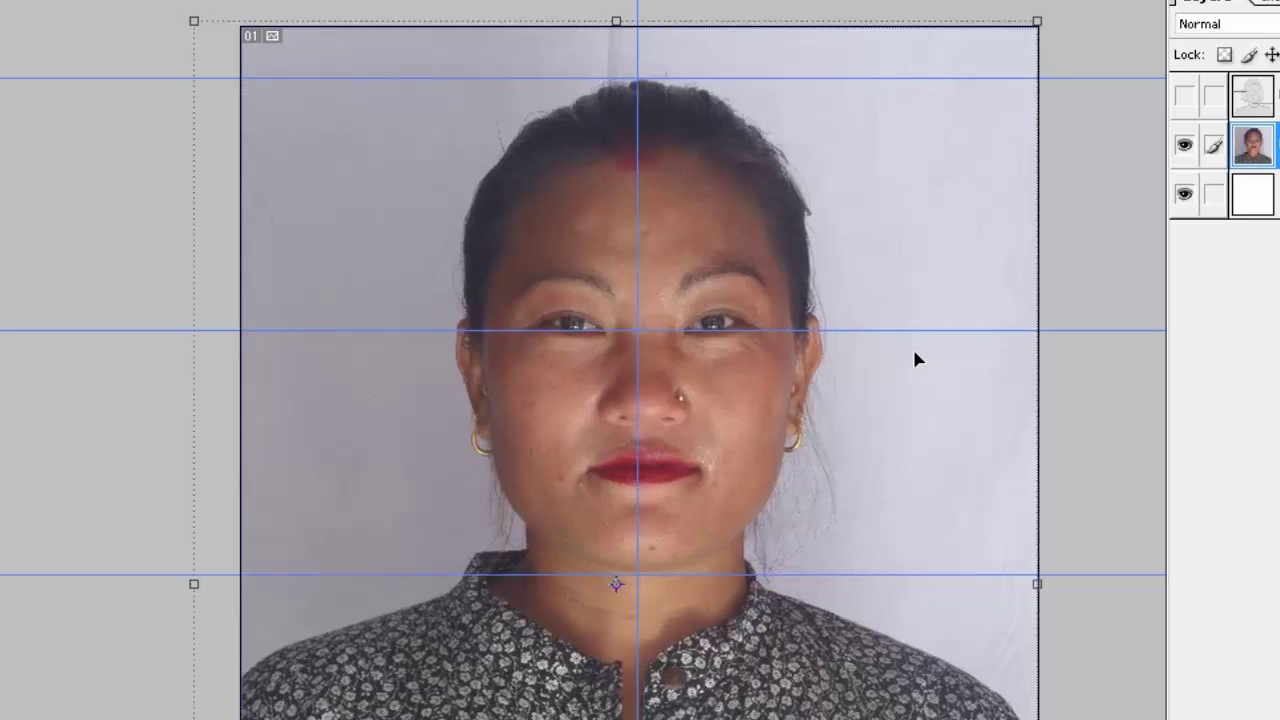
pyautogui.press('Left')
pyautogui.press('Left')
pyautogui.press('Left')
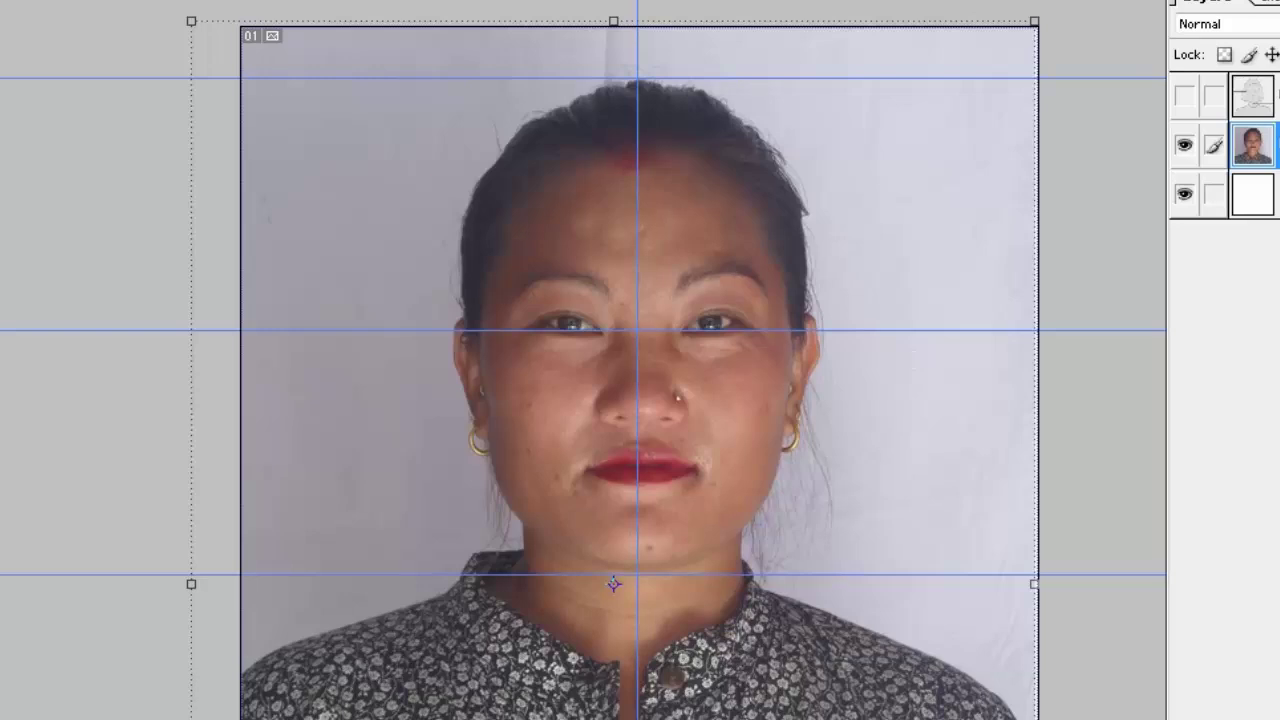
pyautogui.moveTo(1050, 23); pyautogui.dragTo(1056, 25)
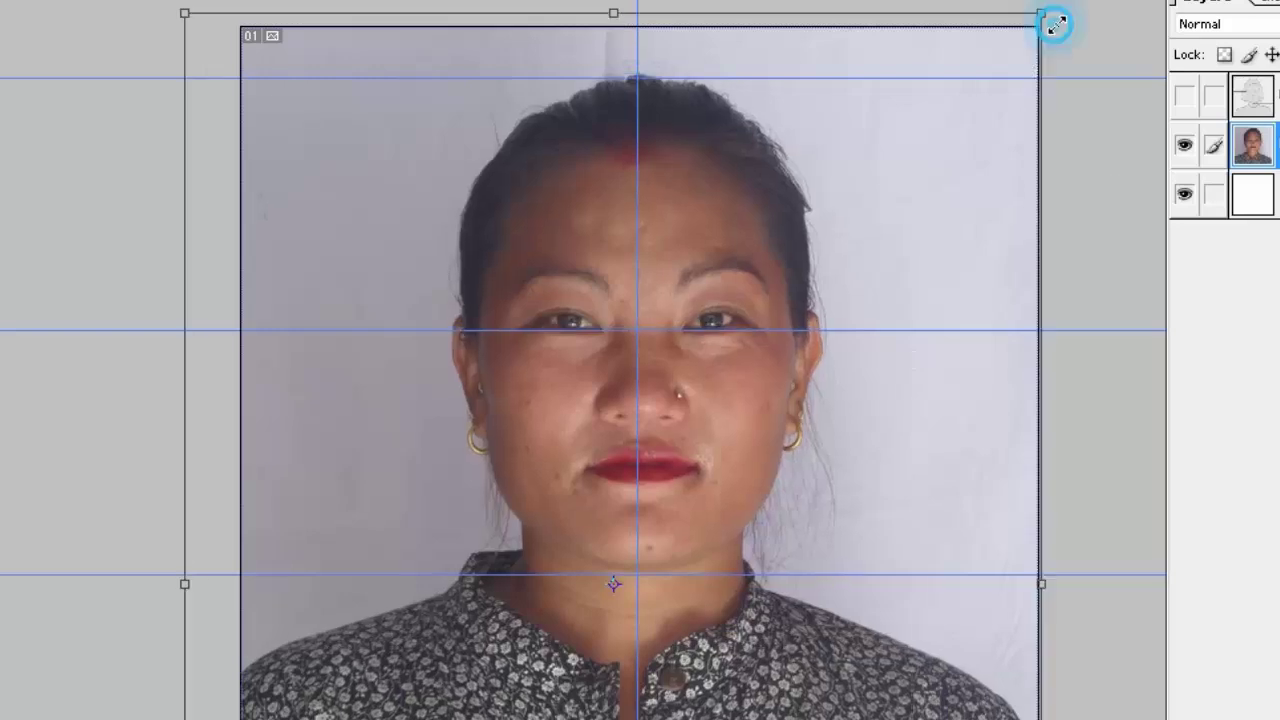
pyautogui.press('Right')
pyautogui.press('Right')
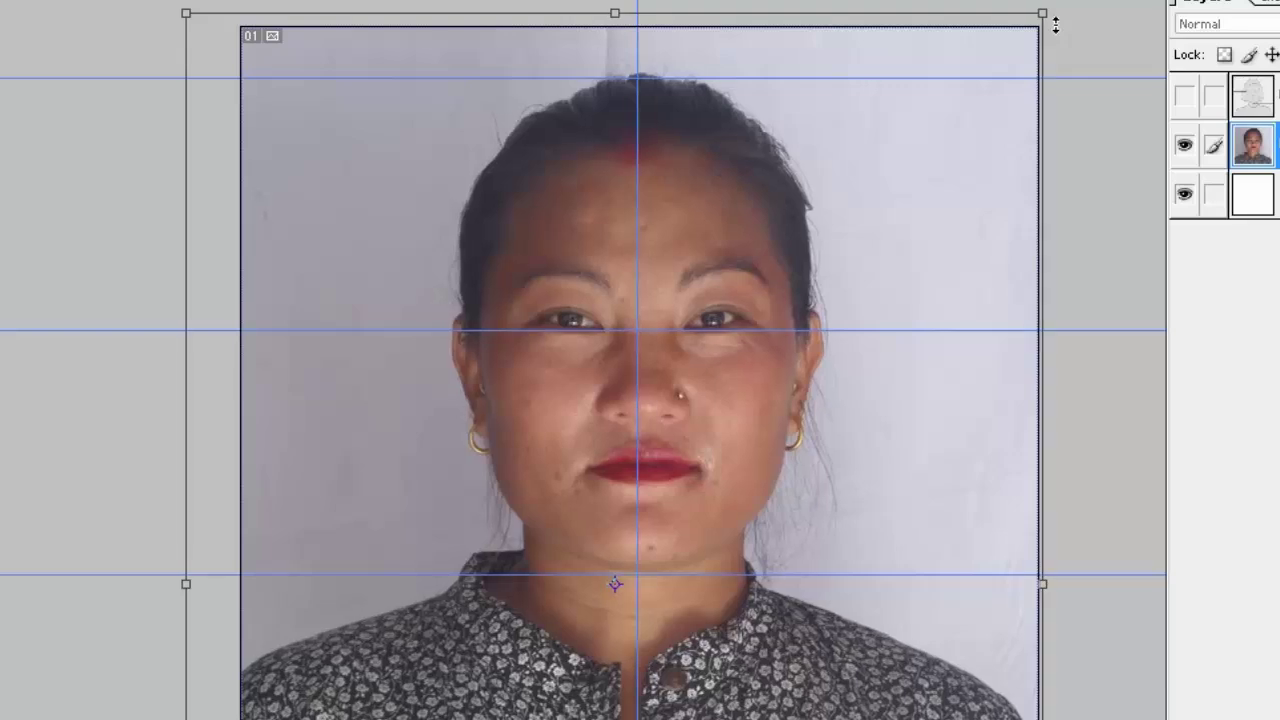
pyautogui.press('Left')
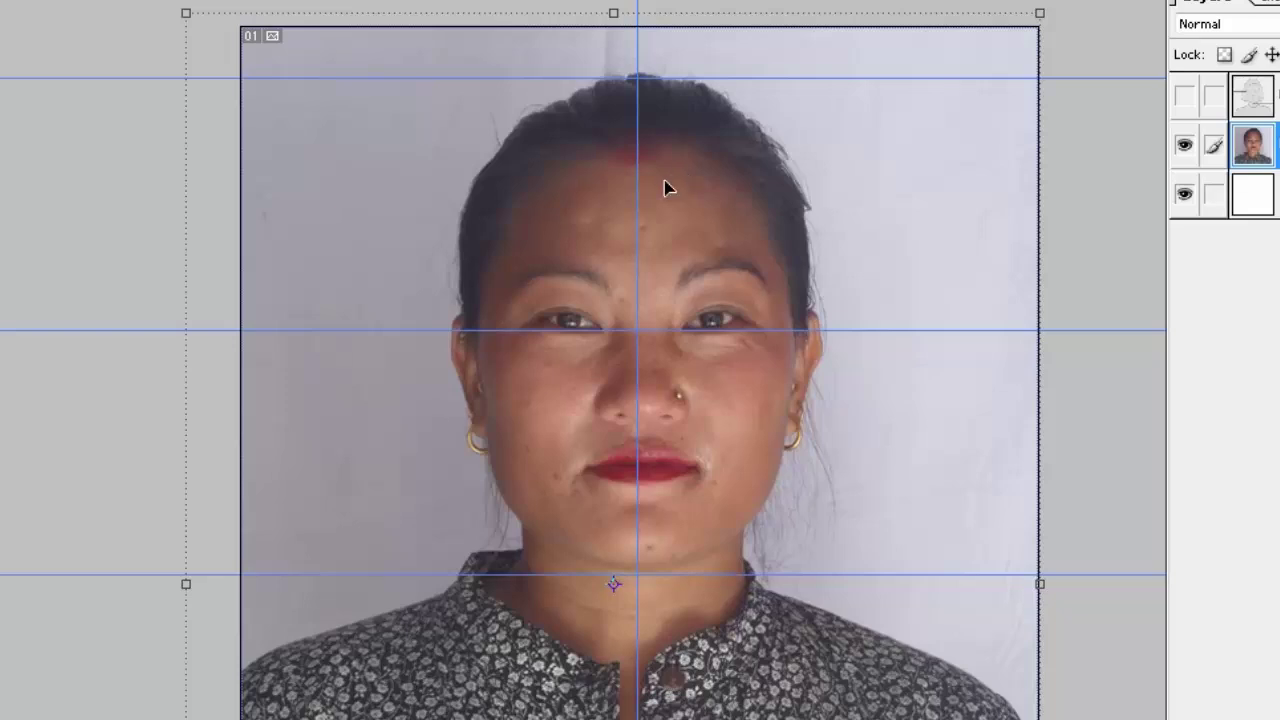
# Step: Commit the transform and bring up the Curves adjustment
pyautogui.click(722, 209)
pyautogui.press('Return')
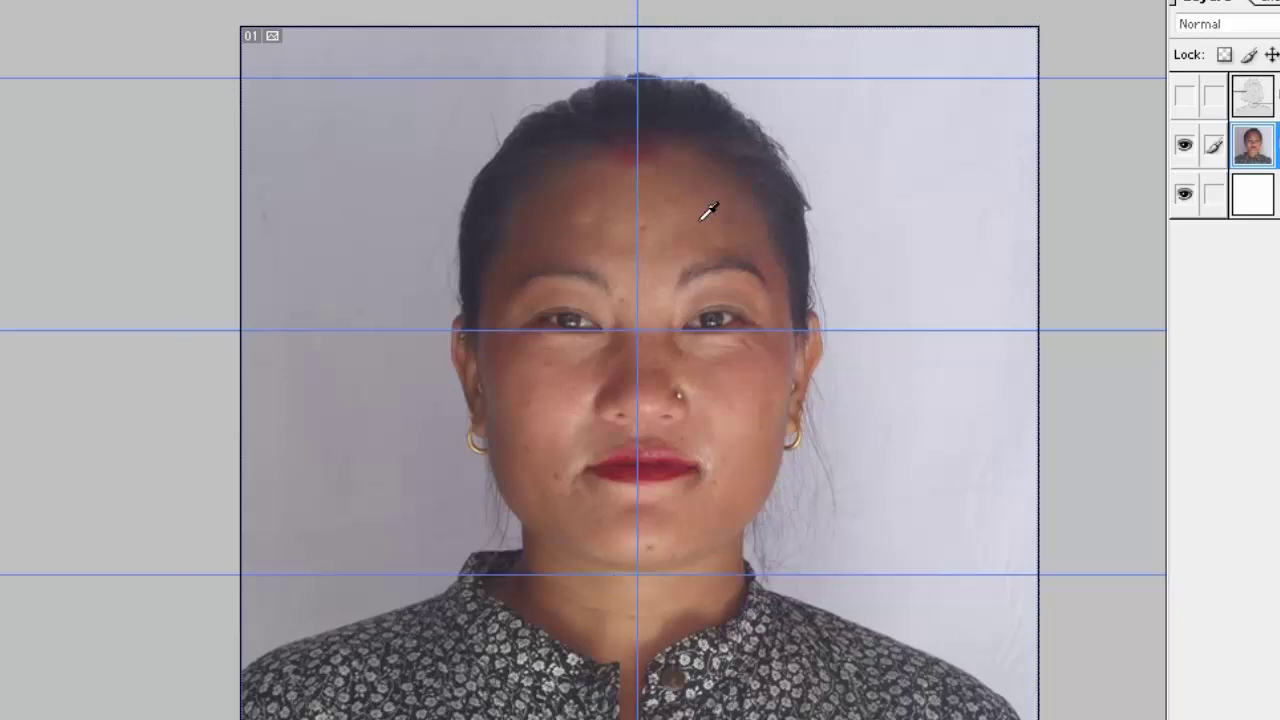
pyautogui.hotkey('ctrl', 'm')
# Step: Raise the curve slightly, apply it to brighten the portrait, and zoom in on the face
pyautogui.moveTo(641, 585); pyautogui.dragTo(637, 567)
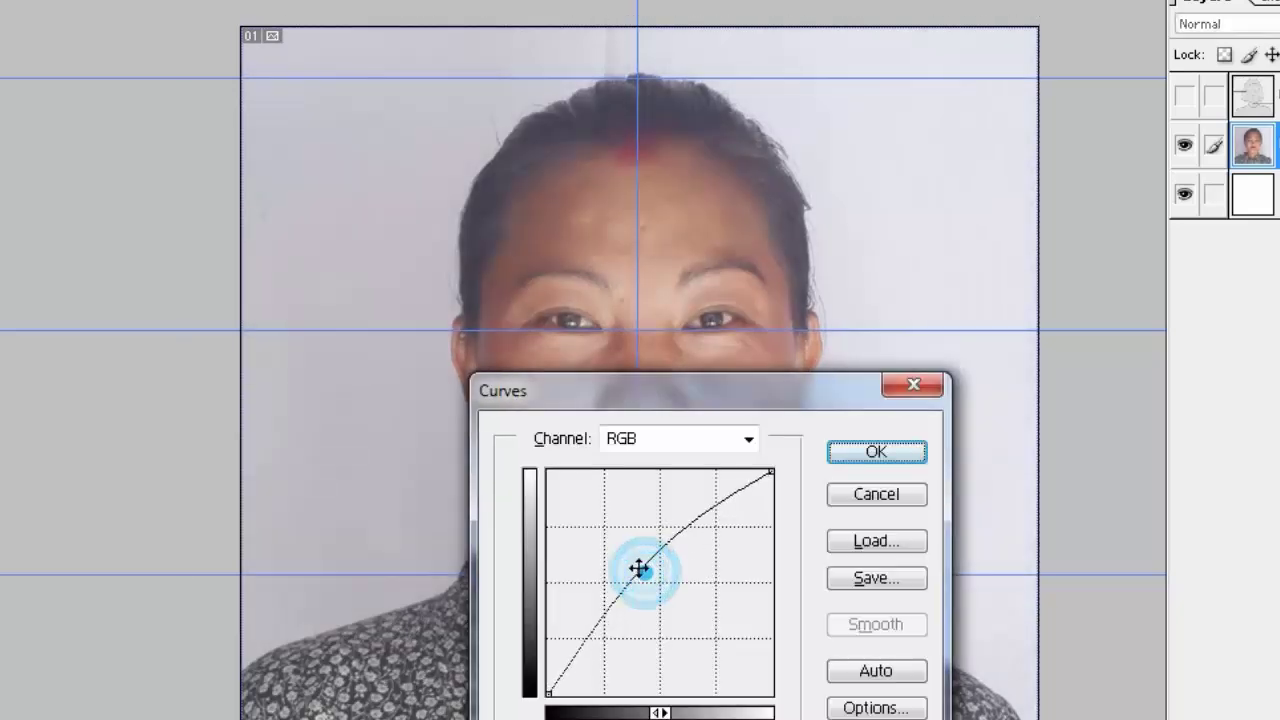
pyautogui.press('Return')
pyautogui.hotkey('ctrl', 't')
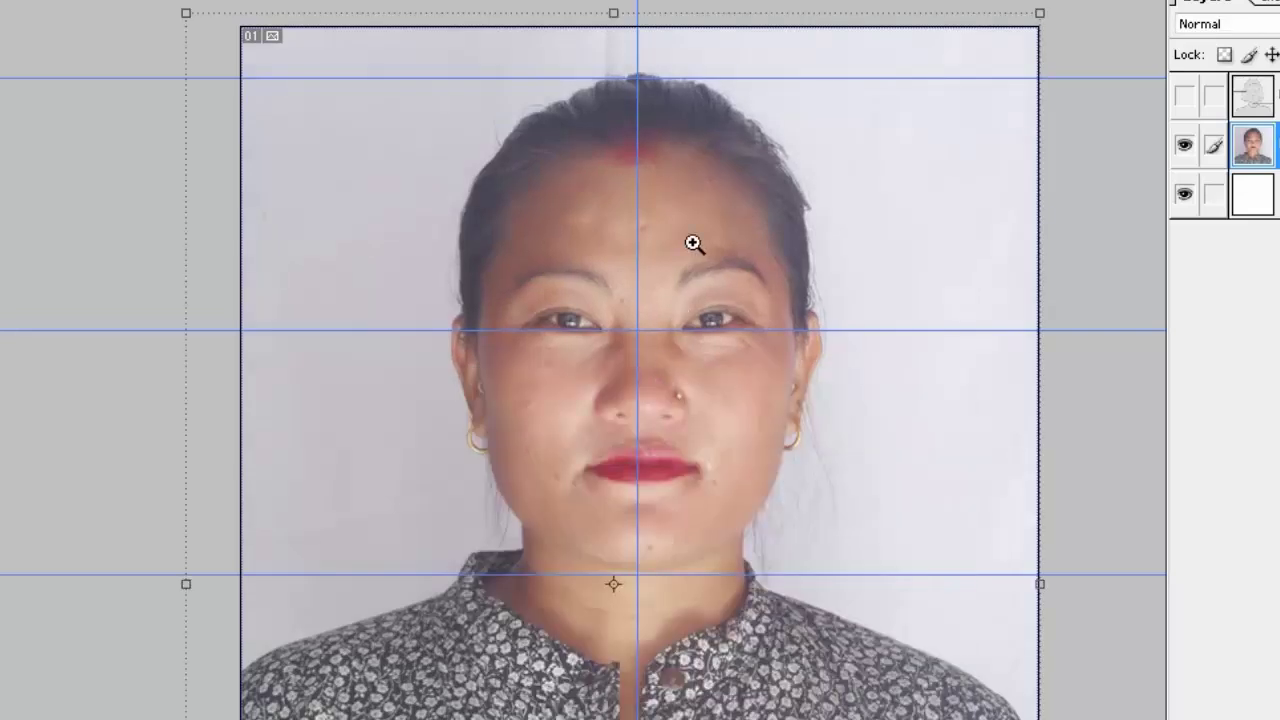
pyautogui.click(693, 243)
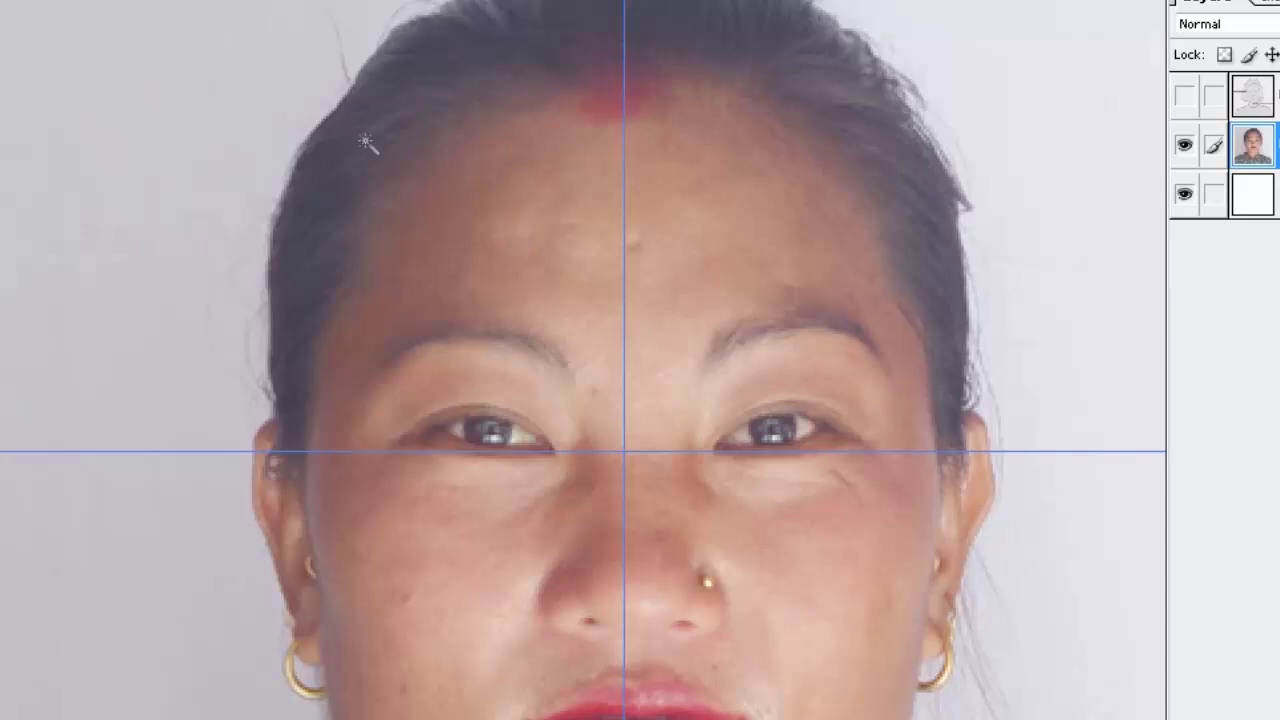
# Step: Select the skin tones with Color Range from the forehead and feather the selection 10 pixels
pyautogui.rightClick(425, 172)
pyautogui.click(470, 245)
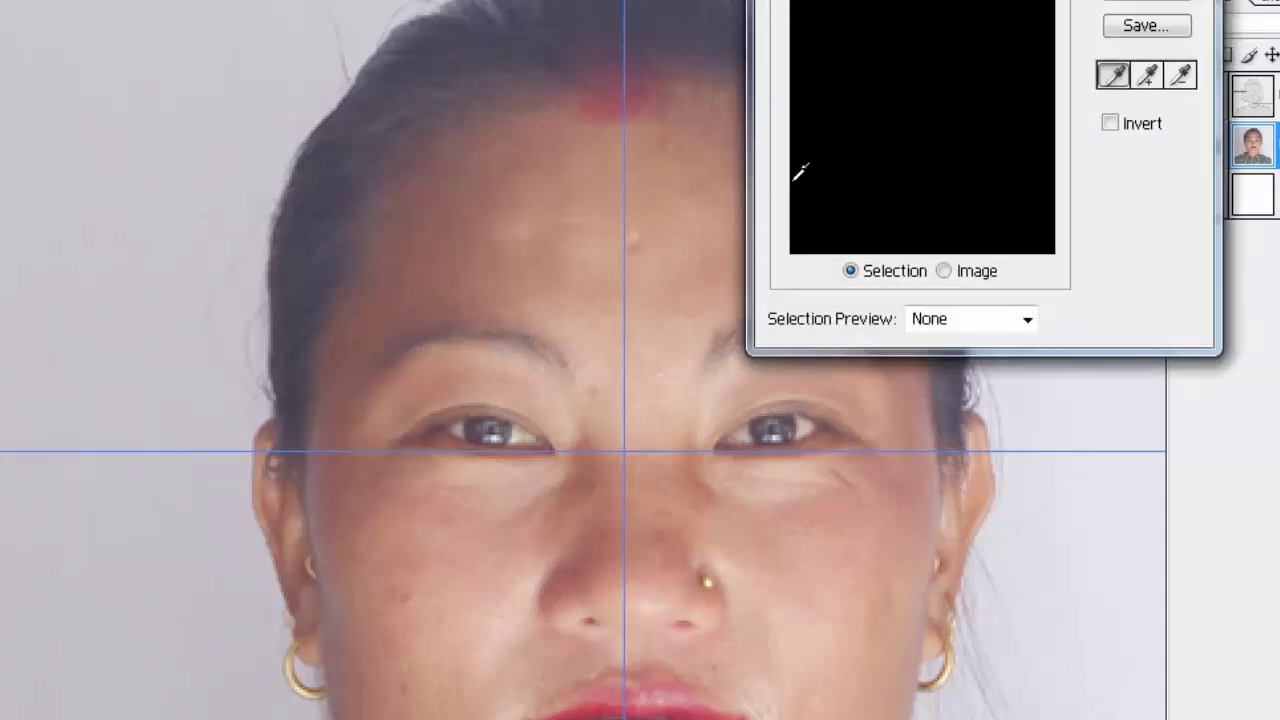
pyautogui.click(380, 278)
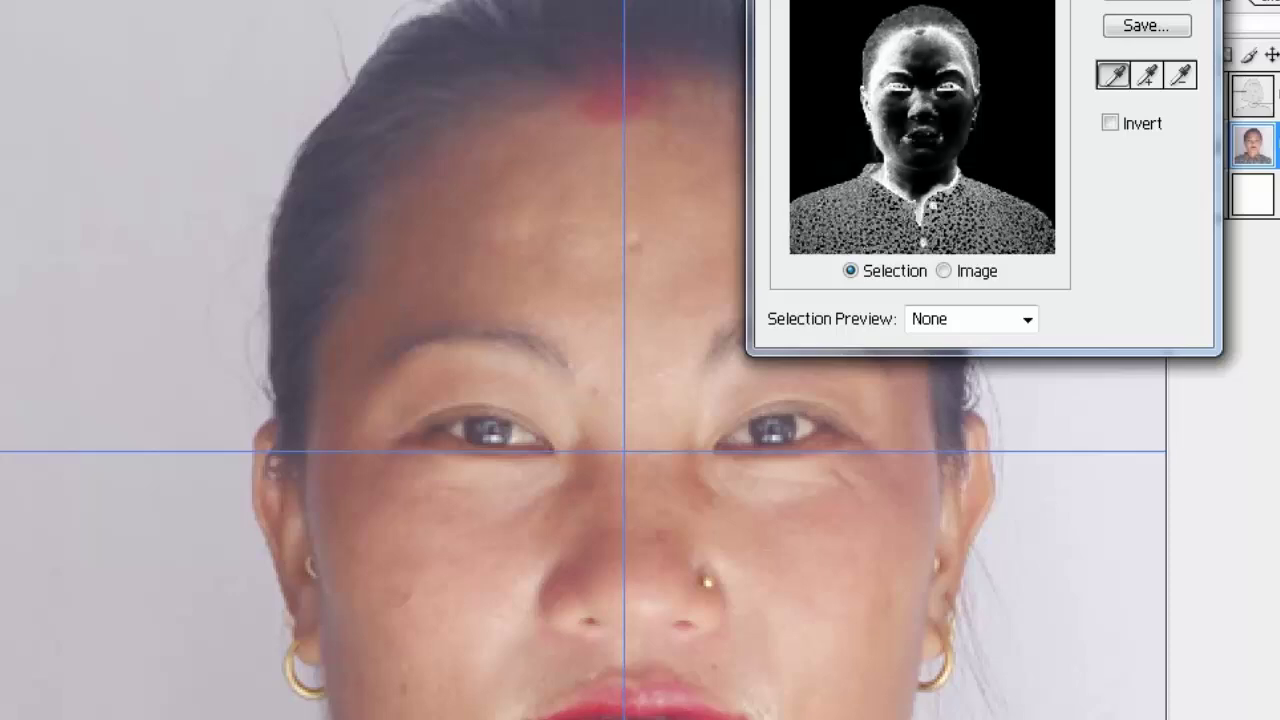
pyautogui.press('Return')
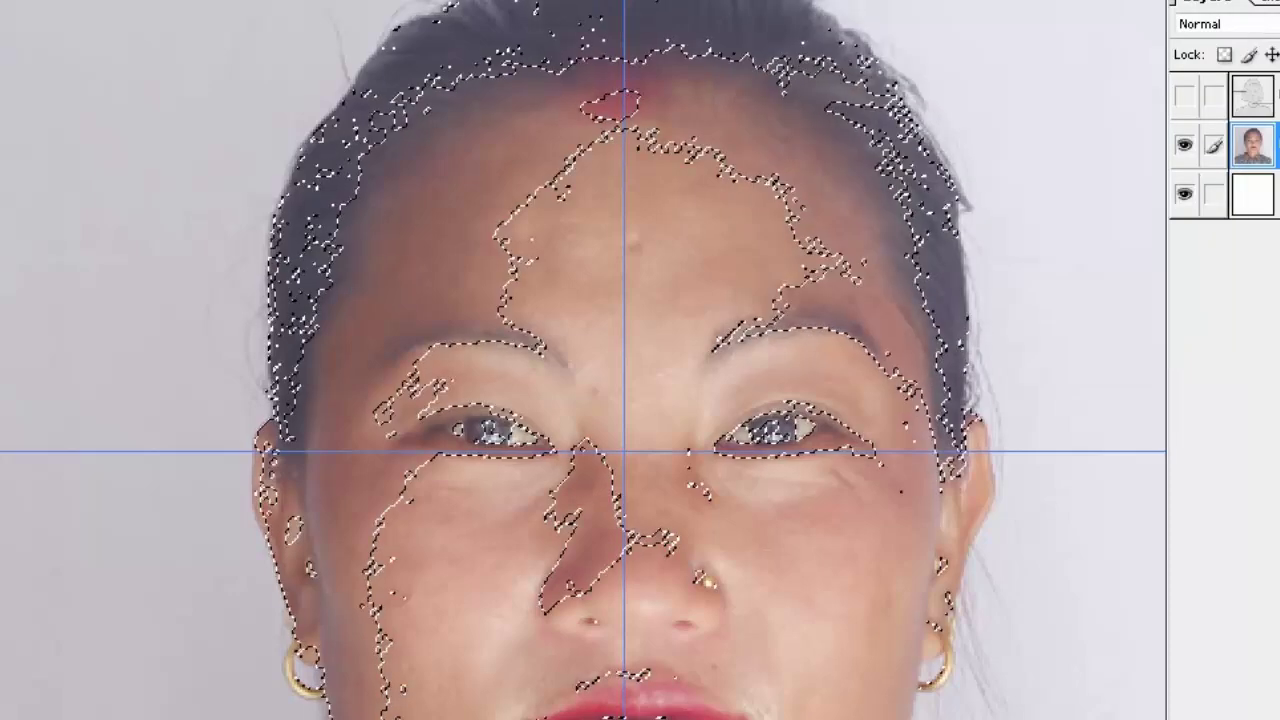
pyautogui.hotkey('ctrl', 'alt', 'd')
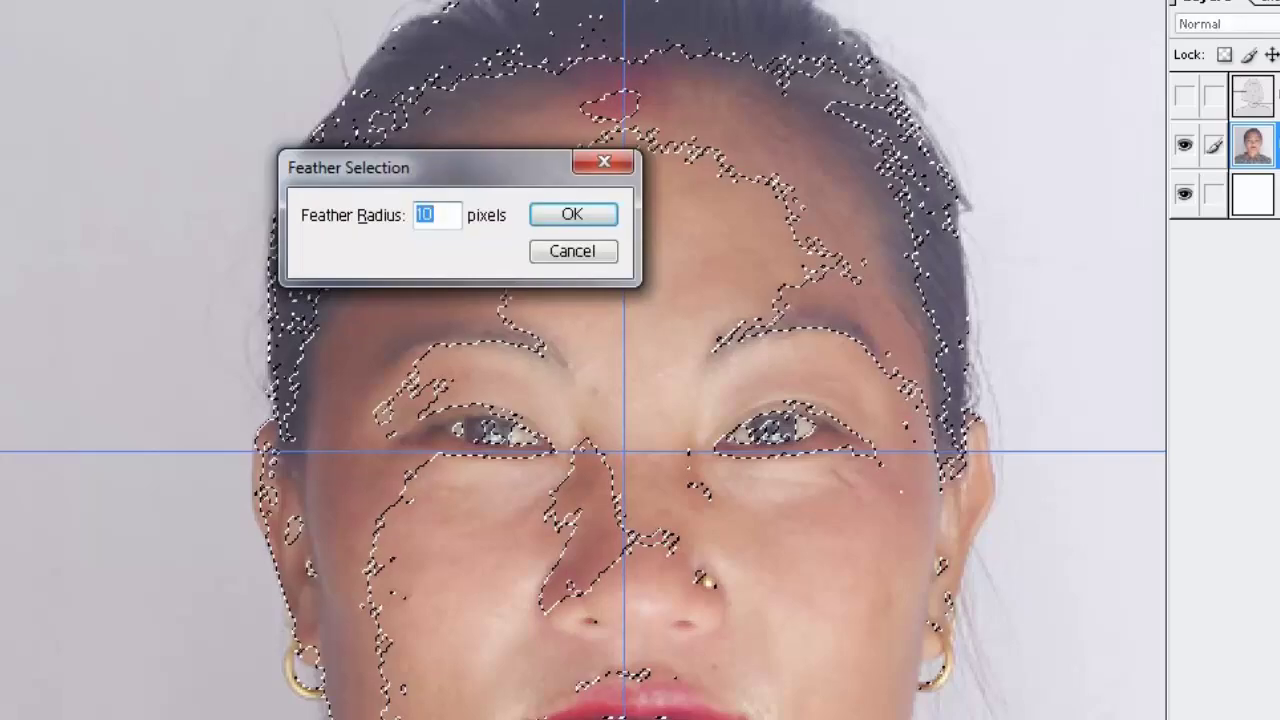
pyautogui.press('Return')
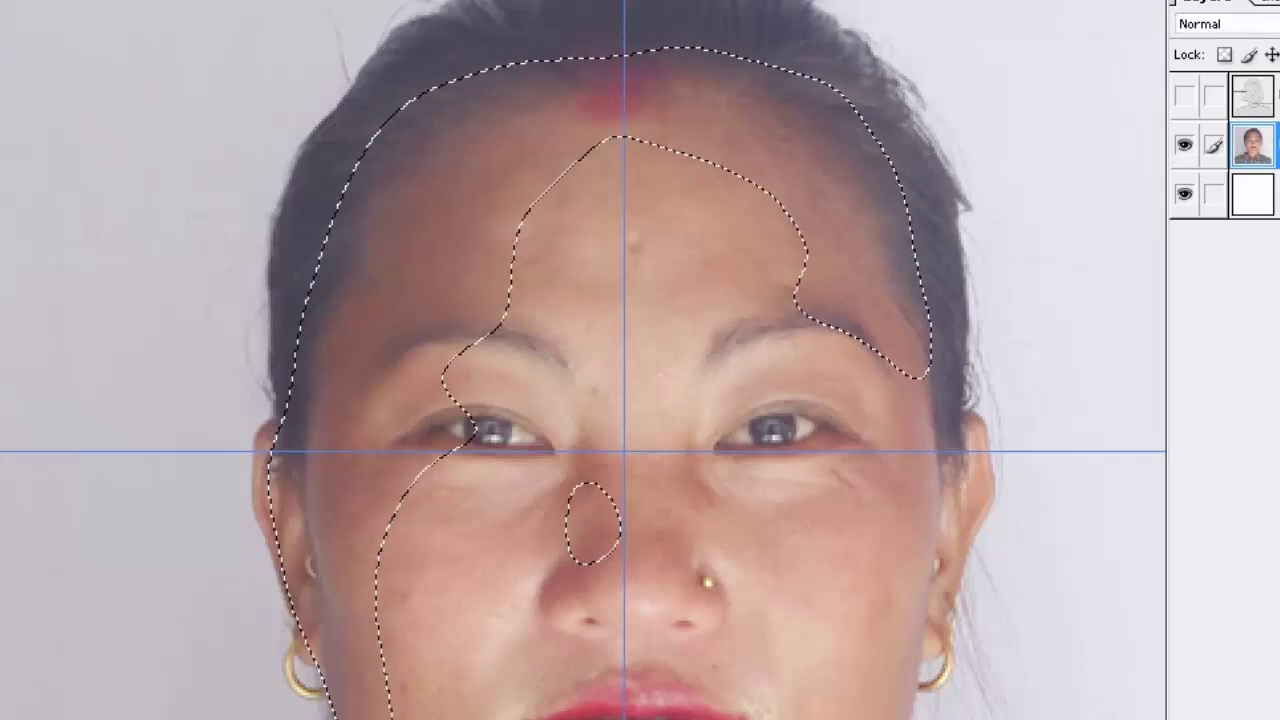
# Step: Brighten the selected skin with a raised Curves adjustment and zoom in on the forehead
pyautogui.hotkey('ctrl', 'm')
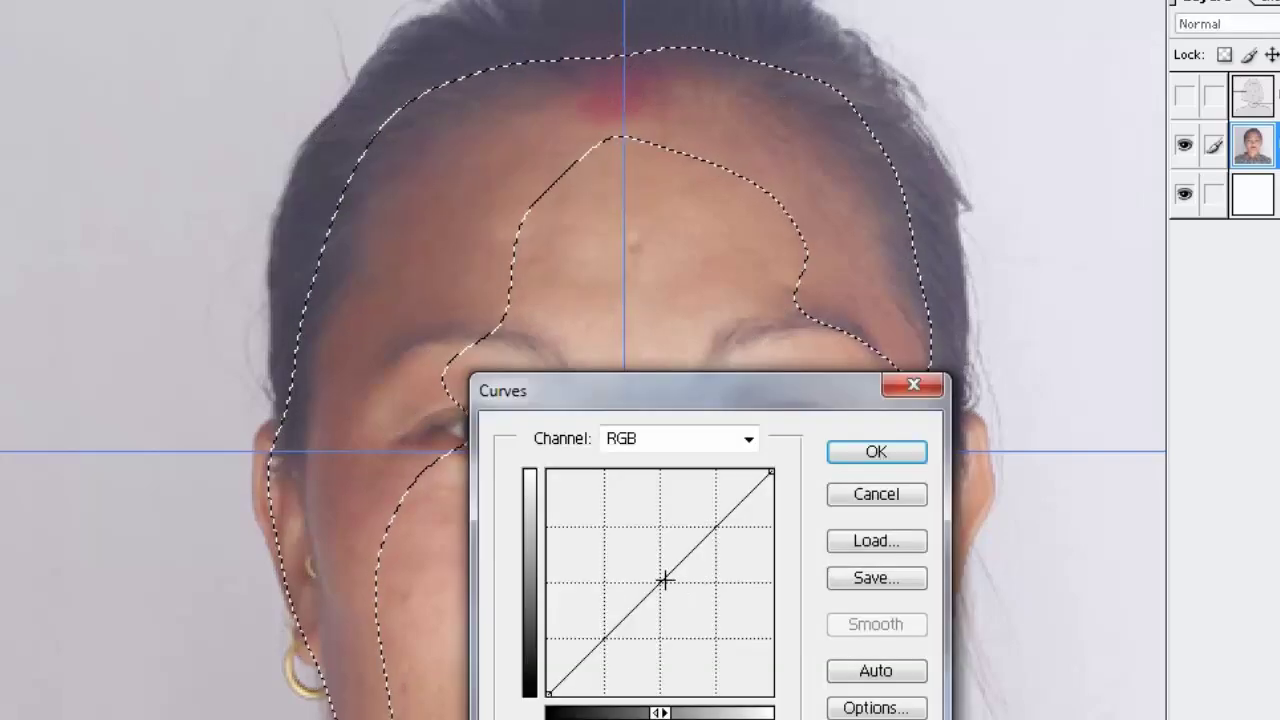
pyautogui.moveTo(663, 577); pyautogui.dragTo(645, 562)
pyautogui.press('Return')
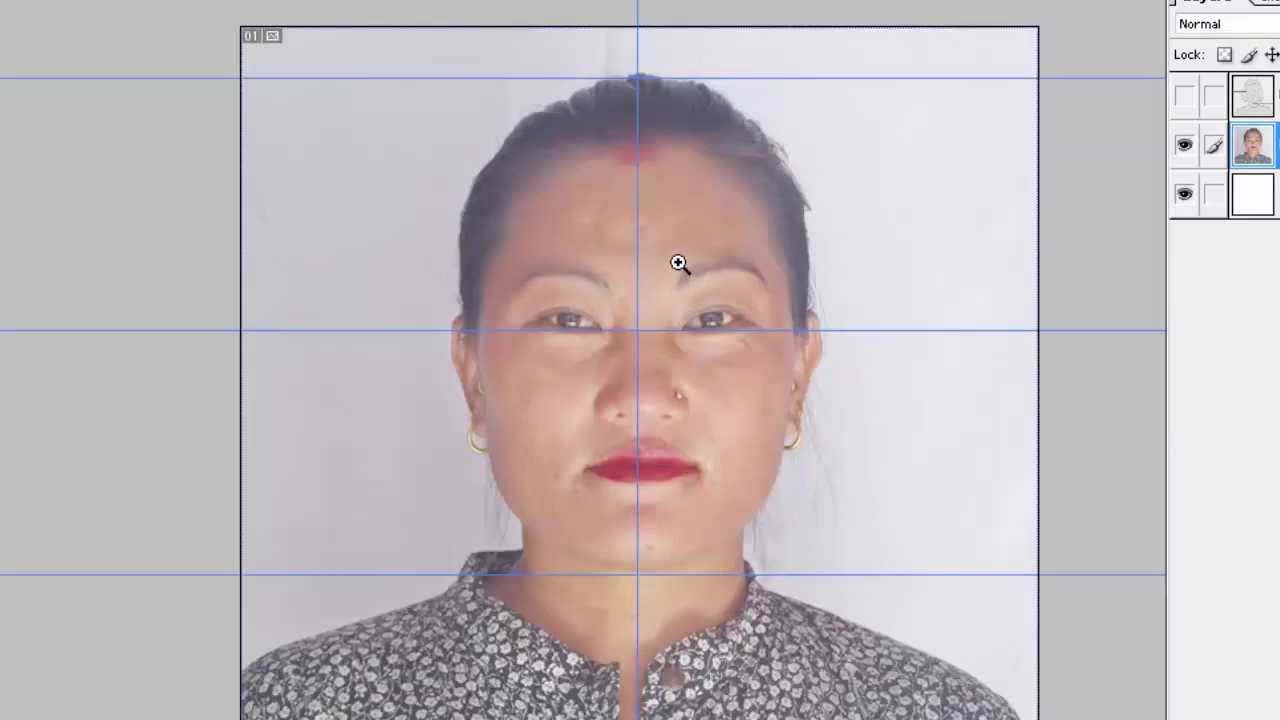
pyautogui.click(678, 263)
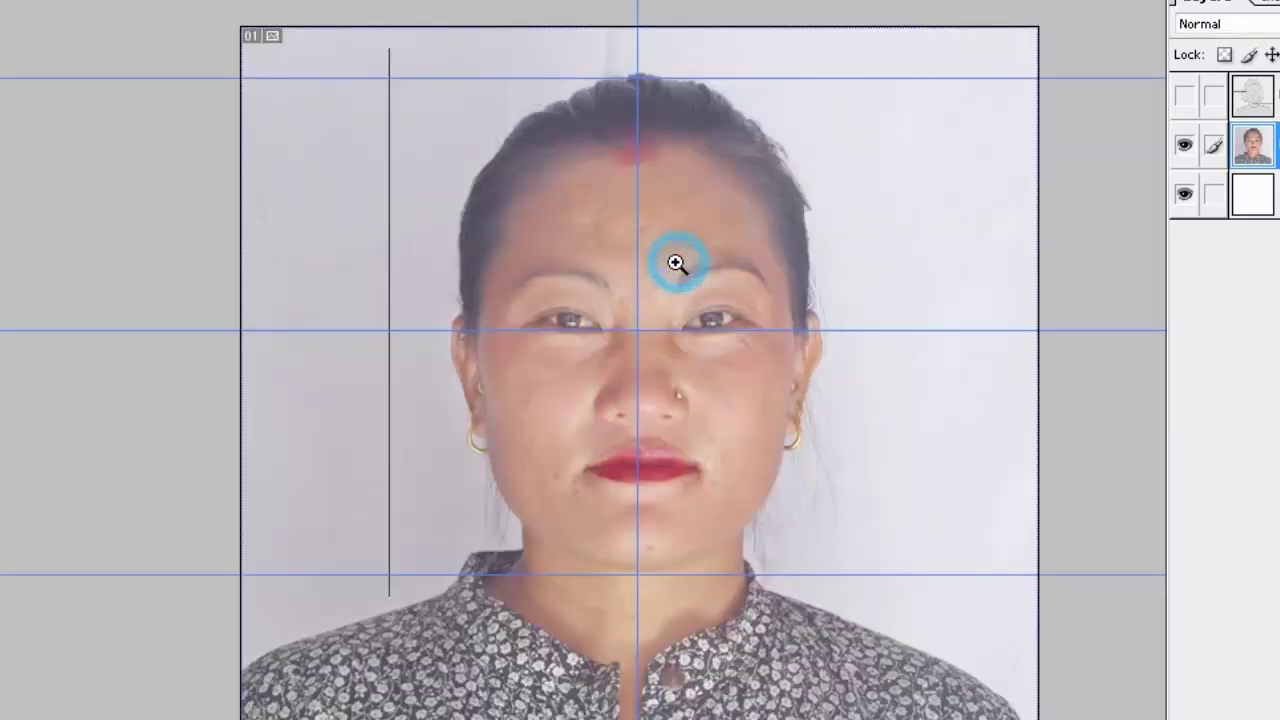
# Step: Select around the person, refining the edge at the left earring, jaw and right neck
pyautogui.keyDown('alt'); pyautogui.click(733, 266); pyautogui.keyUp('alt')
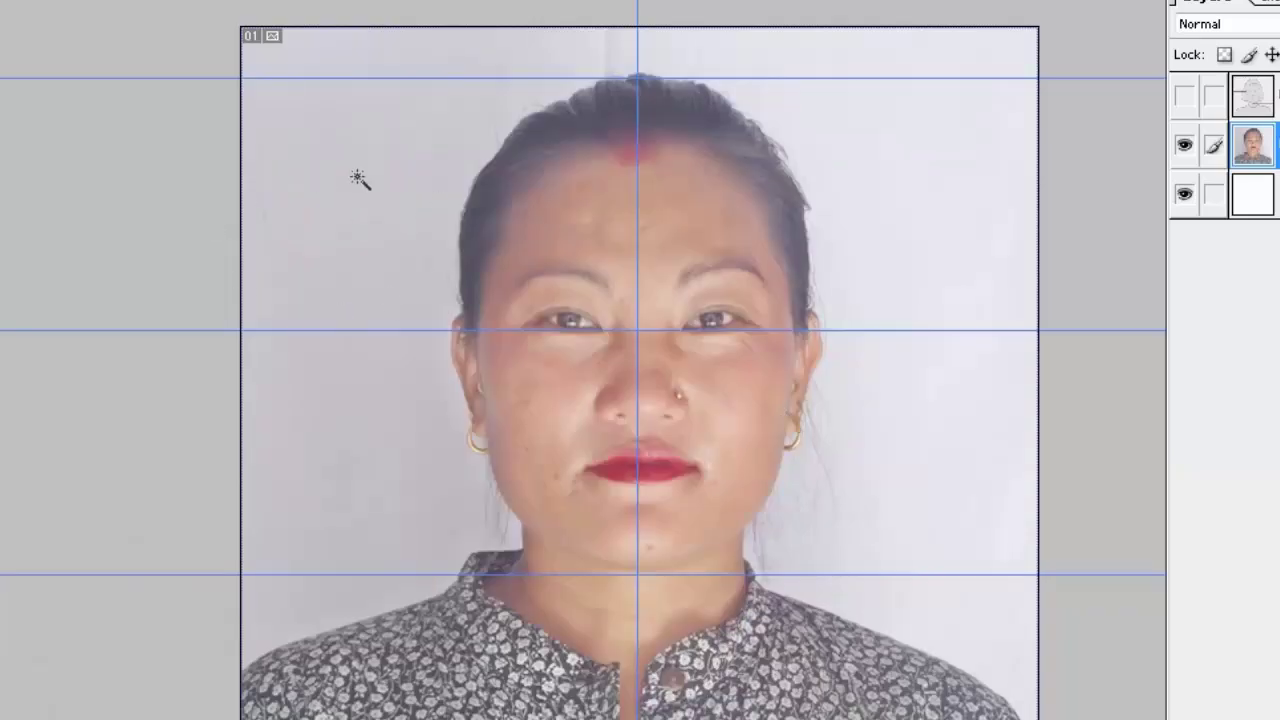
pyautogui.moveTo(357, 160); pyautogui.dragTo(497, 515)
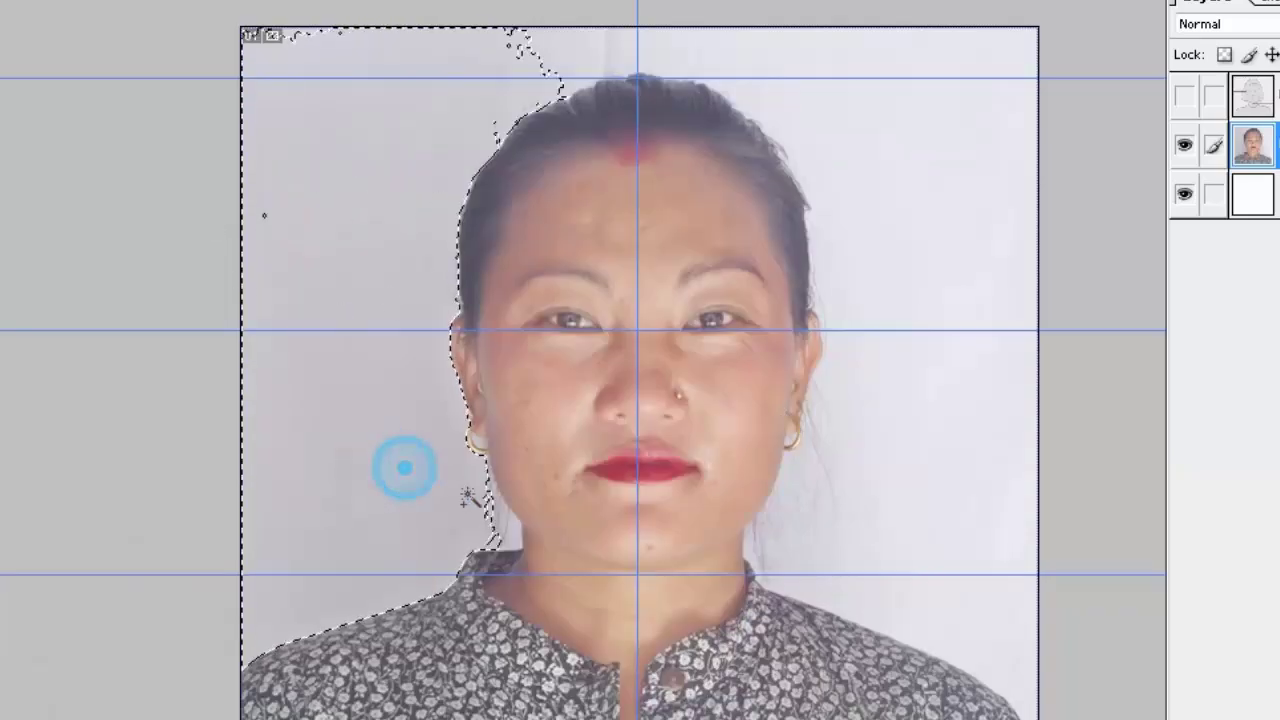
pyautogui.moveTo(637, 40)
pyautogui.mouseDown()
pyautogui.moveTo(343, 320)
pyautogui.moveTo(440, 488)
pyautogui.mouseUp()
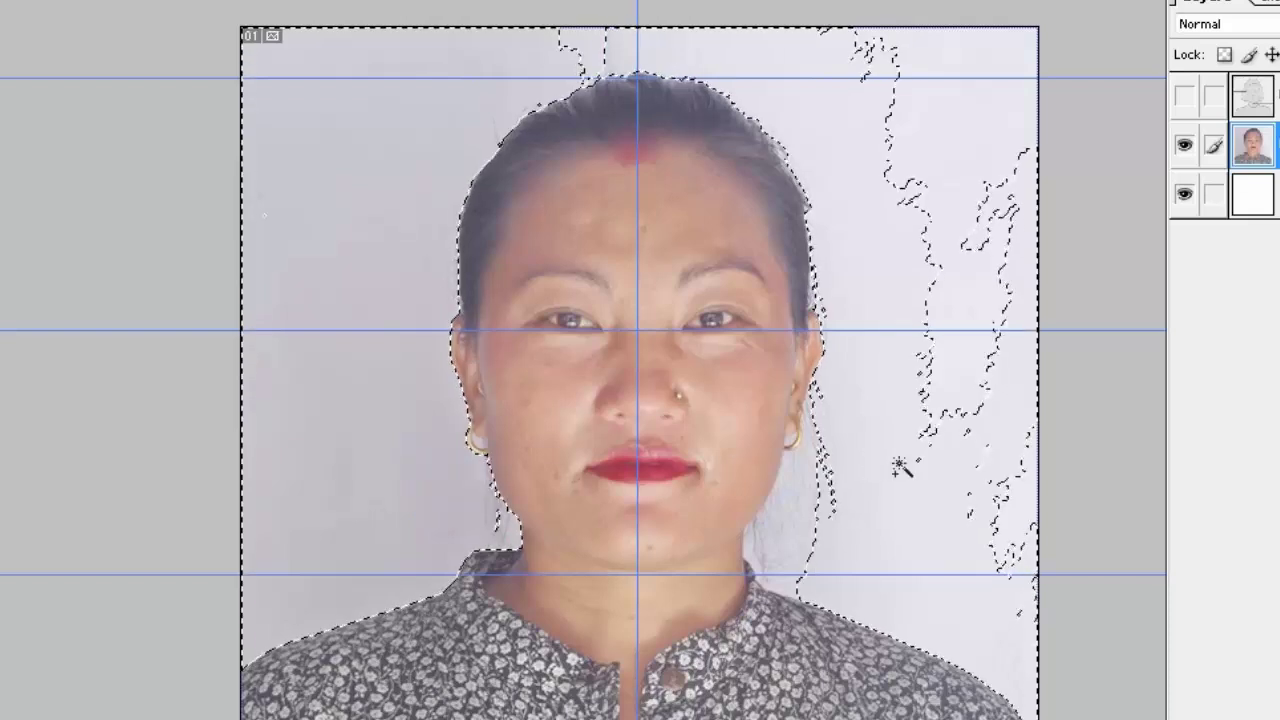
pyautogui.moveTo(895, 460)
pyautogui.mouseDown()
pyautogui.moveTo(800, 525)
pyautogui.moveTo(917, 506)
pyautogui.mouseUp()
pyautogui.click(803, 411)
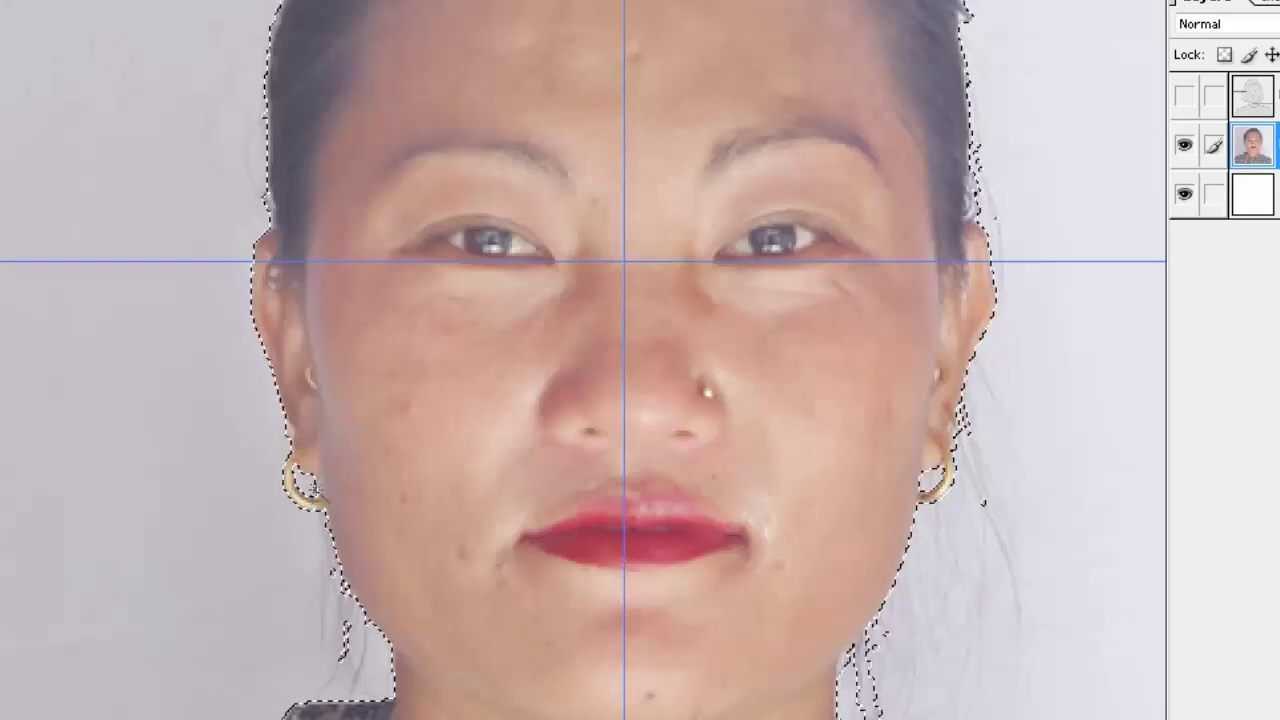
pyautogui.click(310, 486)
pyautogui.click(377, 586)
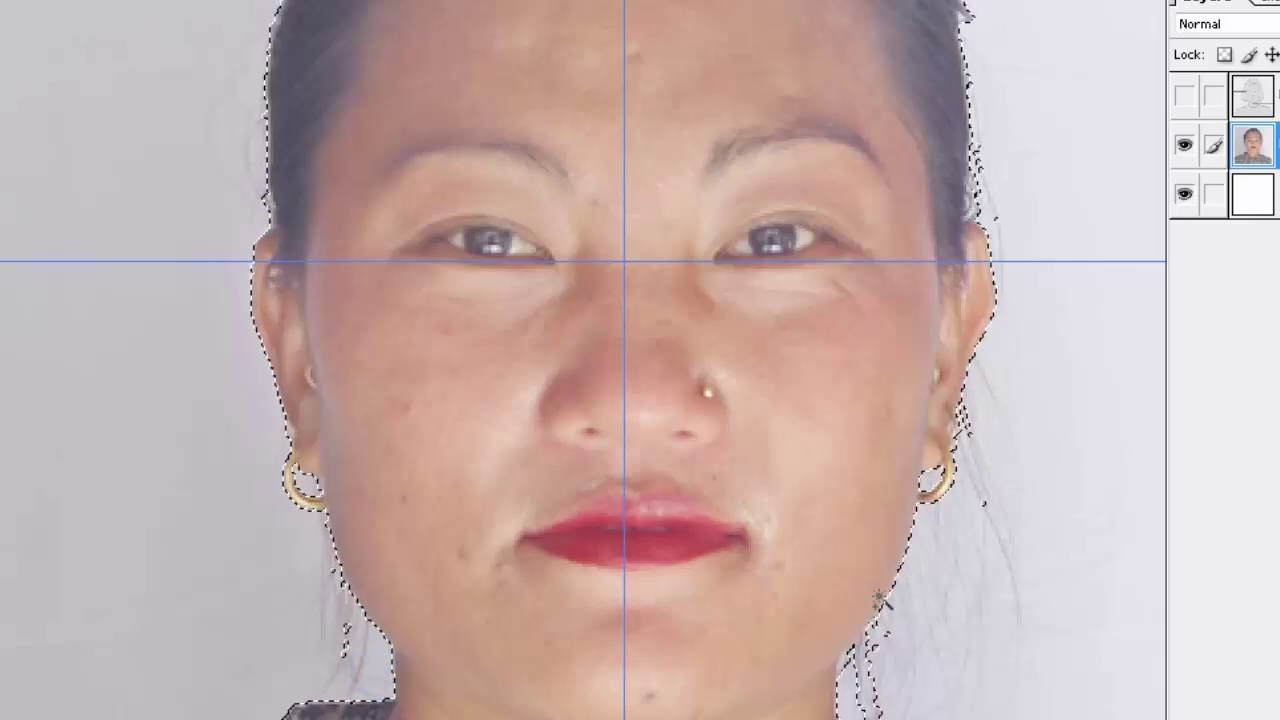
pyautogui.click(857, 686)
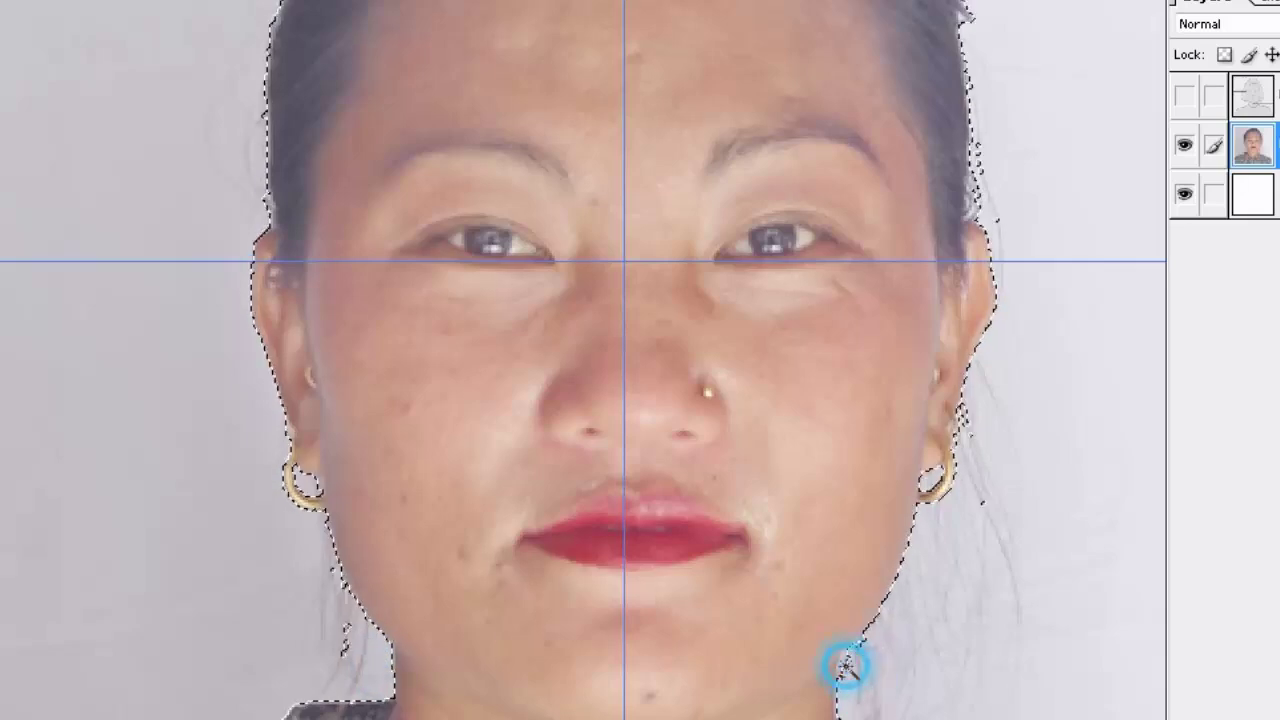
# Step: Feather the selection 10 pixels, brighten it with a raised Curves midpoint, and deselect
pyautogui.hotkey('ctrl', 'alt', 'd')
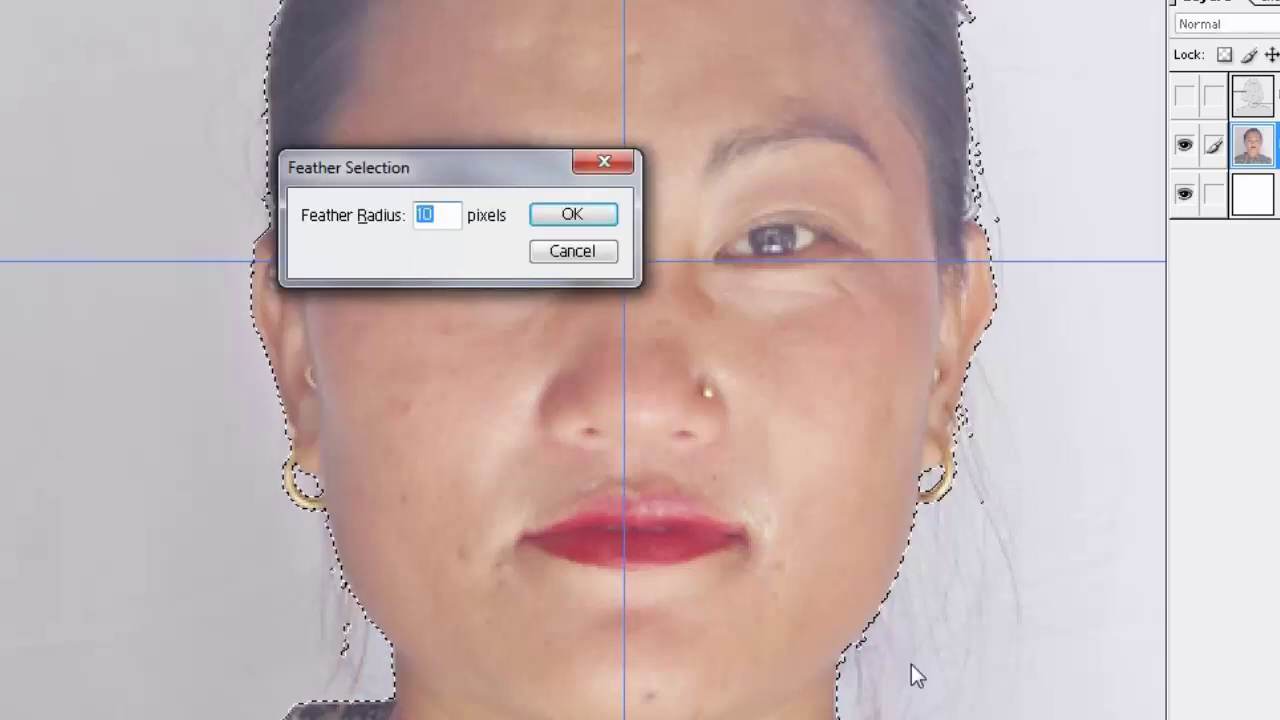
pyautogui.press('Return')
pyautogui.hotkey('ctrl', 'm')
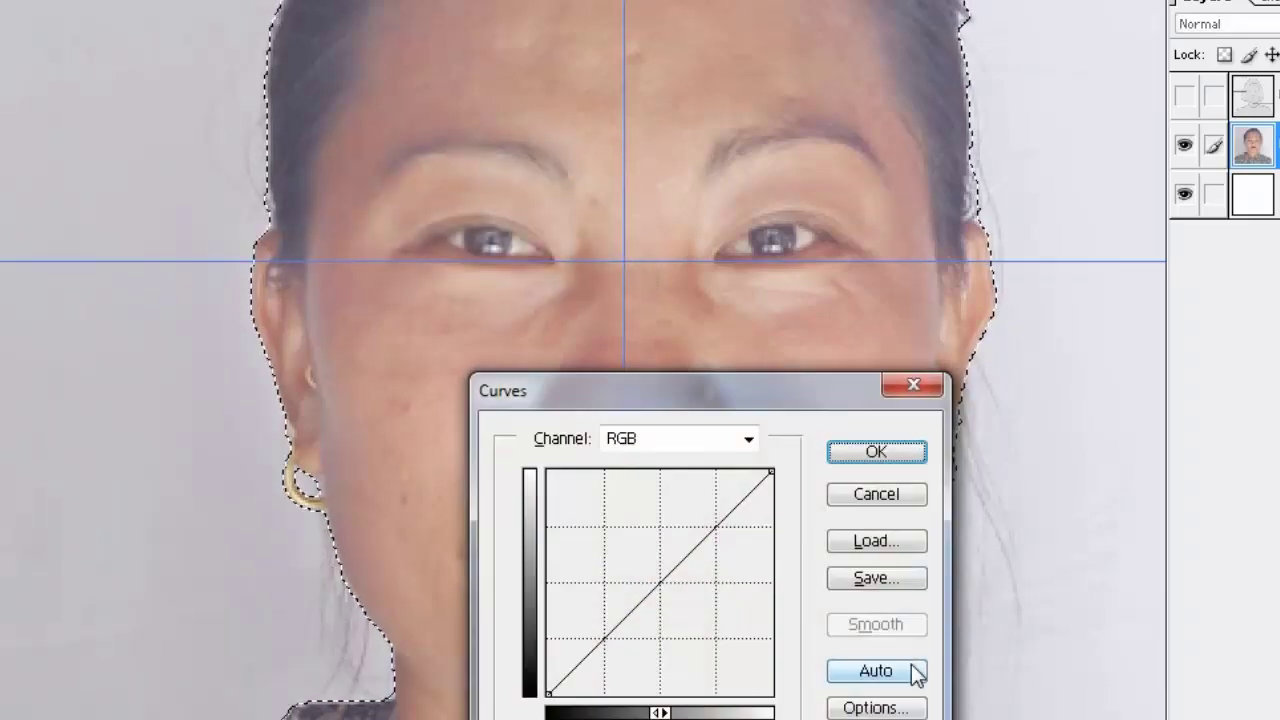
pyautogui.click(654, 574)
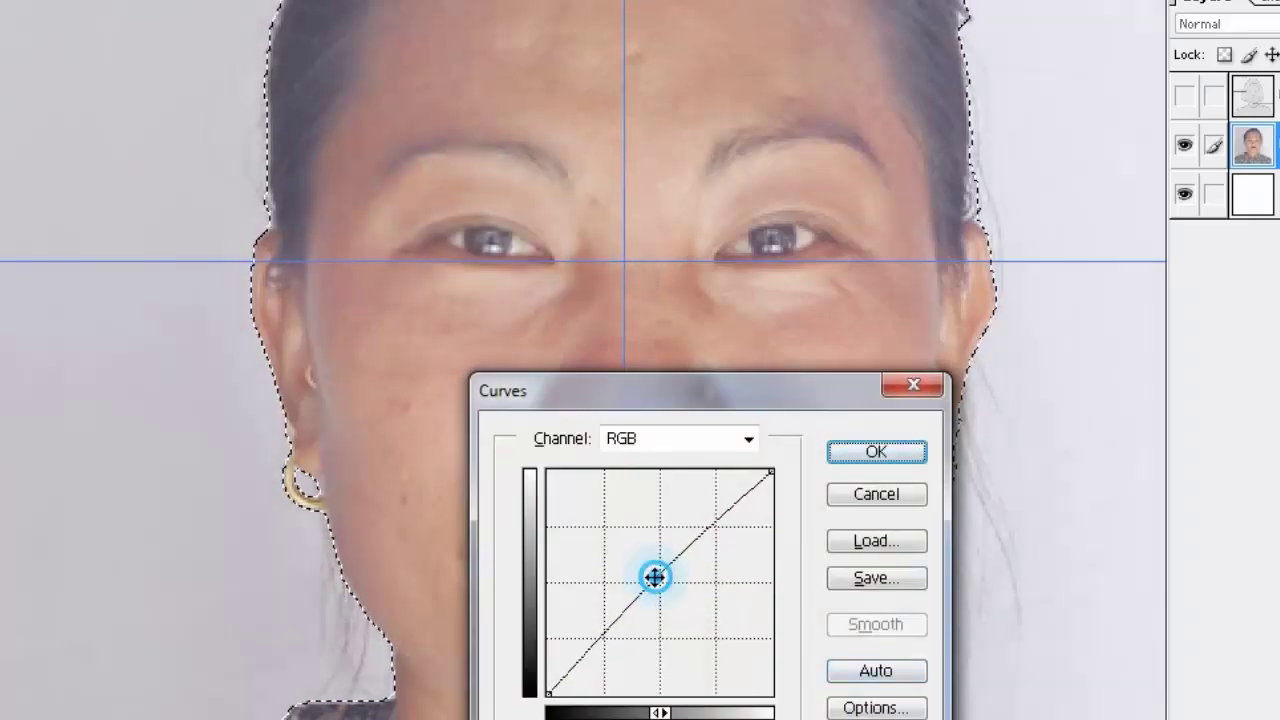
pyautogui.press('Return')
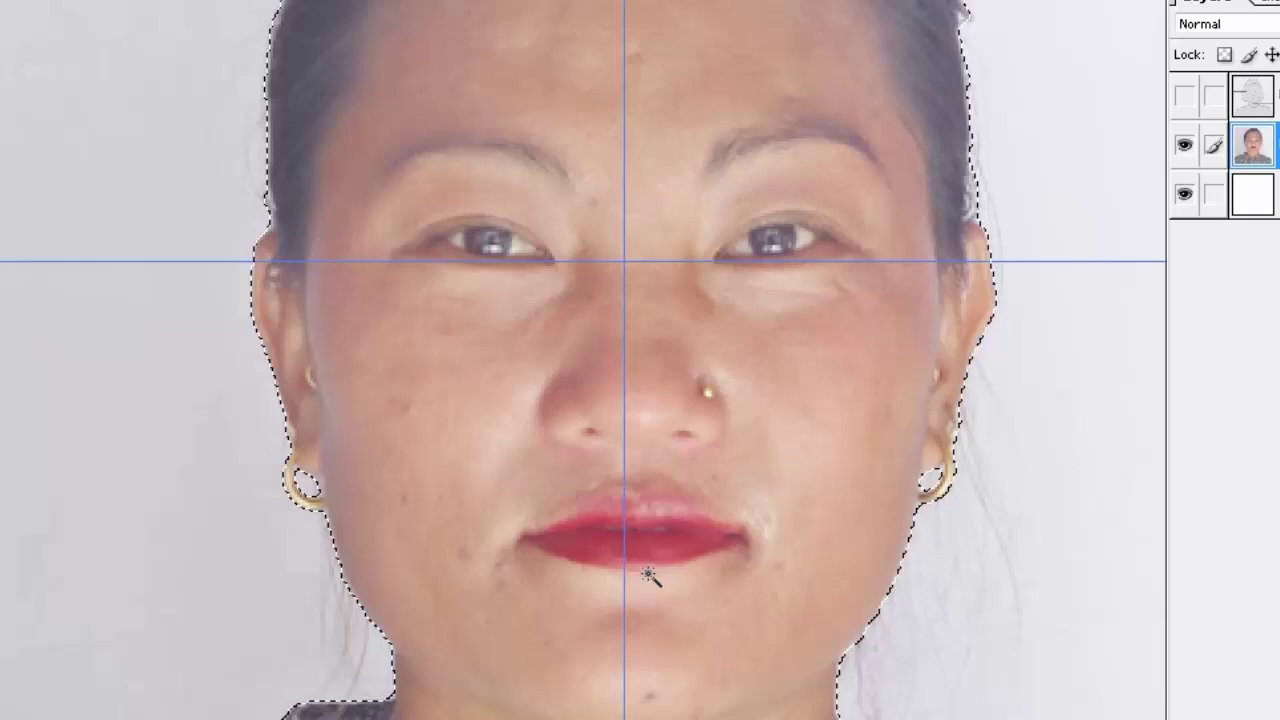
pyautogui.hotkey('ctrl', 'd')
pyautogui.hotkey('ctrl', '0')
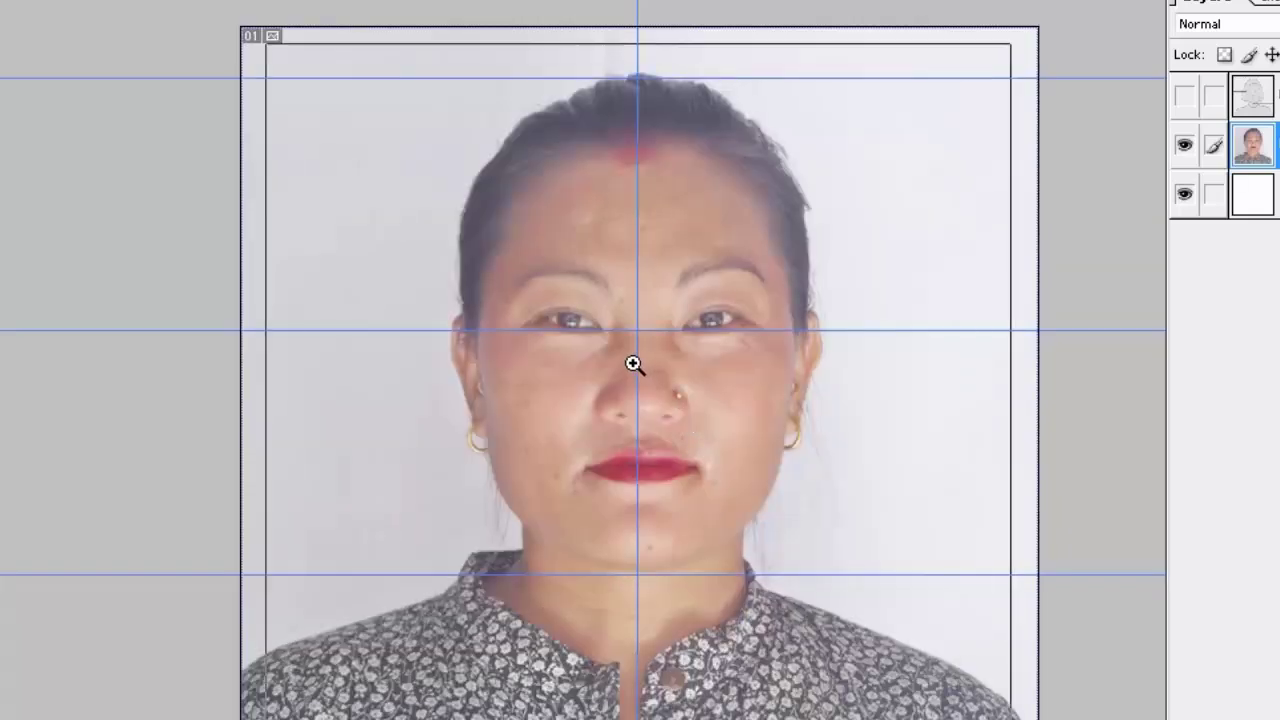
pyautogui.click(644, 347)
pyautogui.keyDown('alt'); pyautogui.click(644, 347); pyautogui.keyUp('alt')
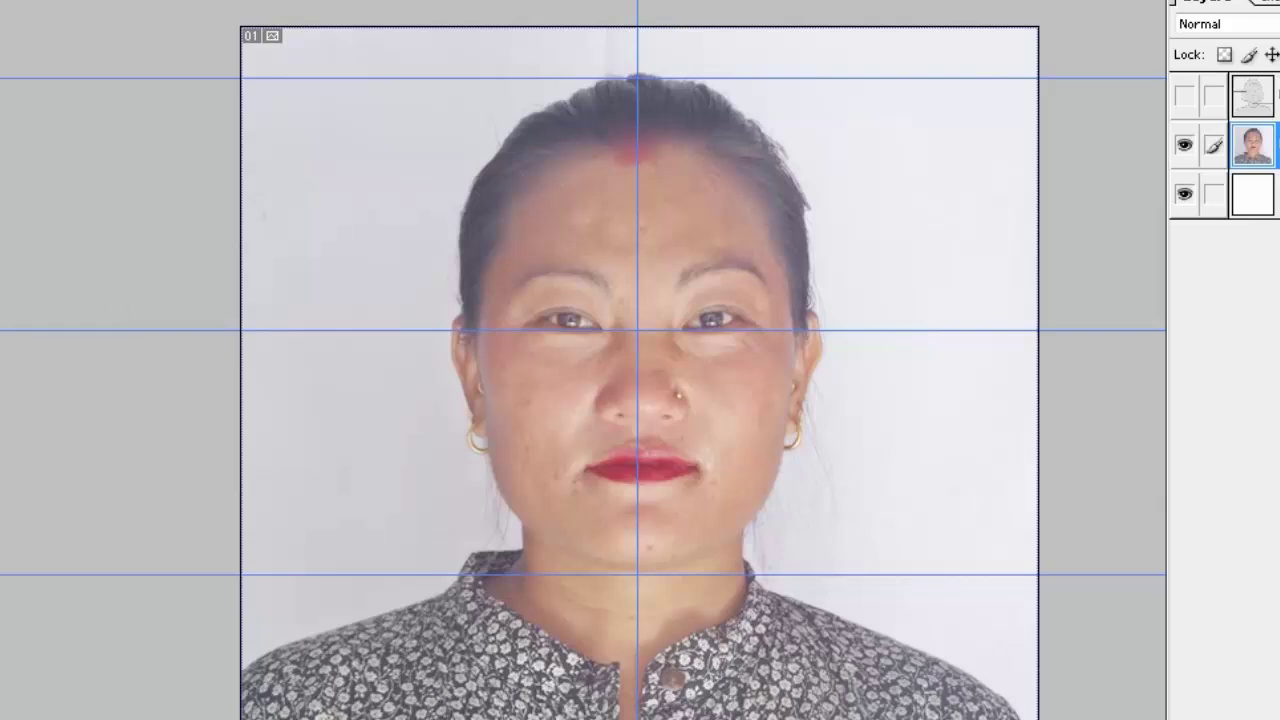
# Step: Set Save for Web output to JPEG, Maximum quality 100, and proceed to save
pyautogui.hotkey('ctrl', 't')
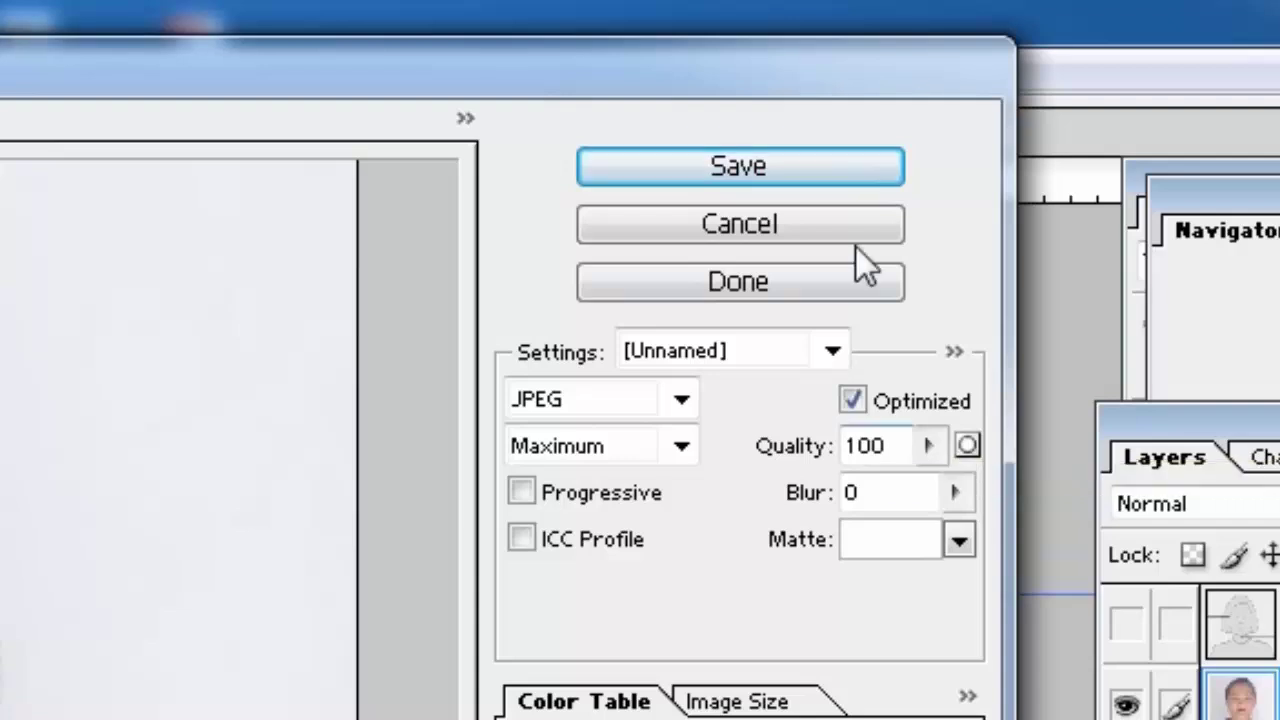
pyautogui.click(634, 401)
pyautogui.click(549, 477)
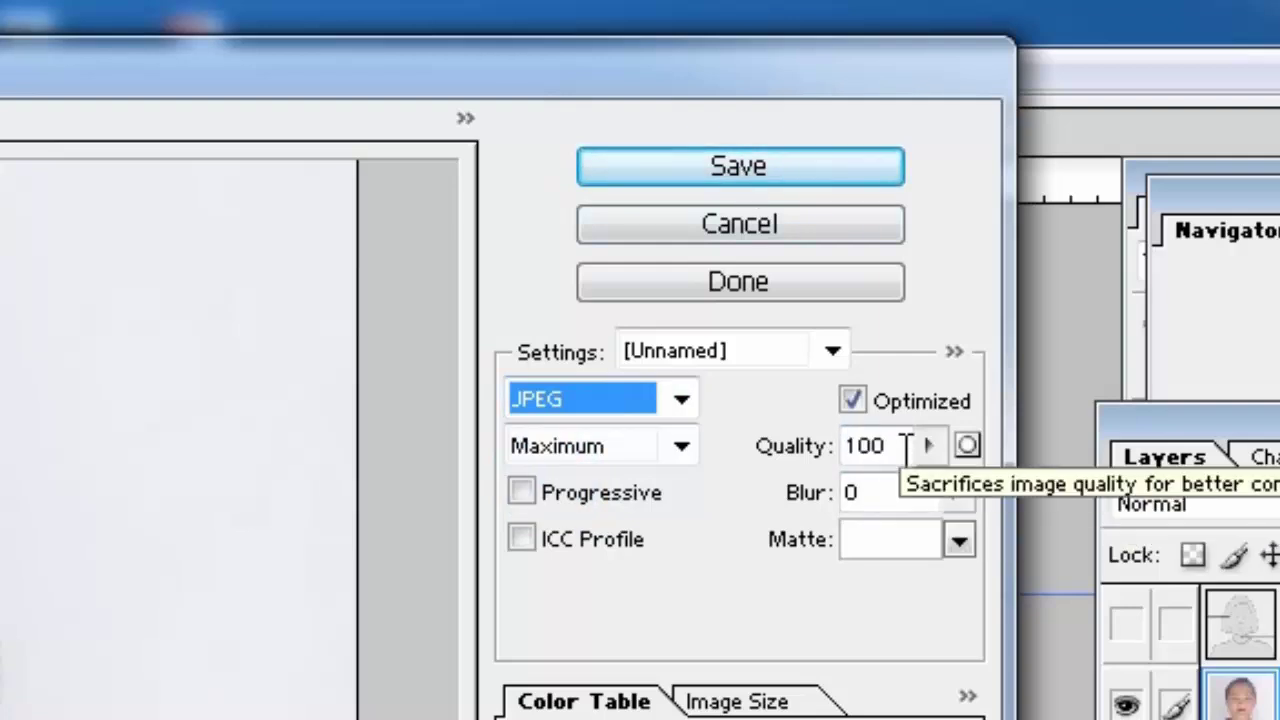
pyautogui.click(722, 164)
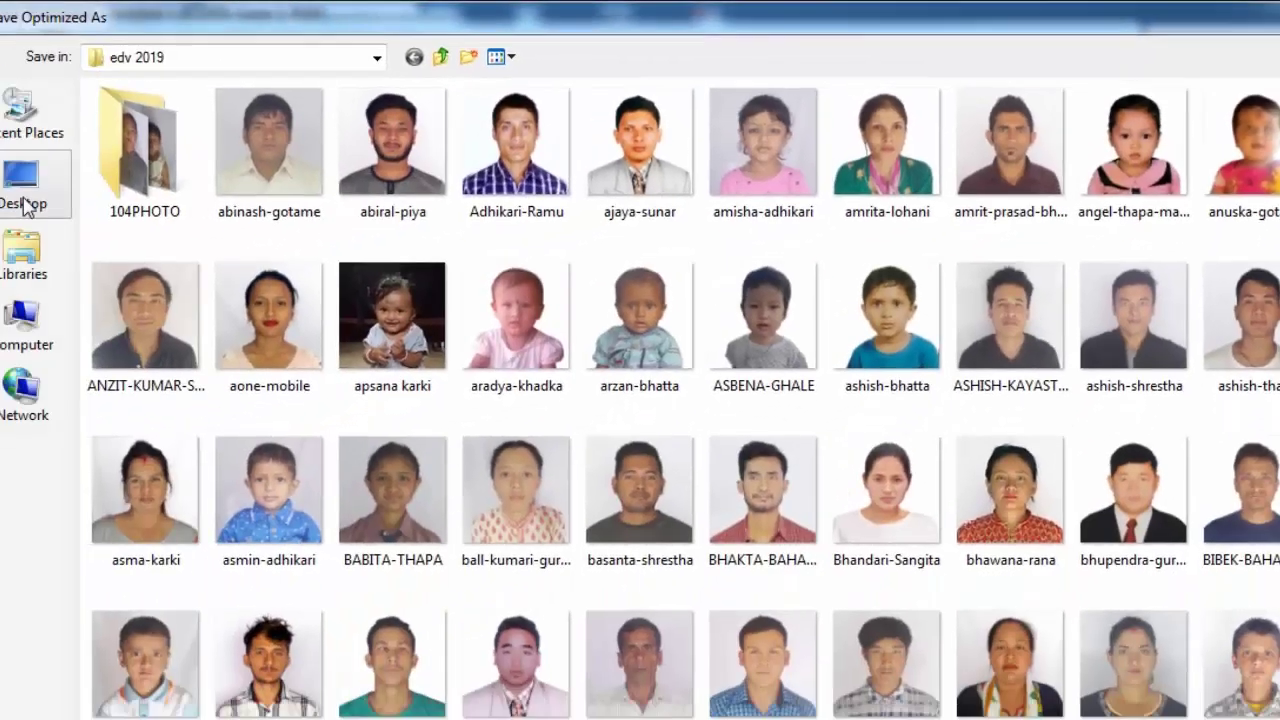
# Step: Save the JPEG to the Desktop as 'edv photo1 format sample'
pyautogui.click(25, 195)
pyautogui.write('edv p')
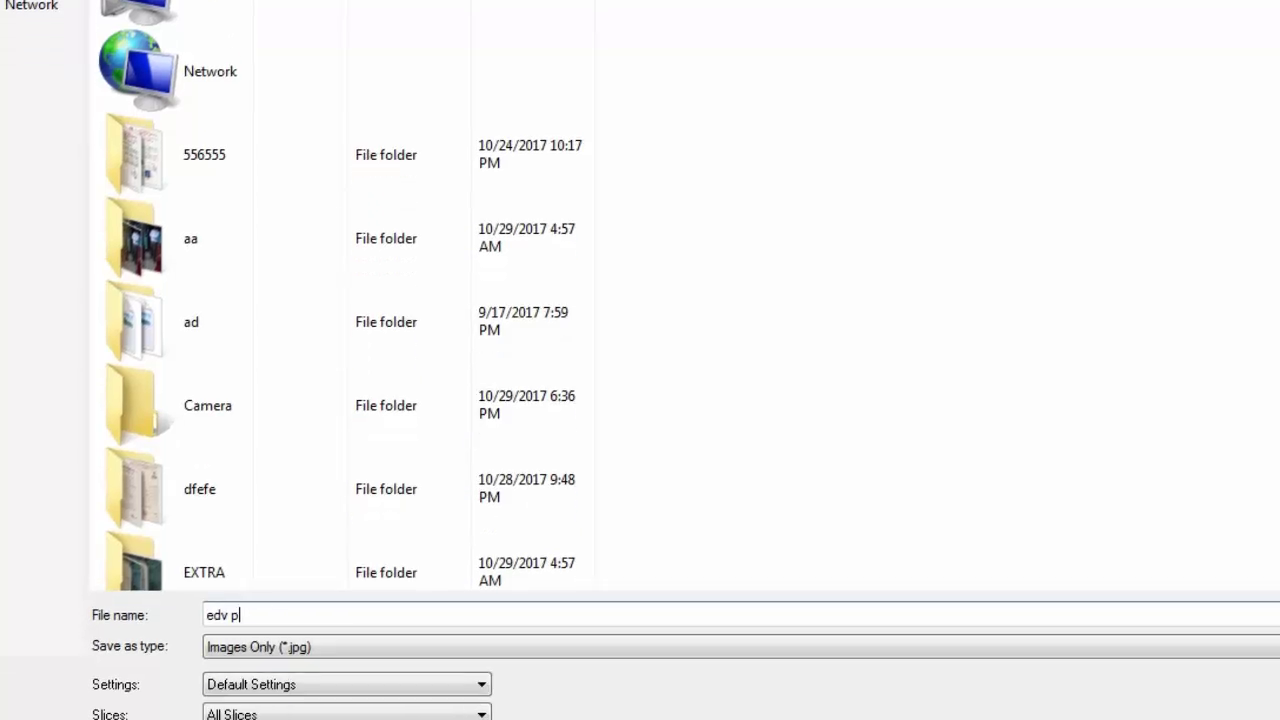
pyautogui.write('hoto1 f')
pyautogui.write('ormat sa')
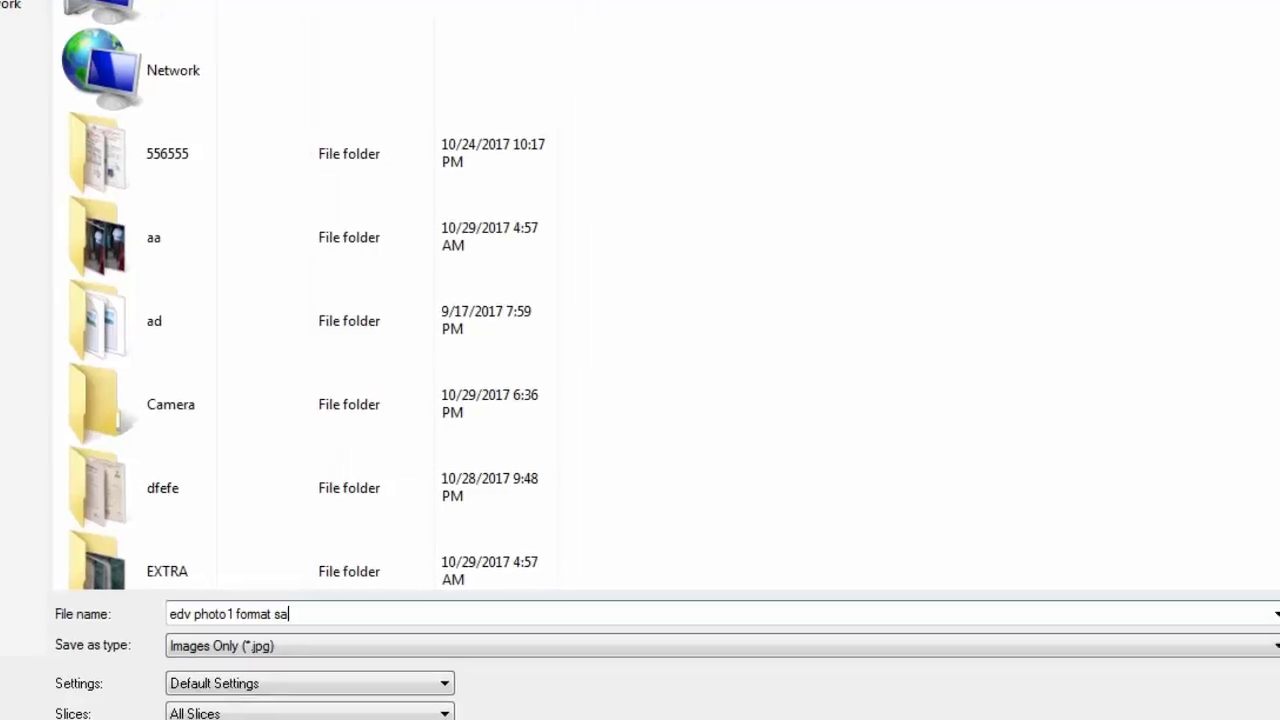
pyautogui.write('mple')
pyautogui.click(1243, 614)
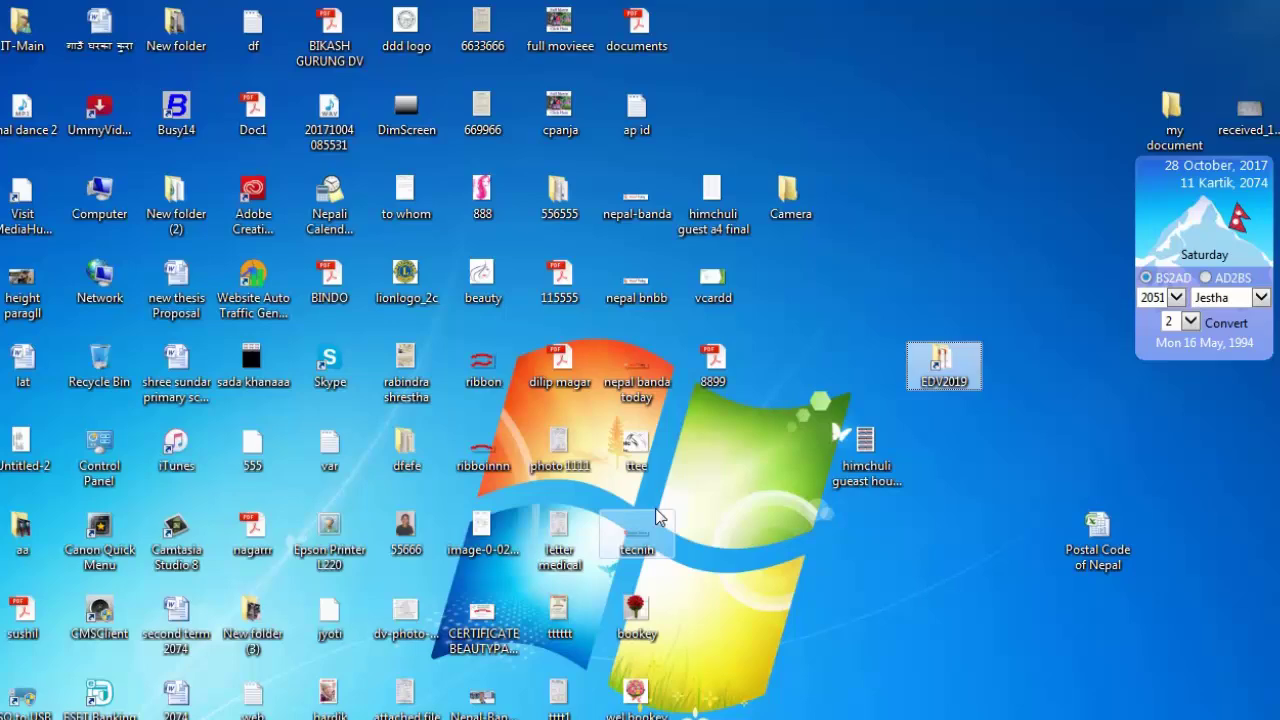
pyautogui.click(759, 560)
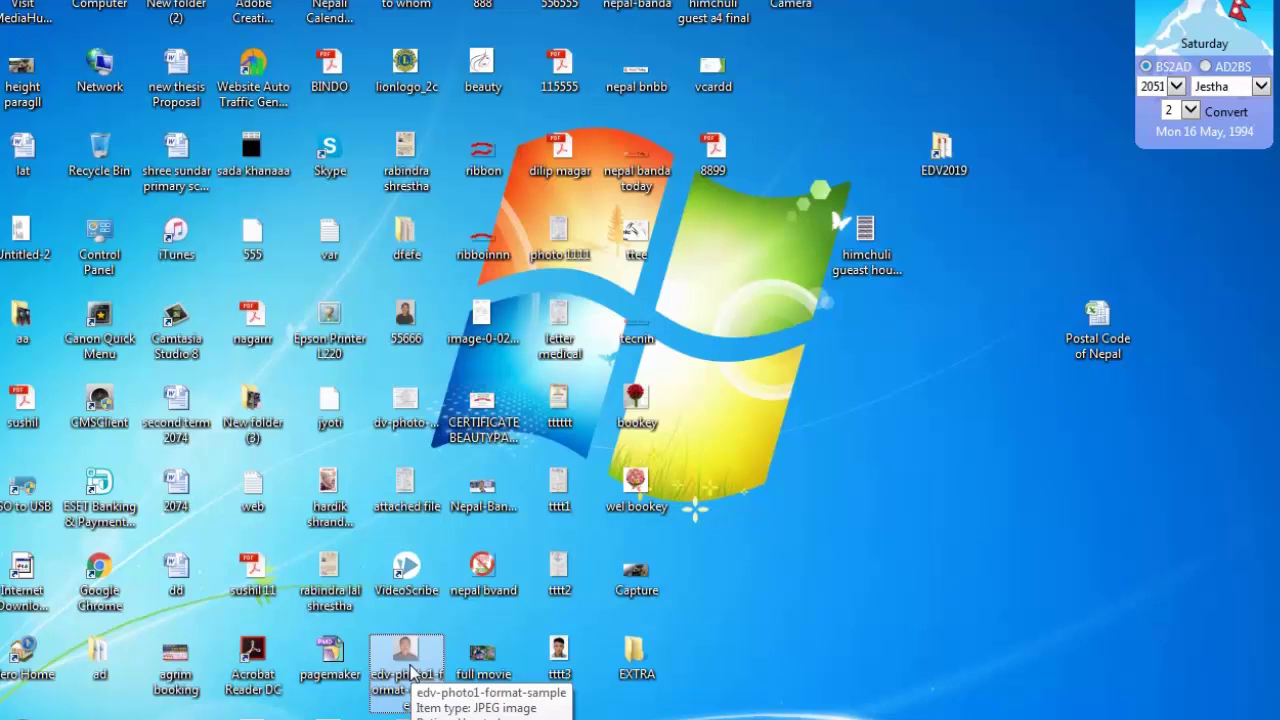
pyautogui.doubleClick(411, 670)
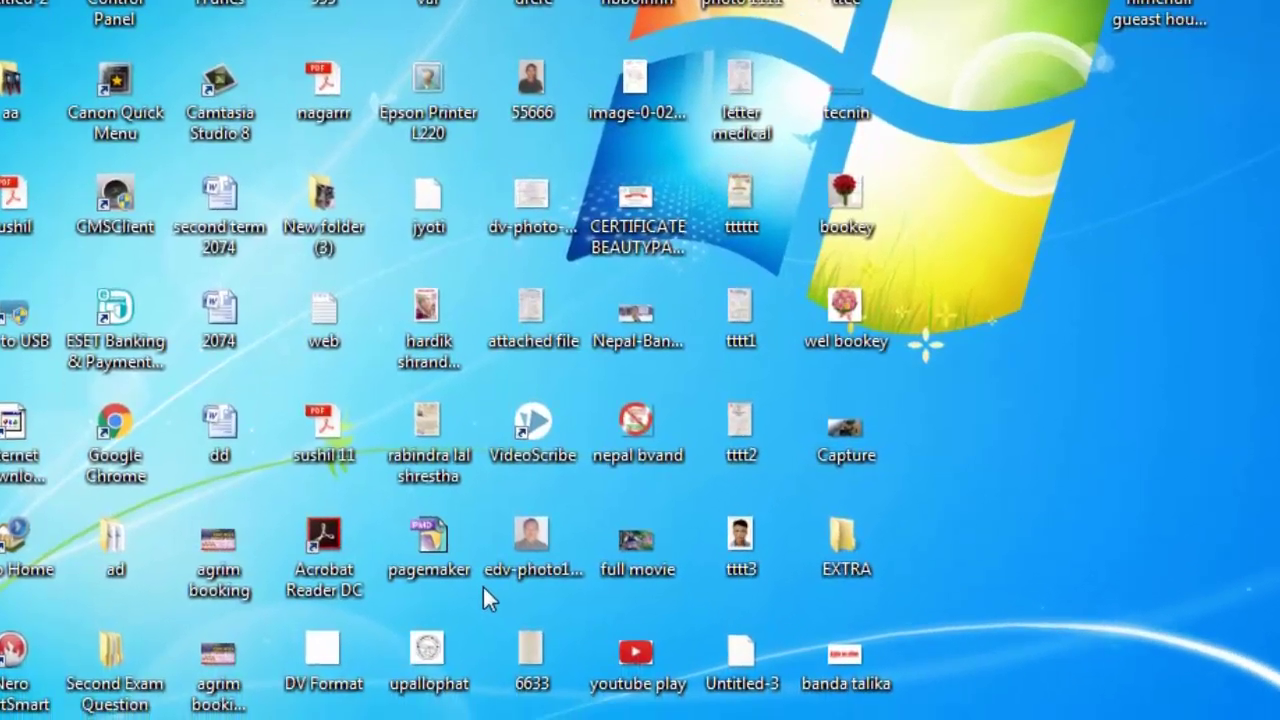
pyautogui.rightClick(530, 548)
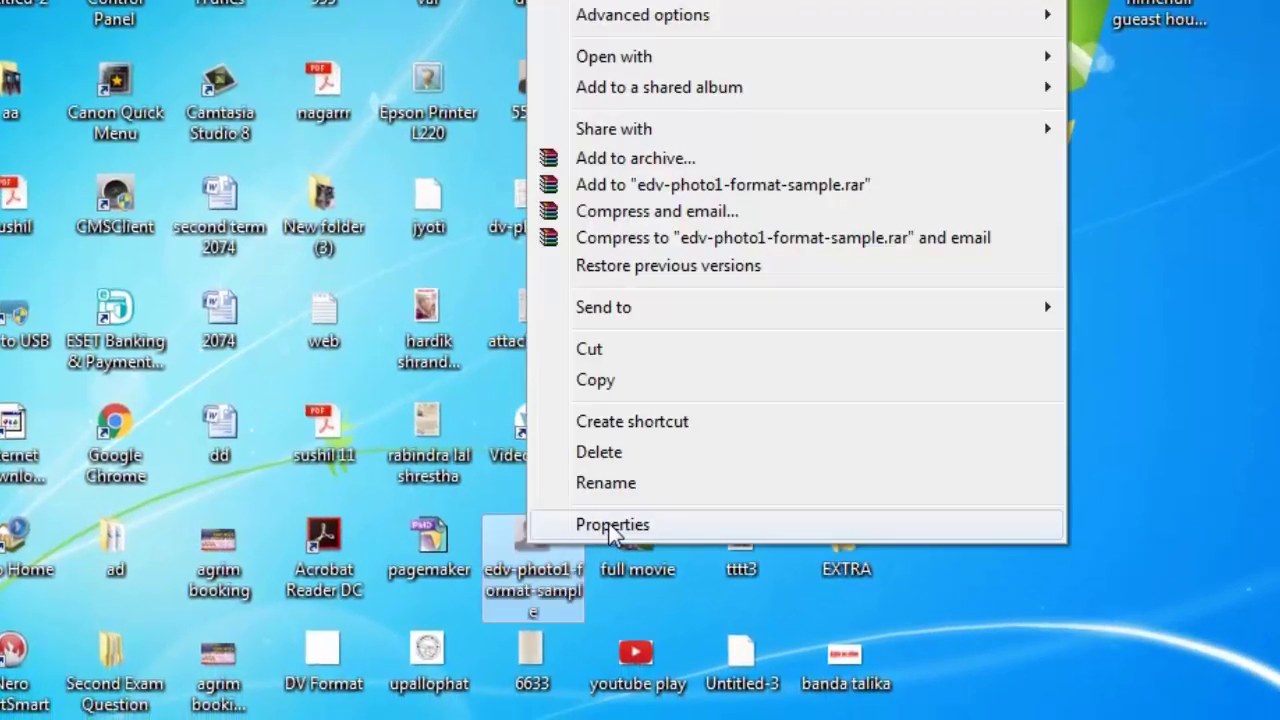
pyautogui.click(612, 525)
pyautogui.click(716, 80)
pyautogui.moveTo(610, 288)
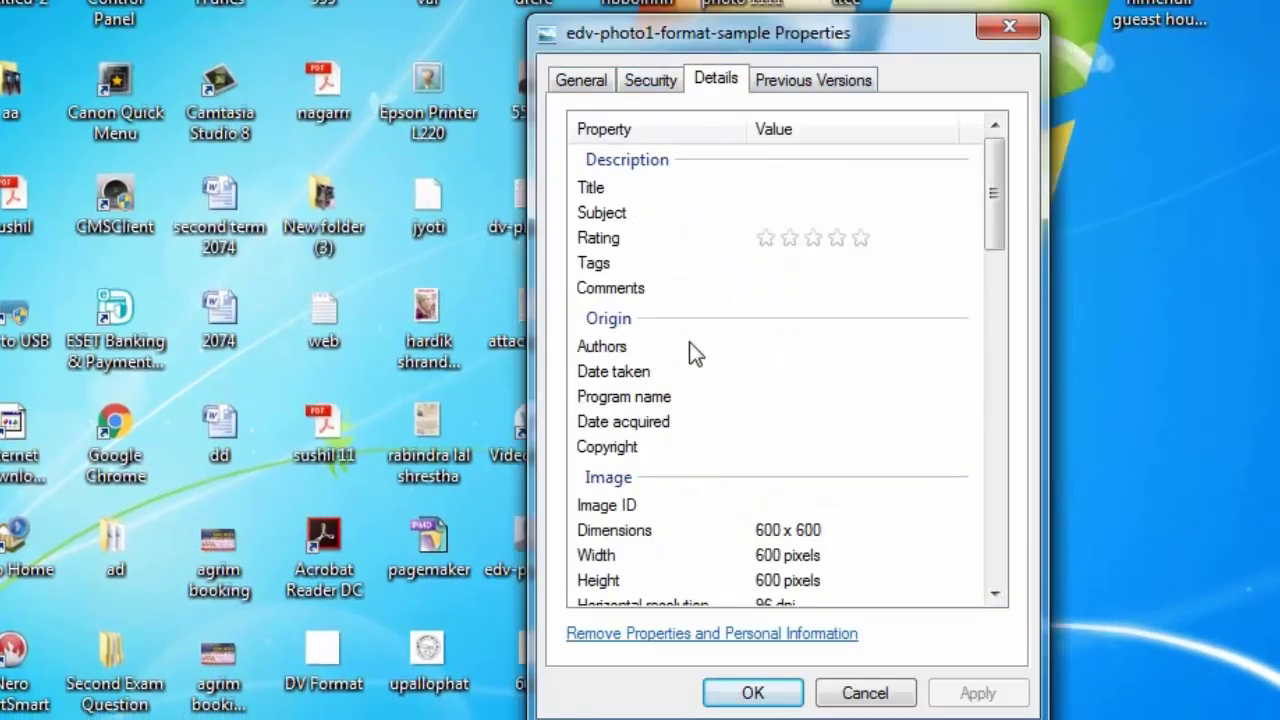
pyautogui.scroll(-1, 790, 275)
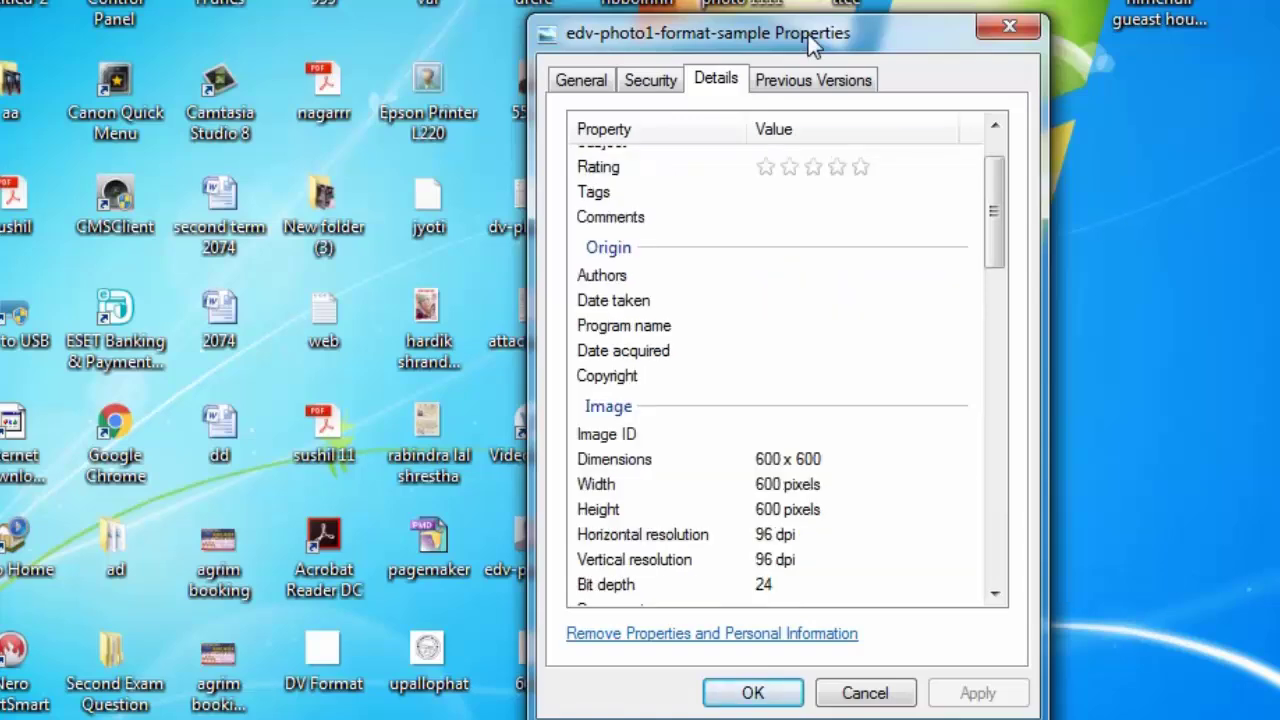
pyautogui.moveTo(808, 34); pyautogui.dragTo(1015, 0)
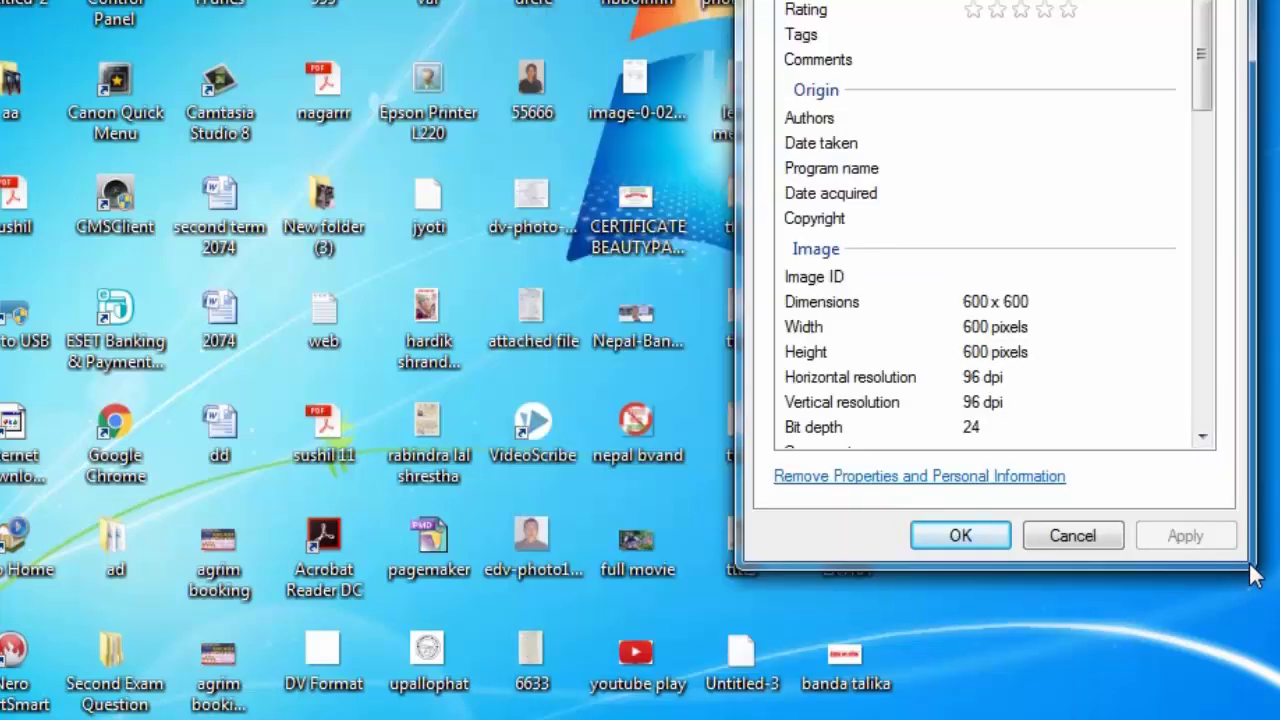
pyautogui.scroll(-2, 923, 266)
pyautogui.scroll(-2, 925, 285)
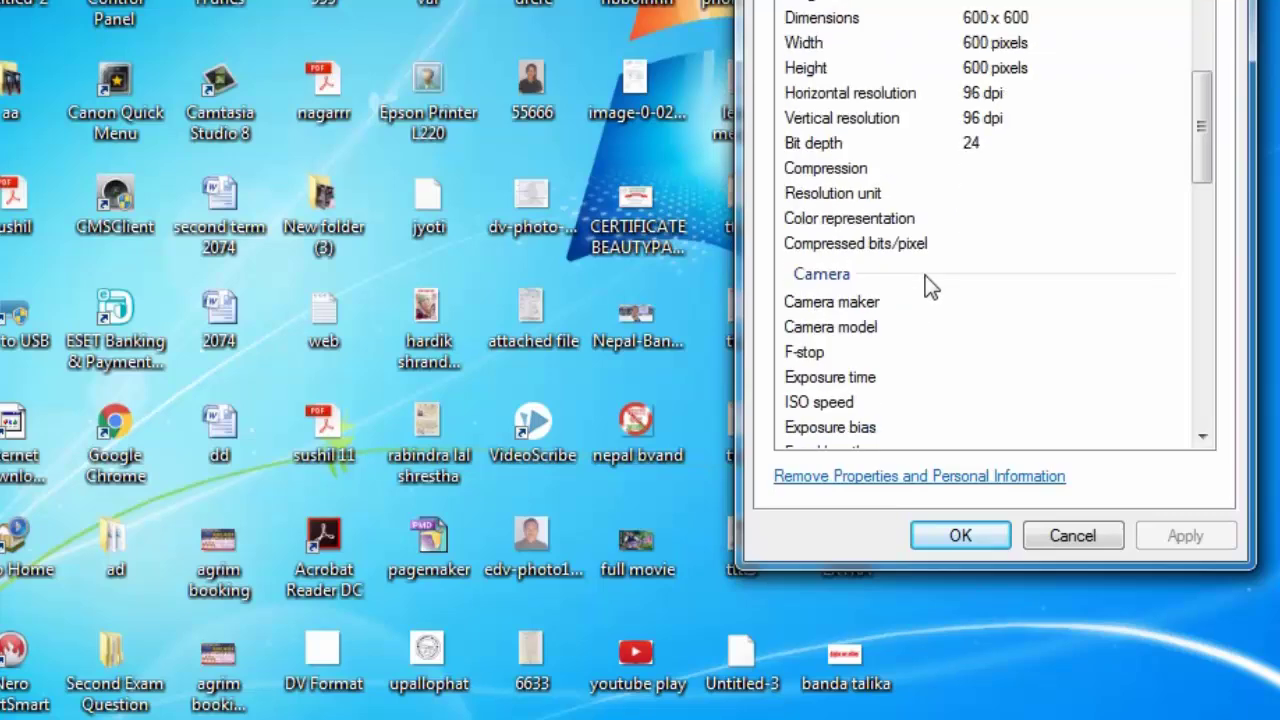
pyautogui.scroll(-1, 925, 285)
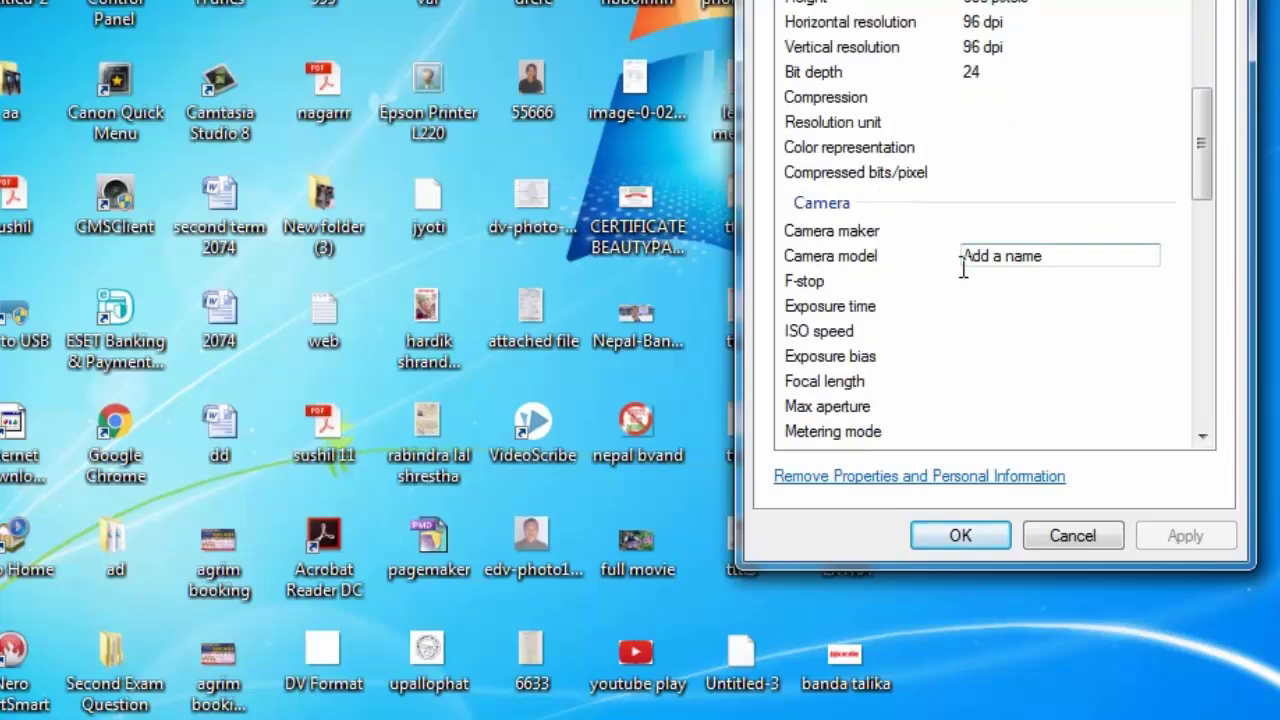
pyautogui.scroll(-4, 945, 320)
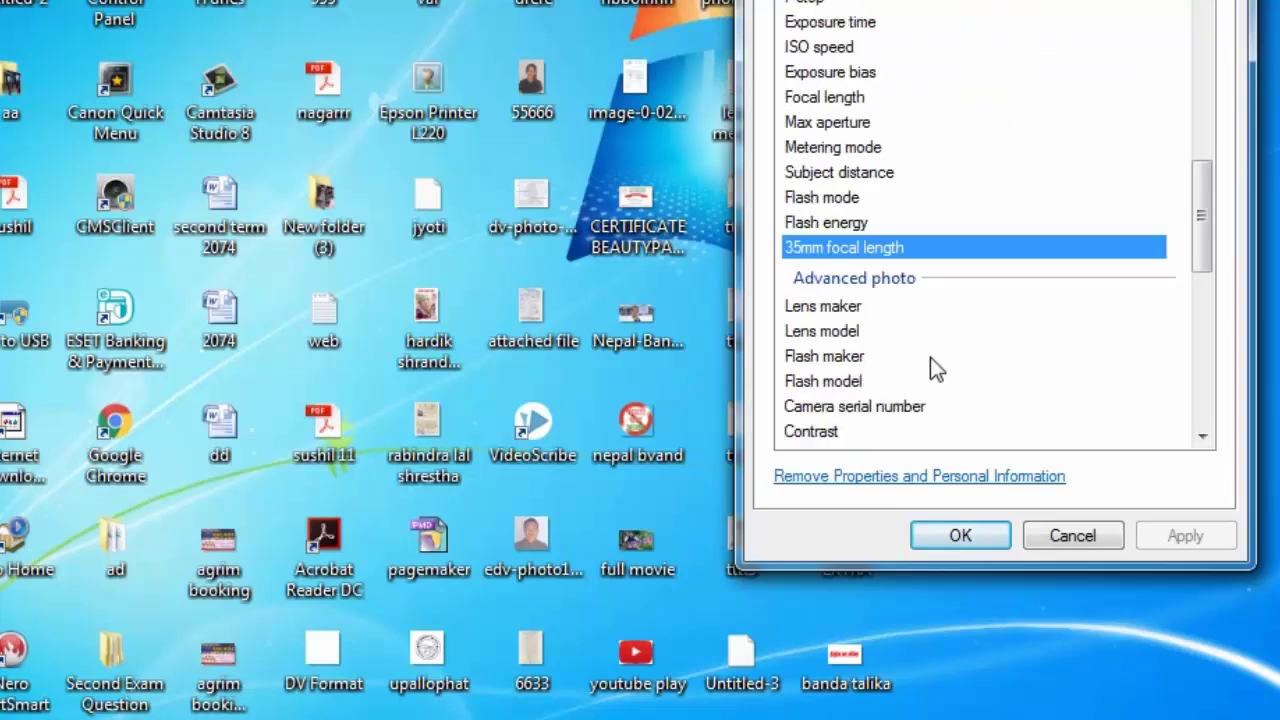
pyautogui.scroll(4, 930, 367)
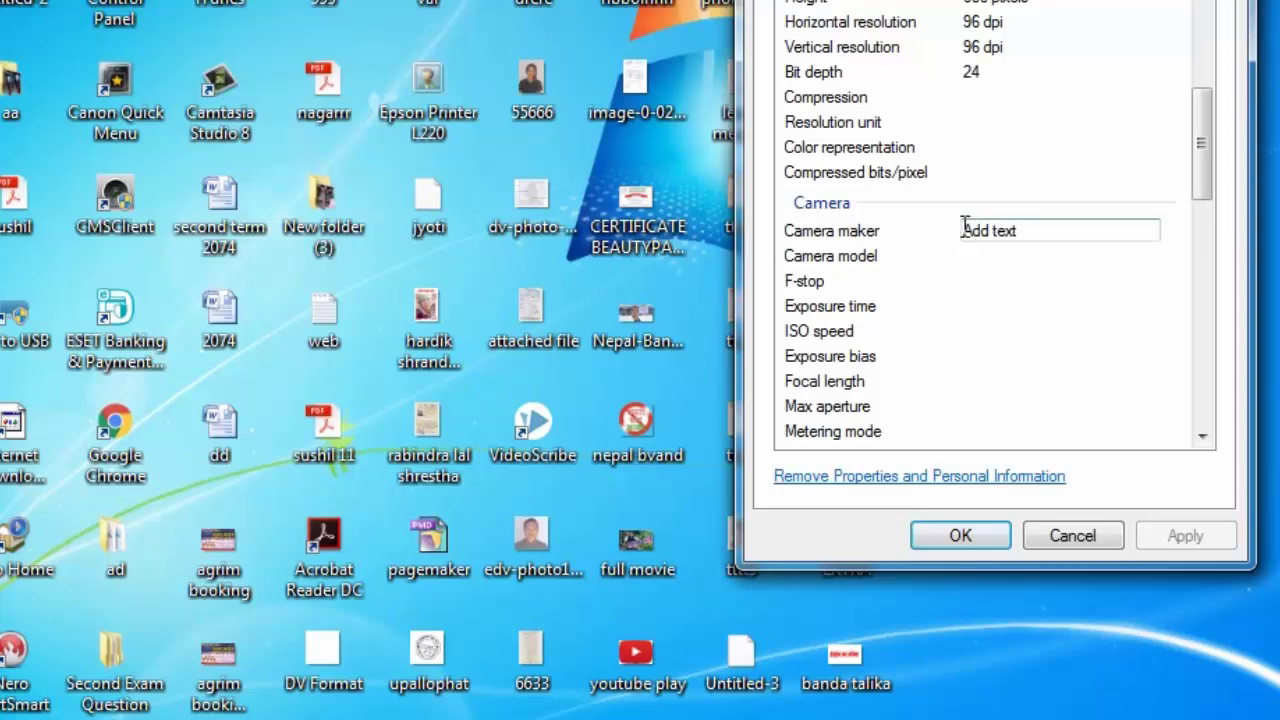
pyautogui.scroll(-5, 975, 280)
pyautogui.scroll(-3, 978, 290)
pyautogui.scroll(-3, 975, 284)
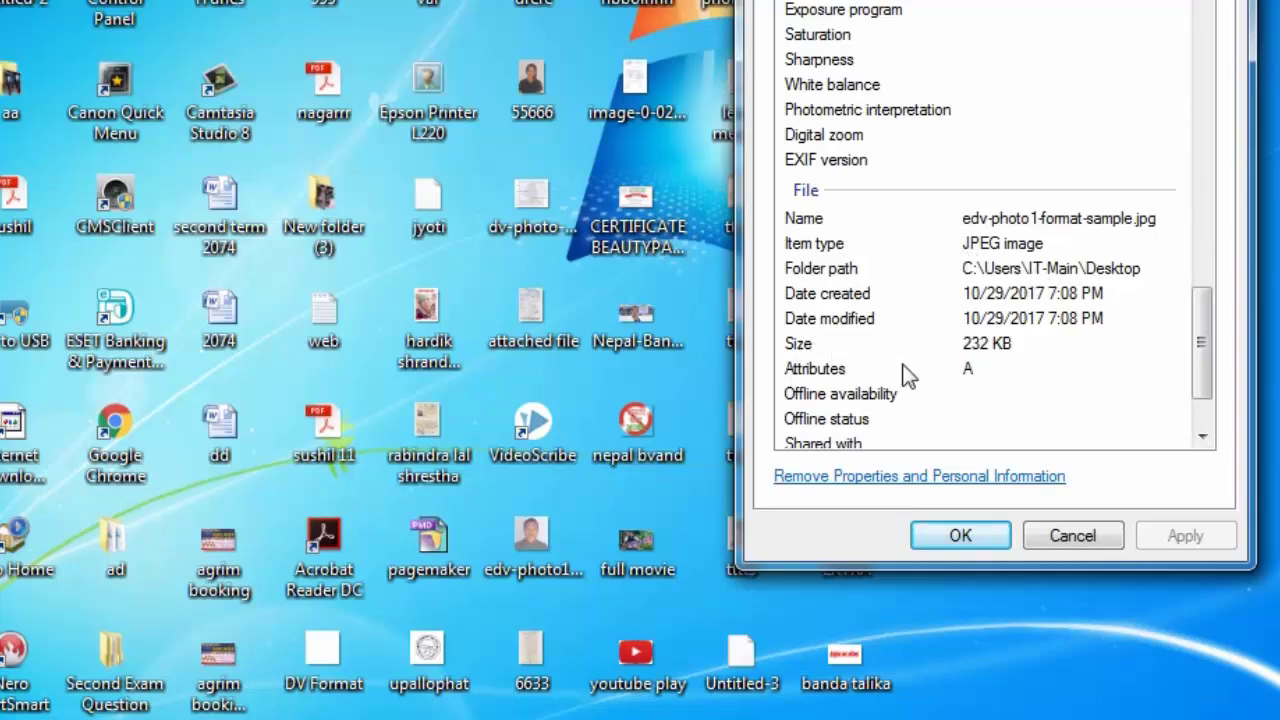
pyautogui.scroll(-1, 950, 370)
pyautogui.scroll(1, 1005, 368)
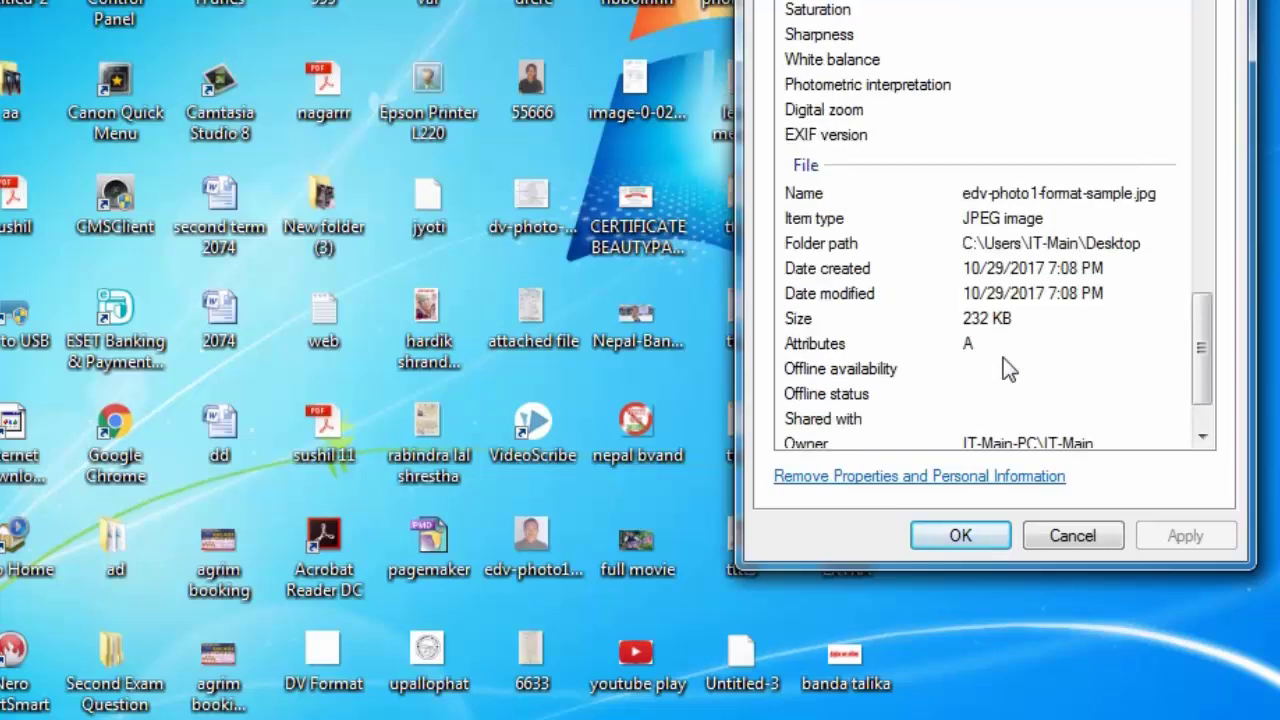
pyautogui.scroll(10, 1008, 368)
pyautogui.scroll(-1, 1040, 300)
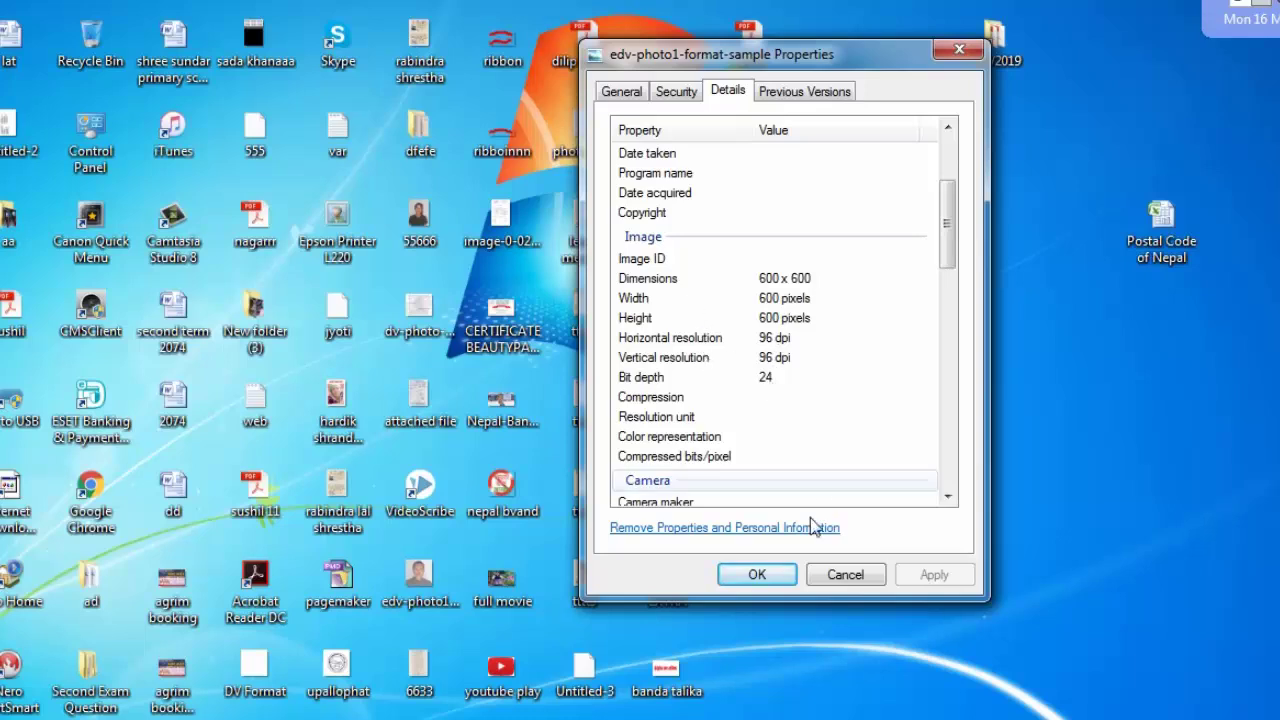
pyautogui.click(788, 580)
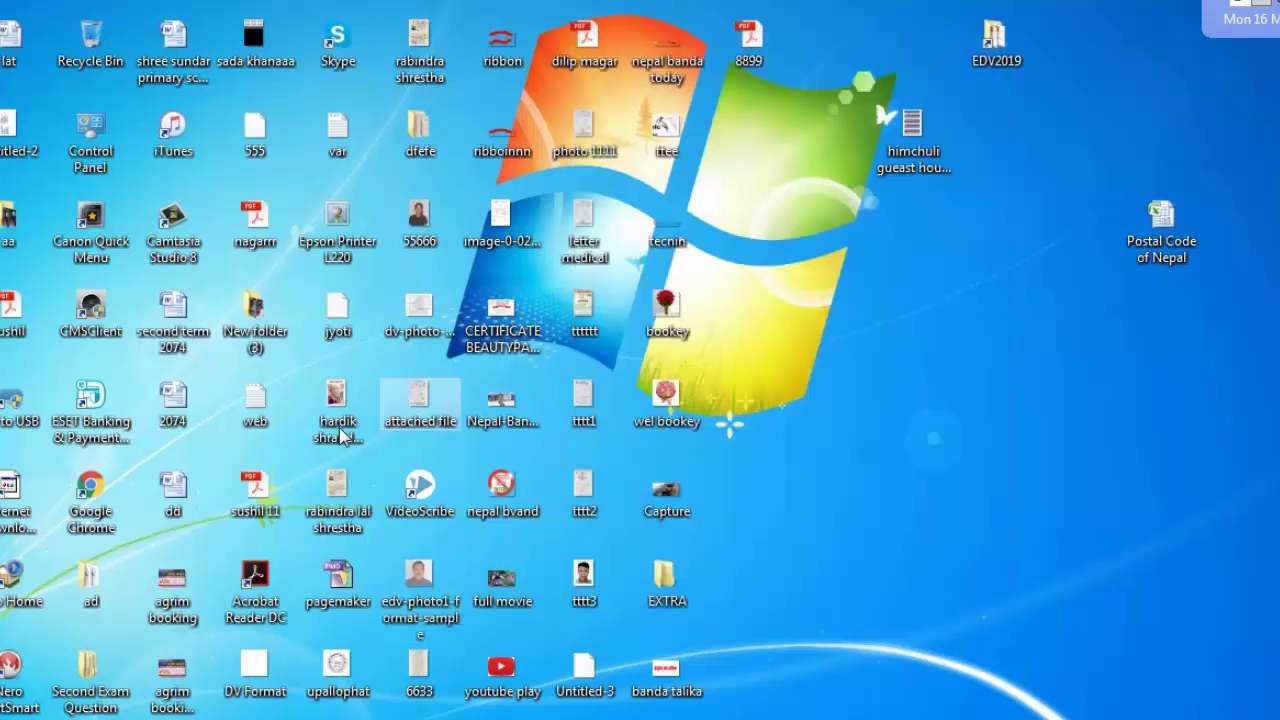